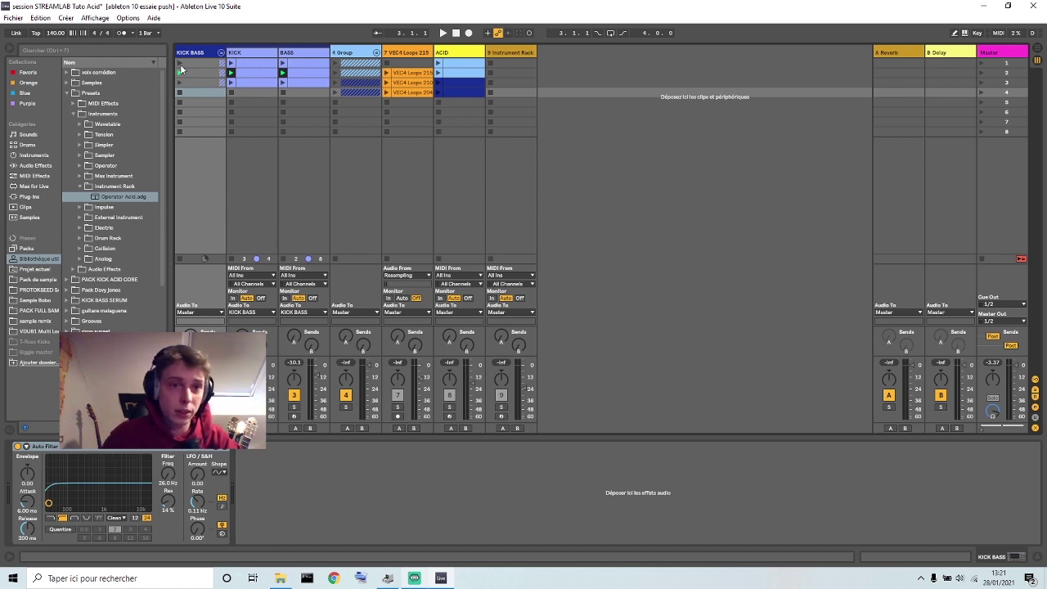
Step: Audition the KICK BASS group's clip variations and examine the notes in the BASS track's clip
click(180, 65)
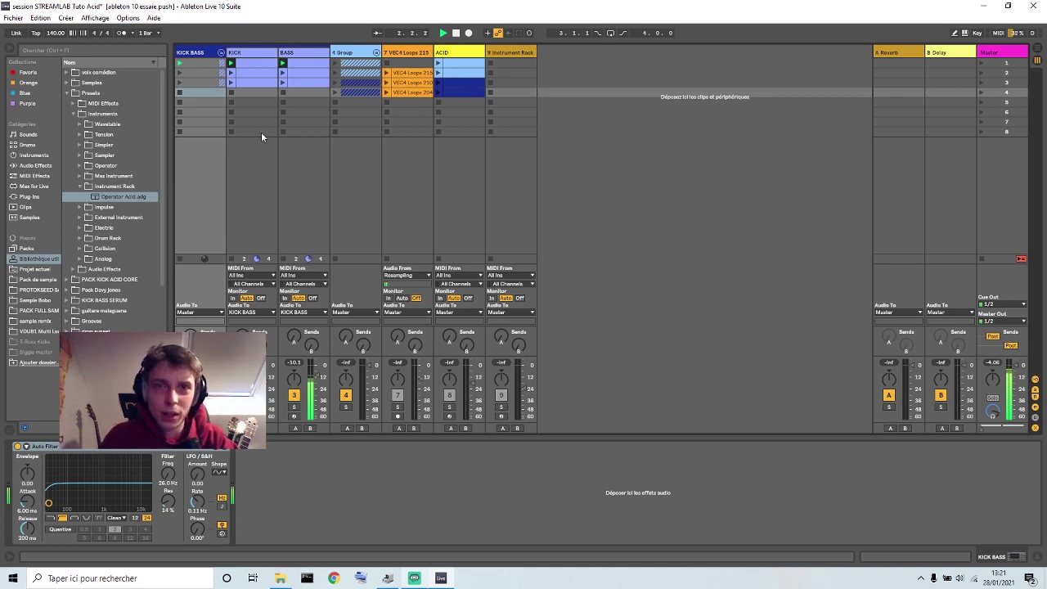
double_click(313, 67)
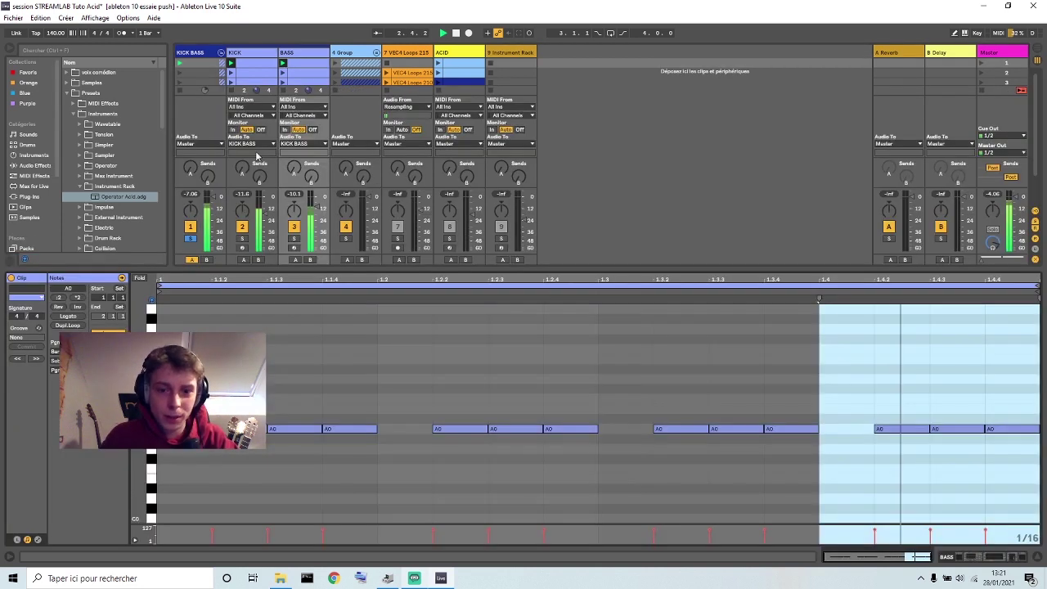
click(180, 73)
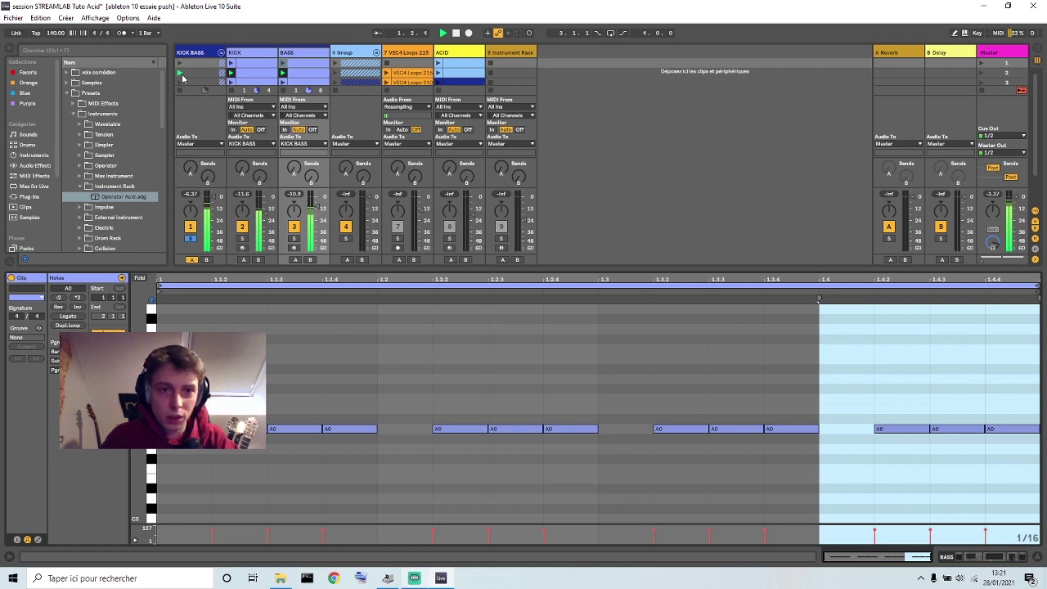
scroll(204, 79, down, 1)
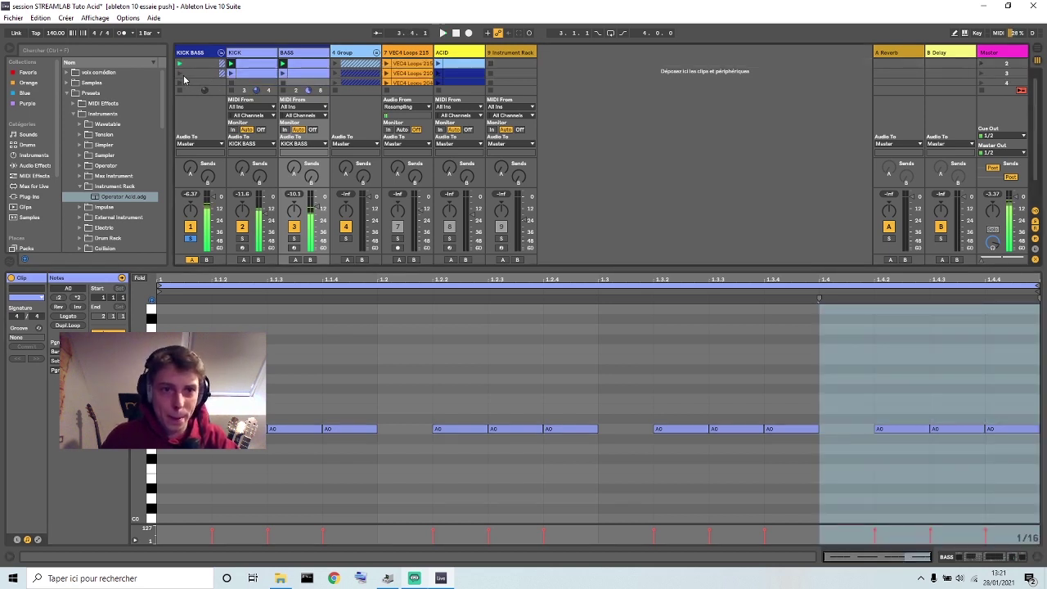
click(180, 74)
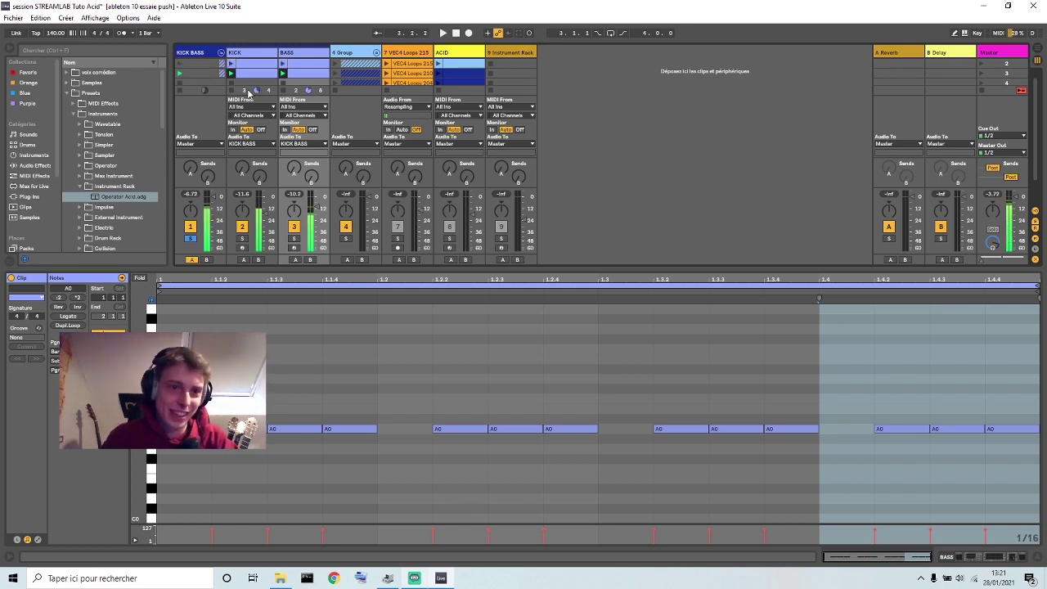
Step: Collapse the KICK BASS group, insert a MIDI track after the Instrument Rack track and show its device chain
click(221, 52)
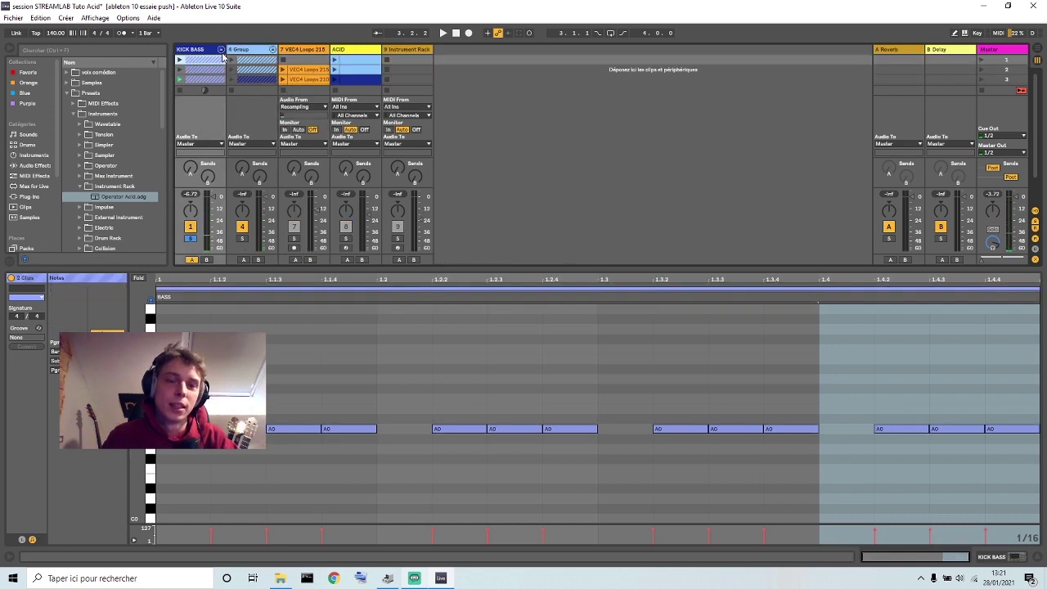
right_click(487, 82)
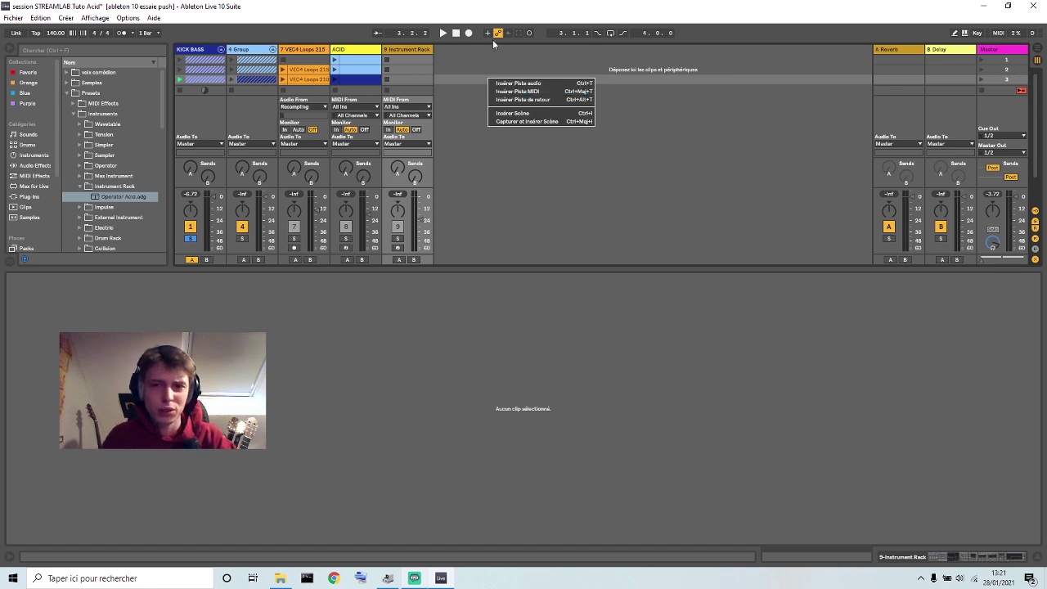
click(524, 92)
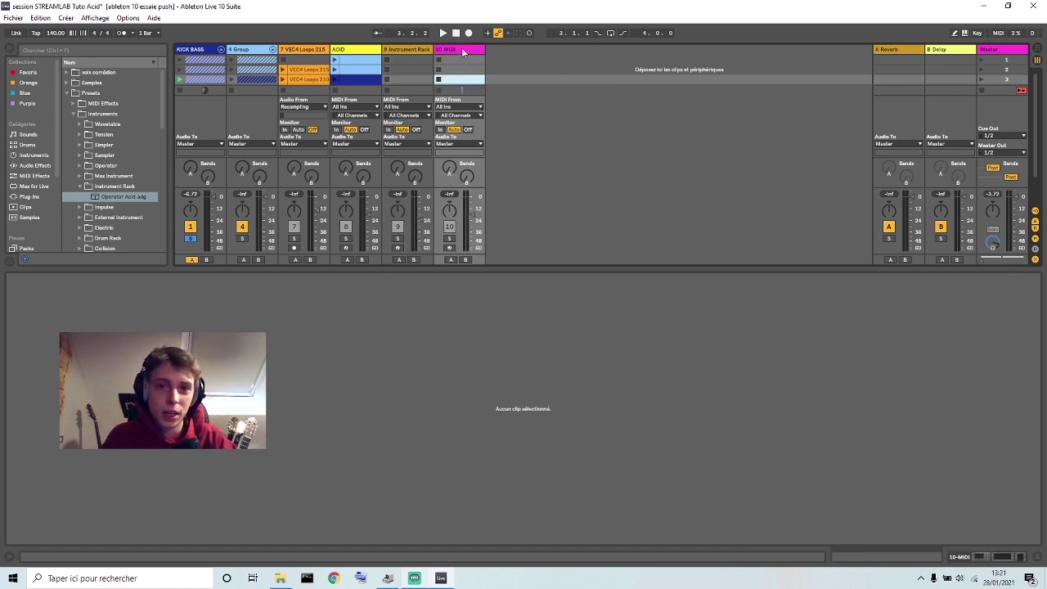
click(463, 51)
double_click(479, 50)
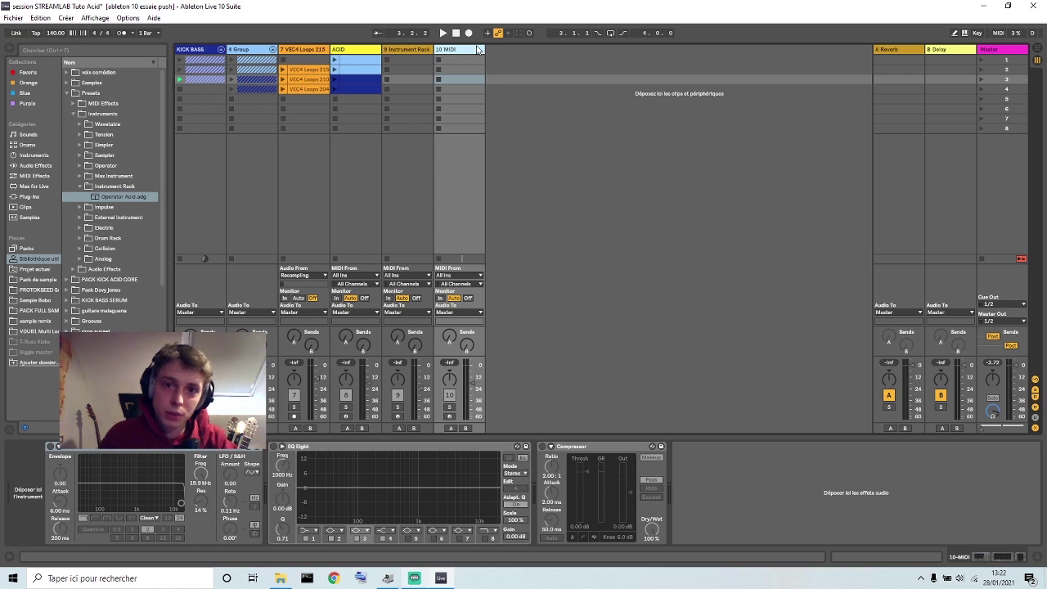
Step: Load the BazzISM2 plug-in onto the new MIDI track and move its window clear of the track's clip slots
click(25, 167)
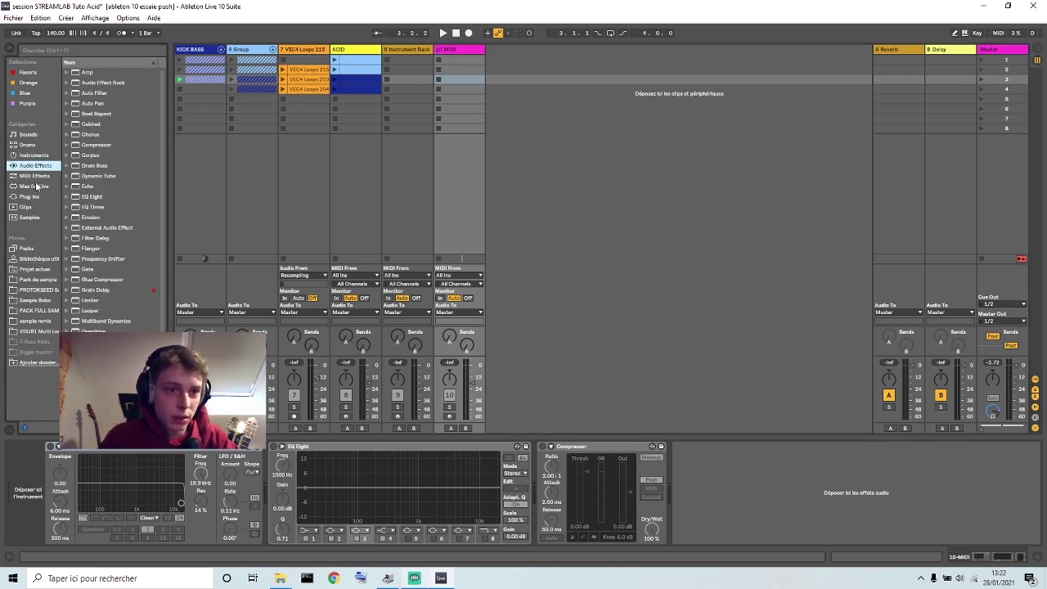
click(29, 197)
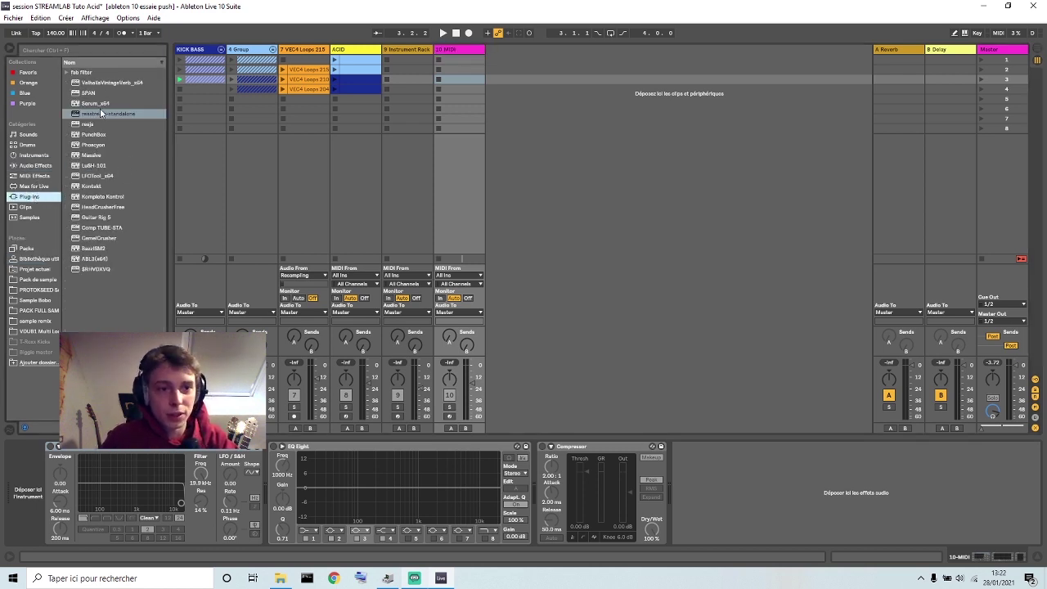
click(97, 249)
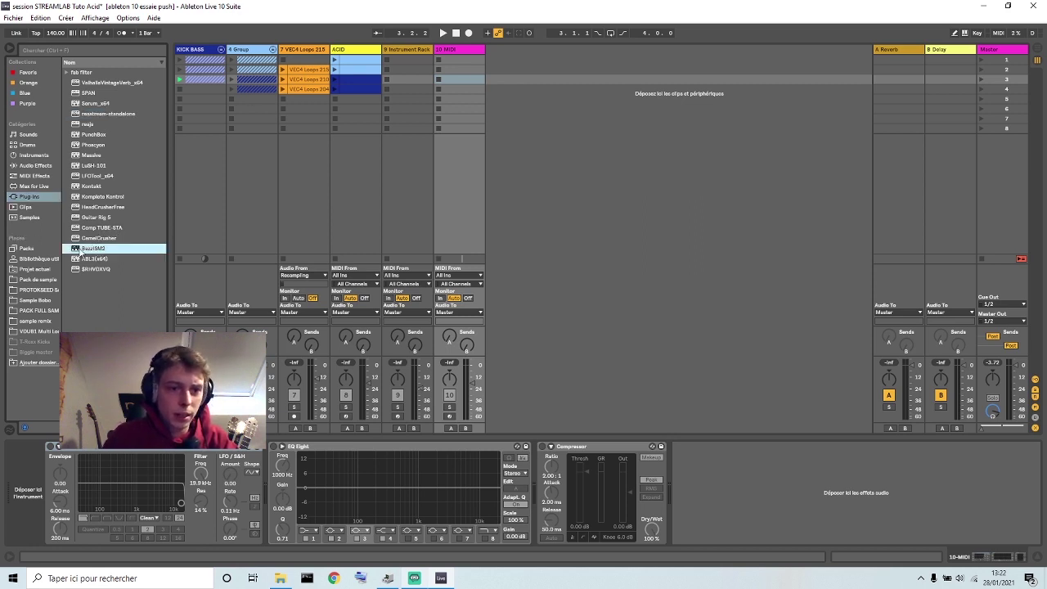
drag(83, 251, 448, 97)
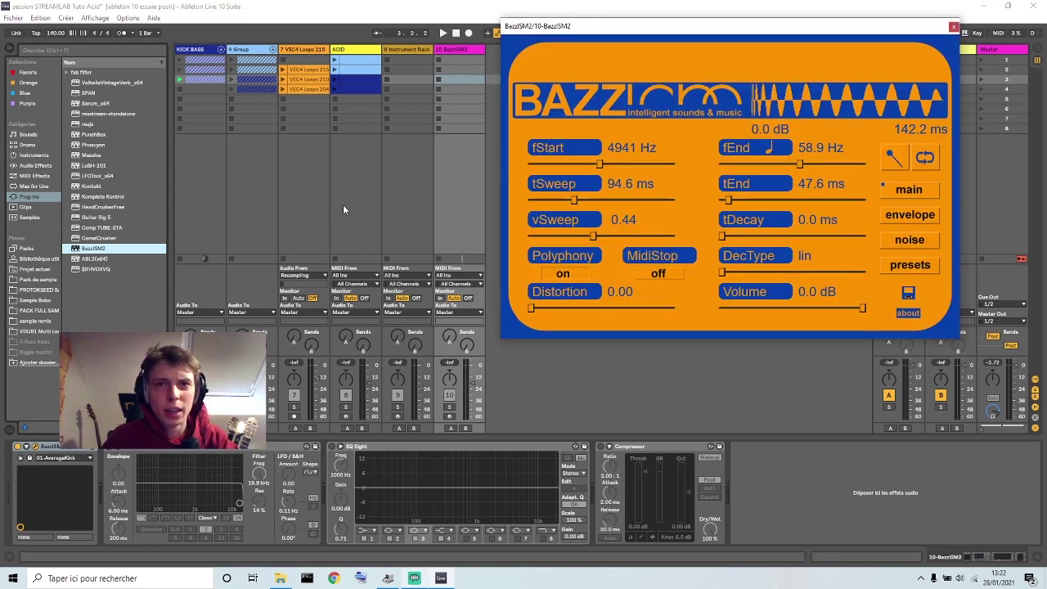
drag(823, 38, 855, 116)
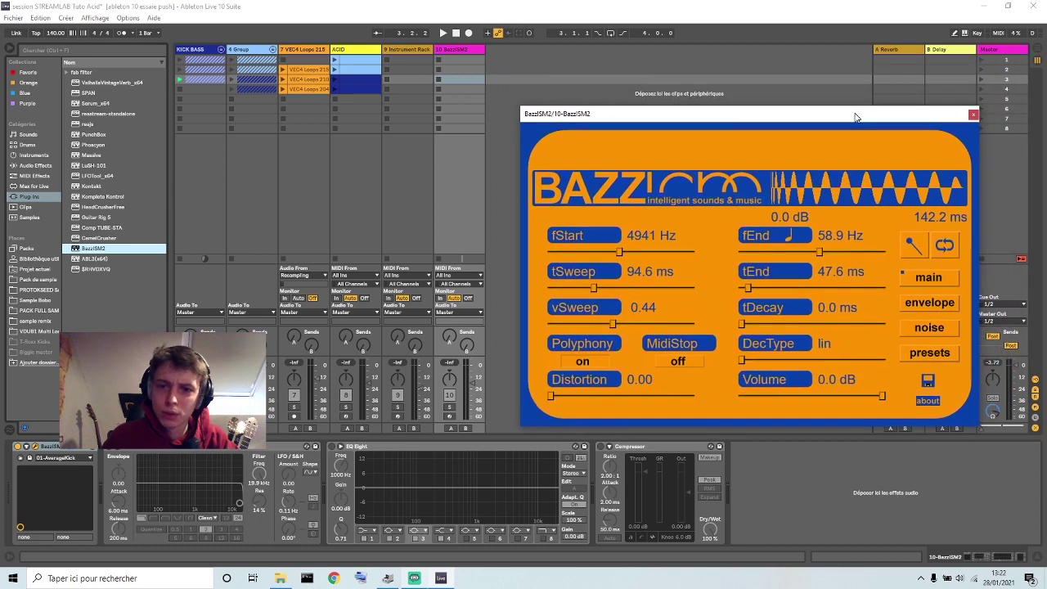
drag(657, 127, 639, 90)
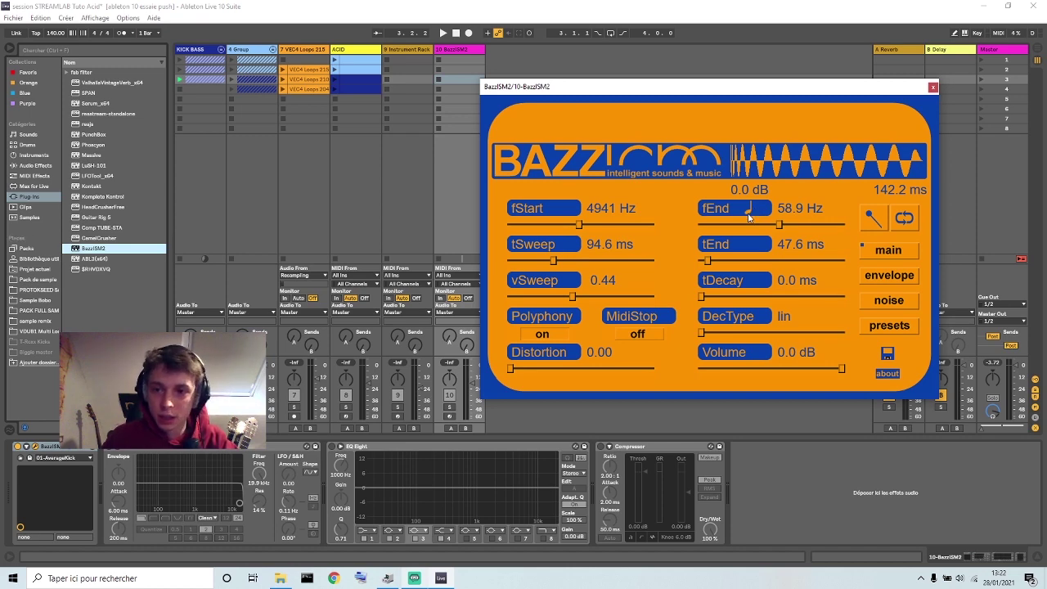
Step: Unsolo the KICK BASS group and create a one-bar clip in the BazzISM2 track's first slot with four consecutive one-beat C3 notes
click(452, 419)
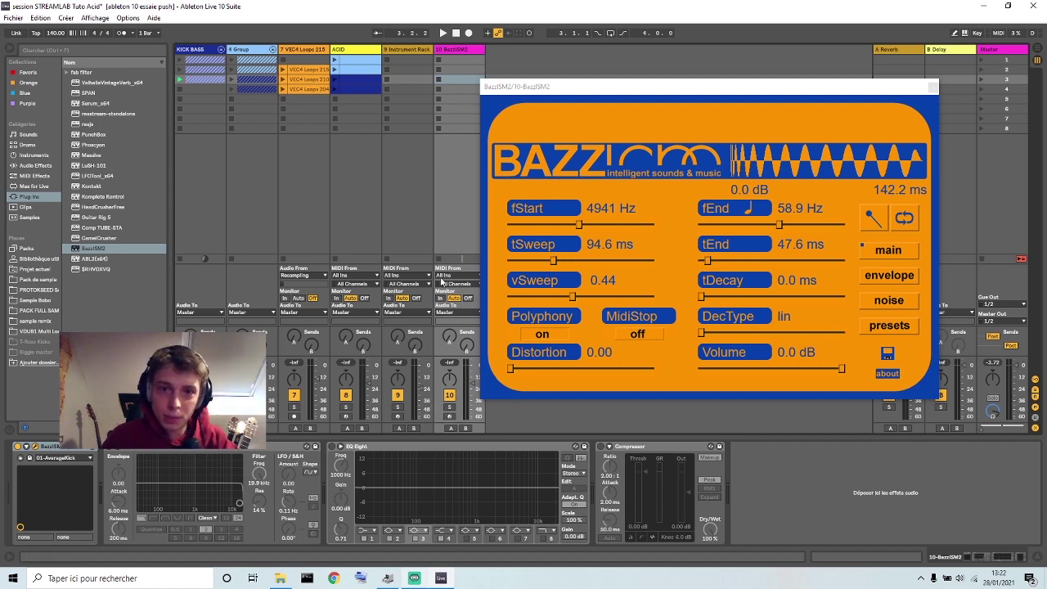
double_click(465, 60)
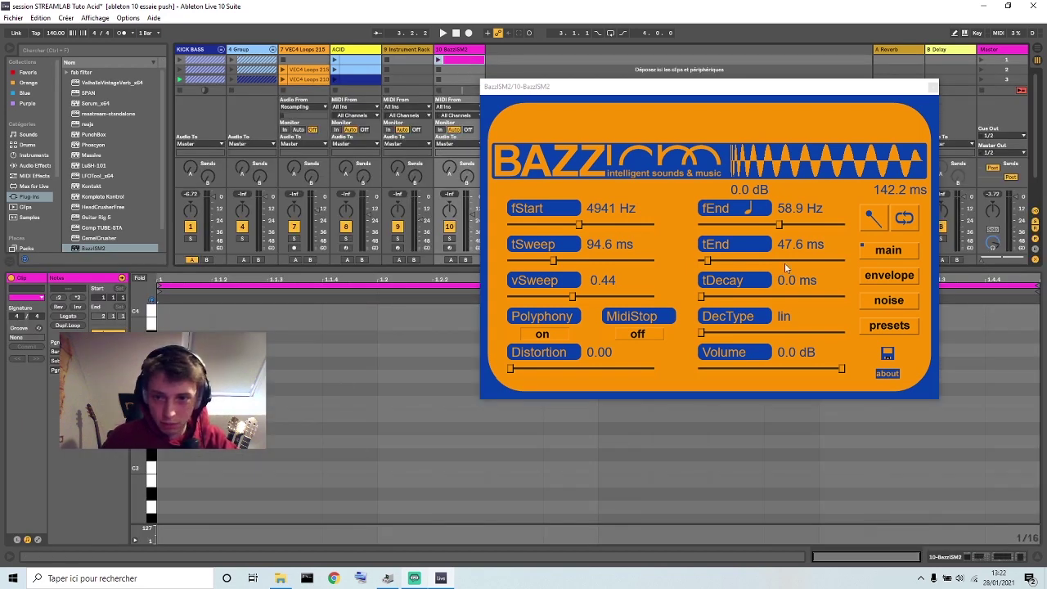
drag(734, 92, 762, 55)
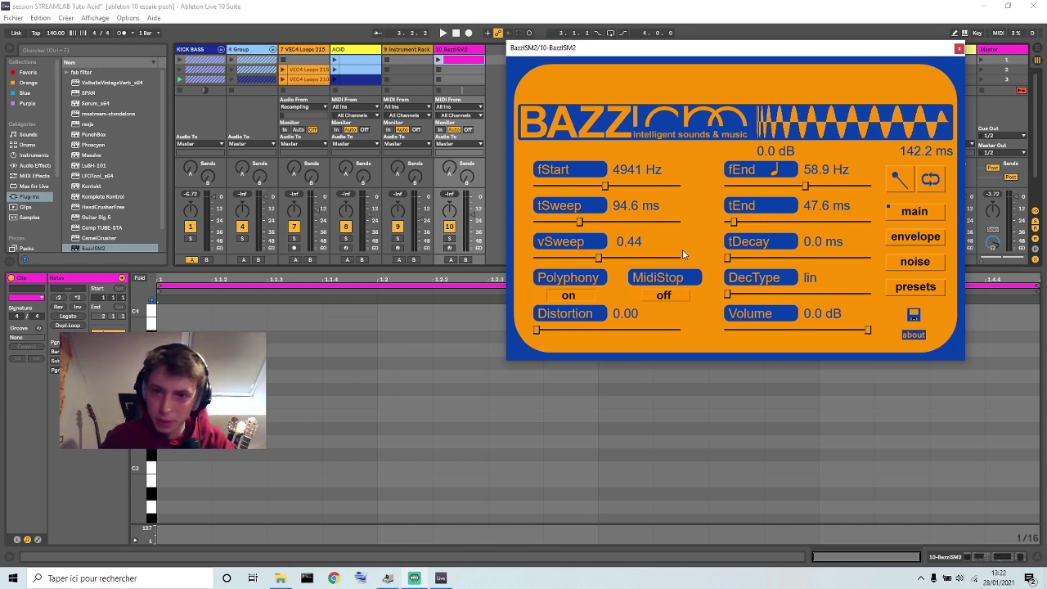
double_click(172, 469)
drag(209, 467, 377, 467)
key(ctrl+d)
key(ctrl+d)
key(ctrl+d)
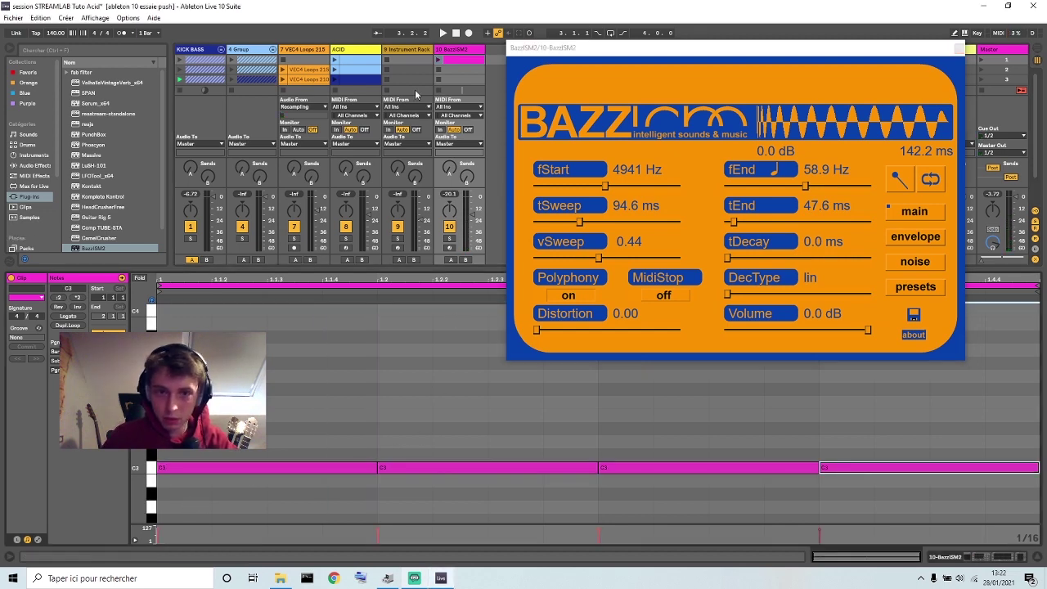
Step: Play the new kick clip and tune BazzISM2's fEnd to the note A0, 55.0 Hz
click(441, 62)
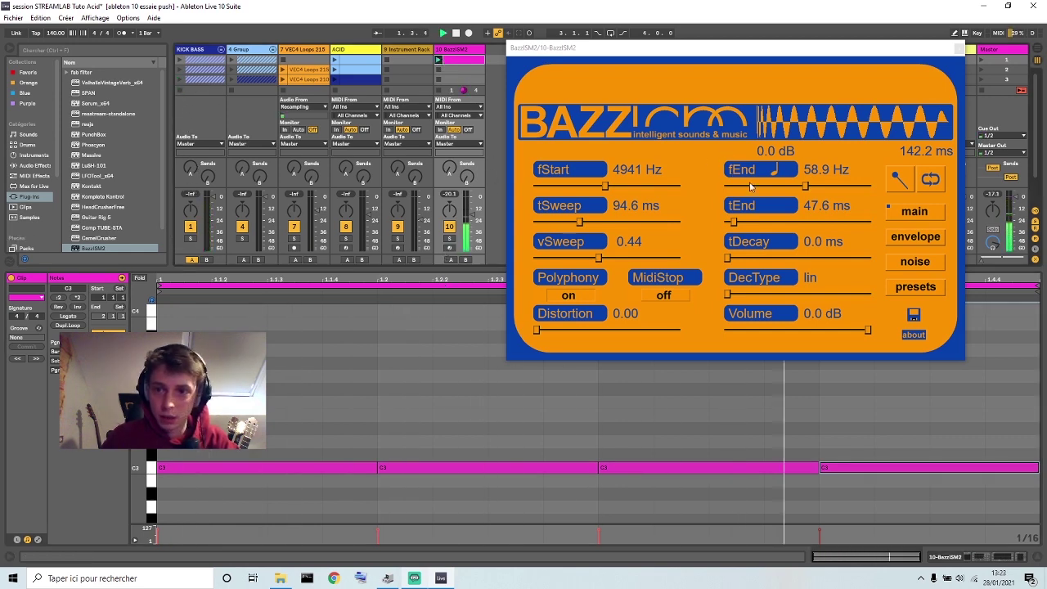
click(774, 168)
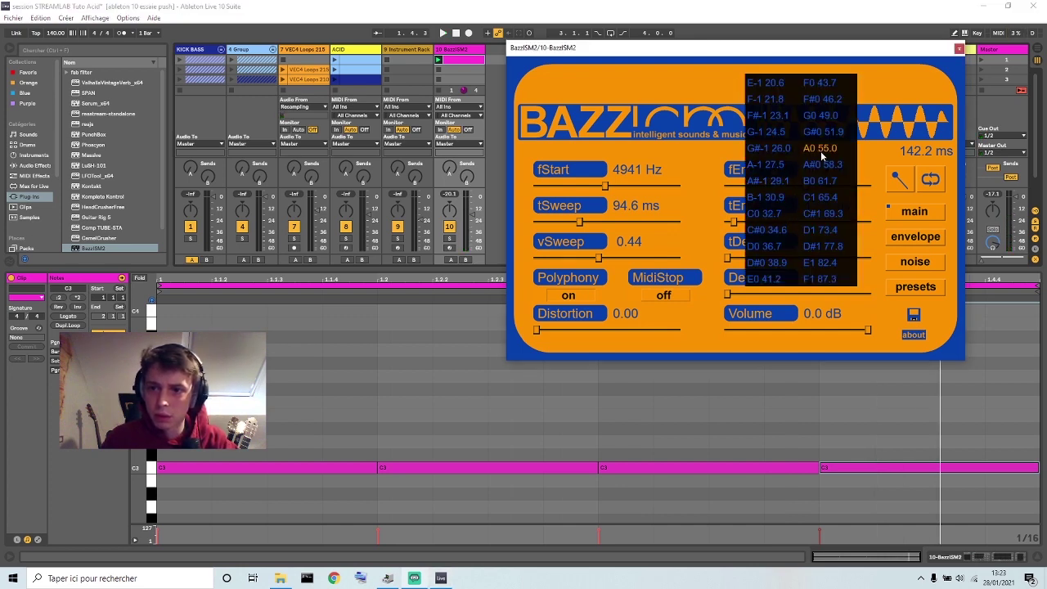
click(815, 147)
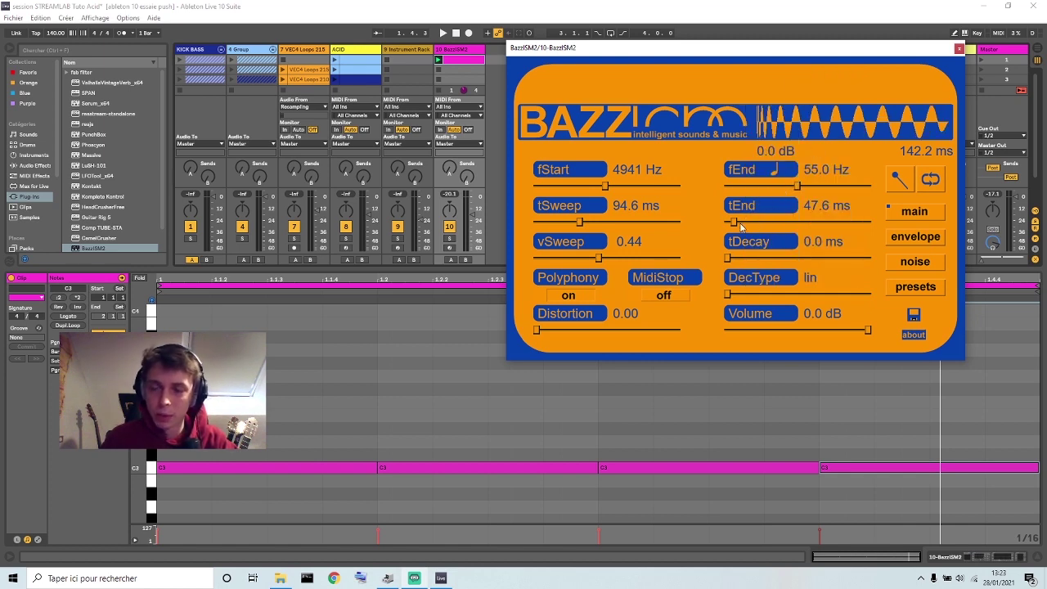
click(776, 175)
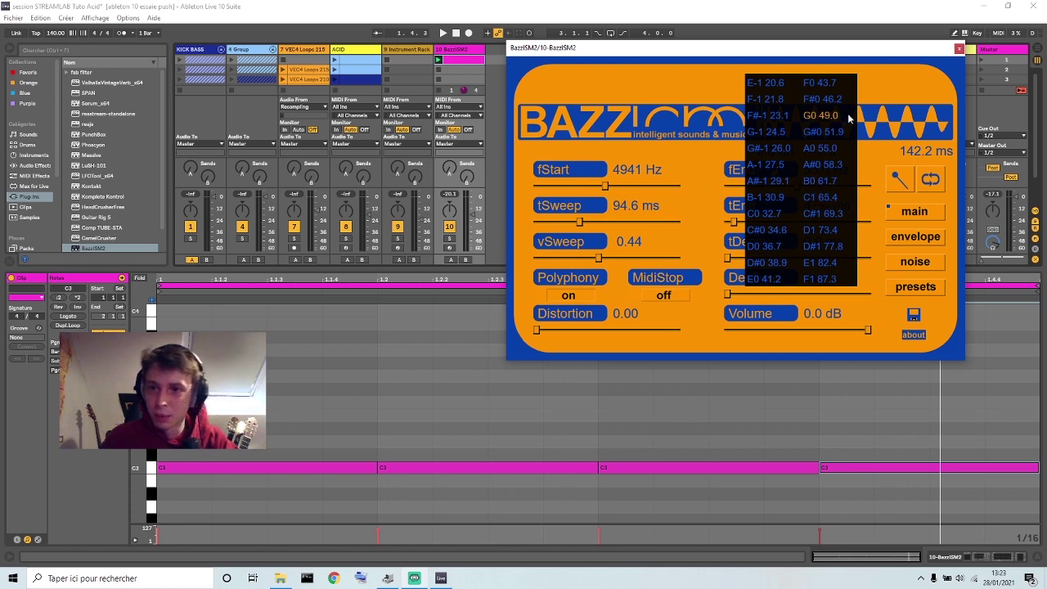
click(819, 58)
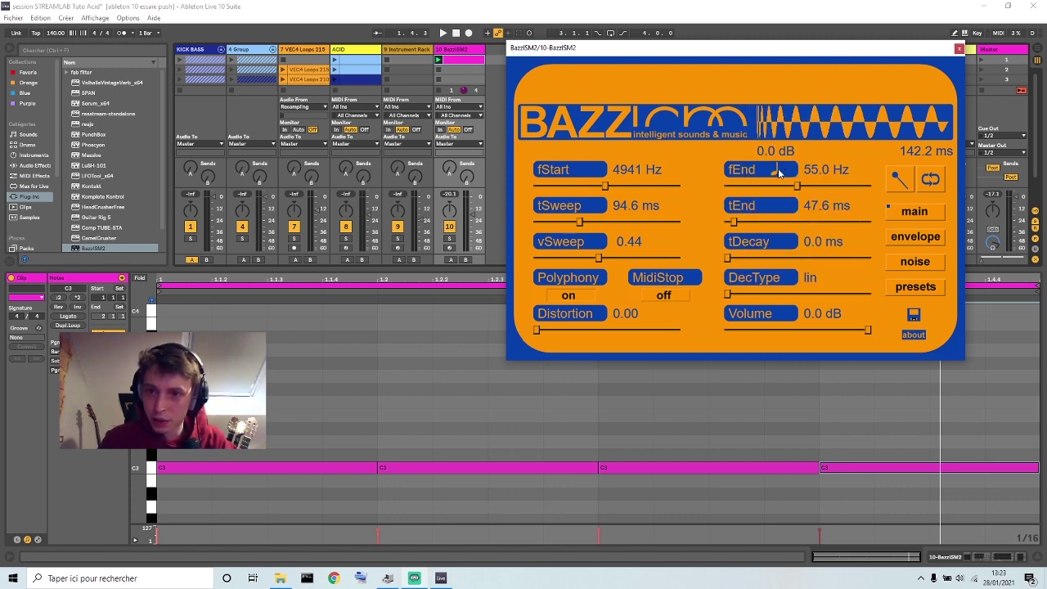
Step: Shape the BazzISM2 kick with tEnd 104.7 ms, tDecay 186.1 ms, DecType between lin and exp, tSweep 181.1 ms and vSweep 0.23
mouse_move(735, 224)
mouse_down()
mouse_move(818, 258)
mouse_move(741, 223)
mouse_up()
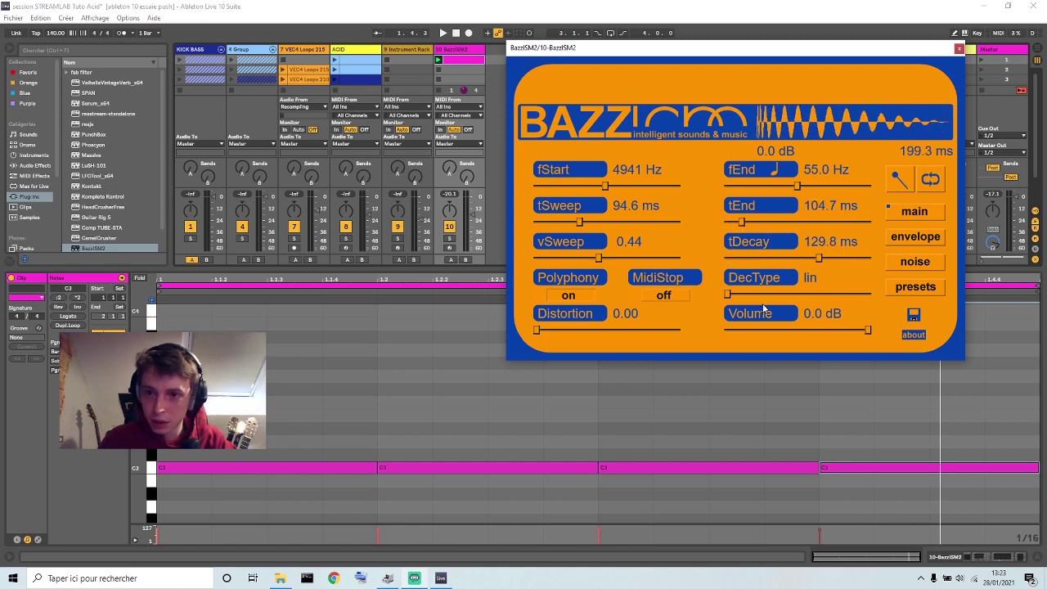
drag(727, 294, 825, 295)
drag(579, 222, 567, 222)
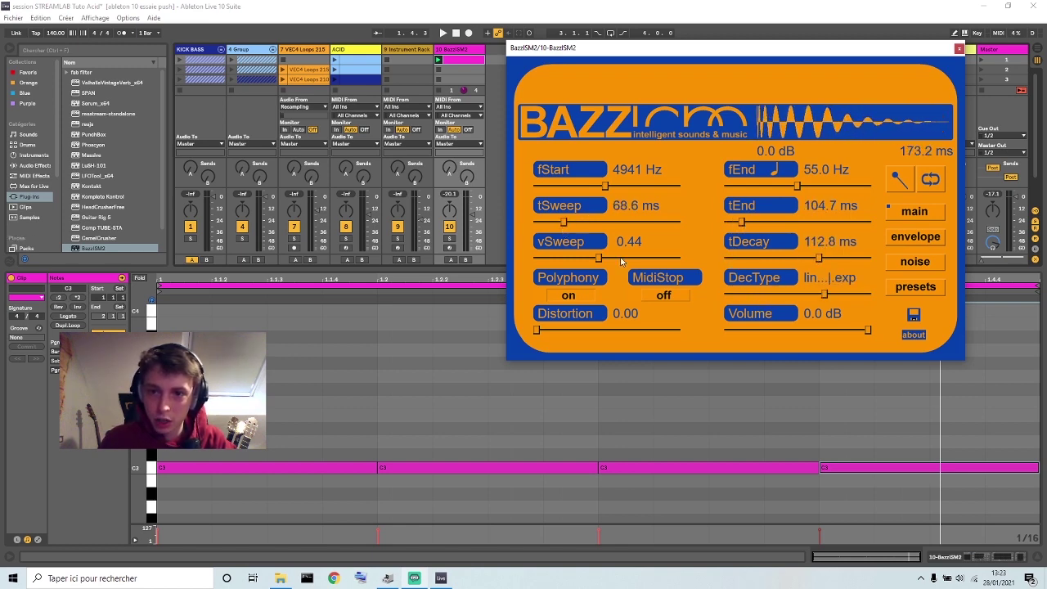
drag(598, 259, 628, 259)
drag(572, 221, 568, 259)
Step: Play the kick while lowering BazzISM2's fStart to 3276 Hz, keep Distortion at 0.00 and close the plug-in window
key(space)
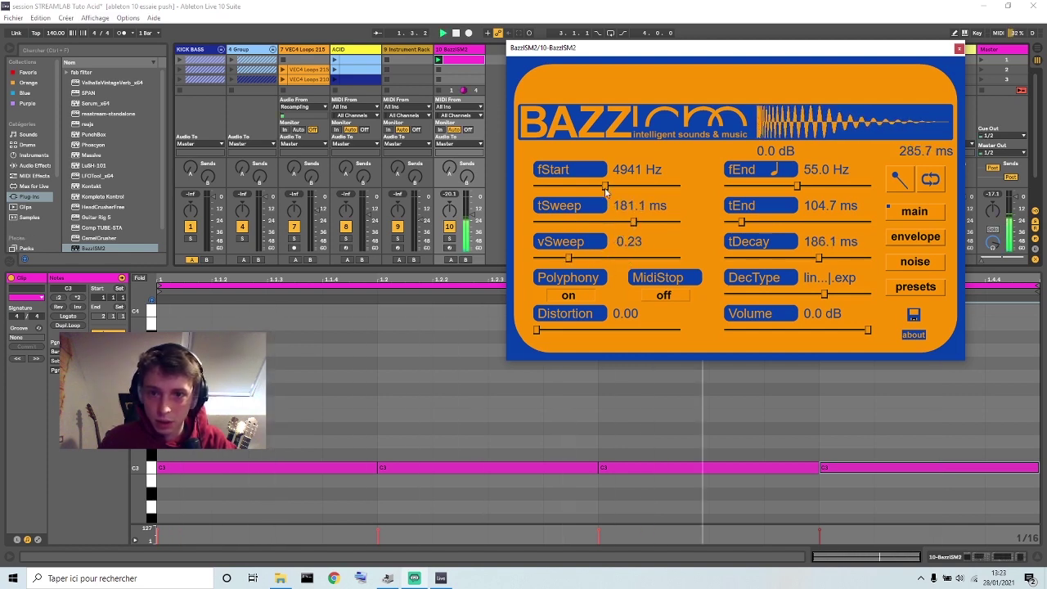
drag(605, 188, 595, 303)
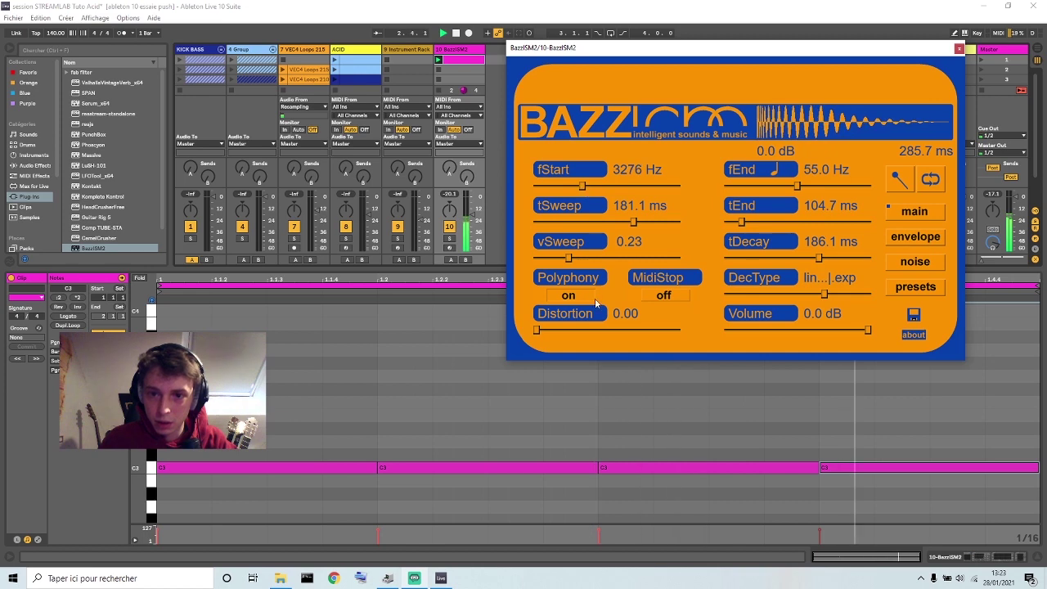
mouse_move(539, 331)
mouse_down()
mouse_move(608, 331)
mouse_move(535, 330)
mouse_up()
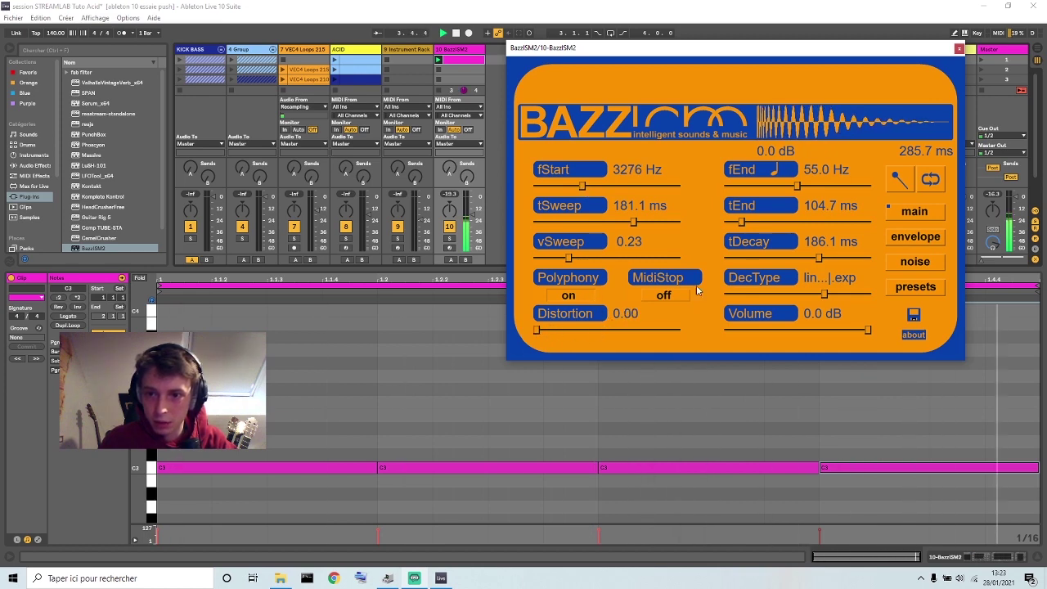
click(958, 48)
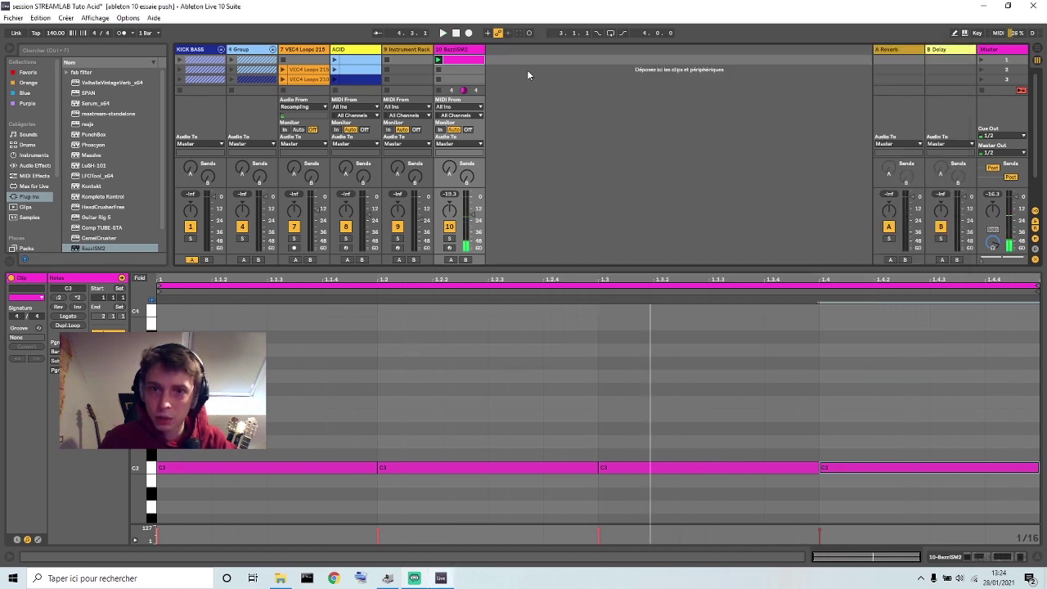
Step: Insert a Saturator audio effect directly after BazzISM2 in the kick track's device chain
double_click(465, 50)
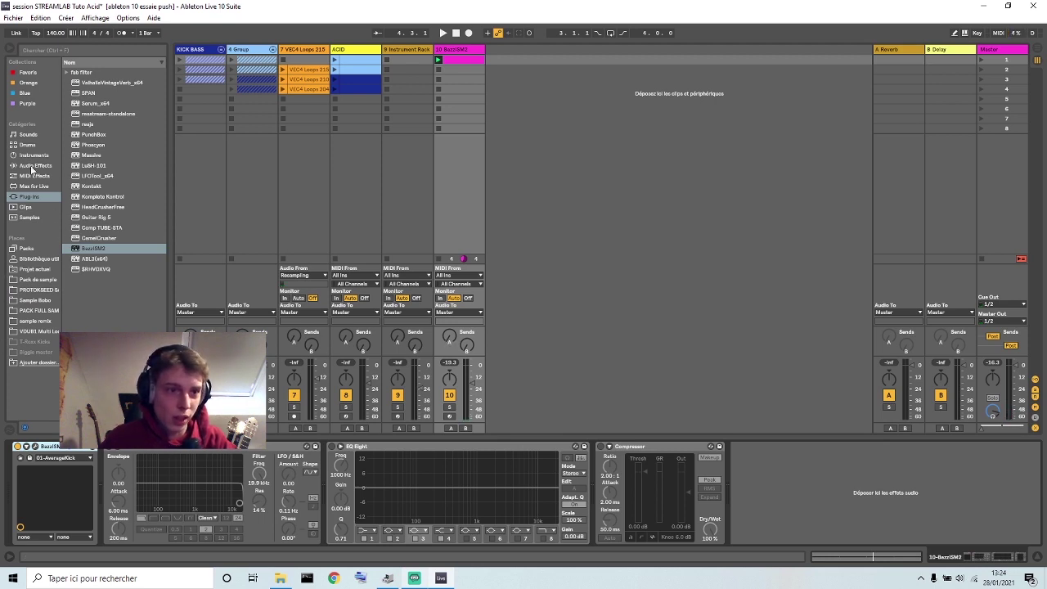
click(33, 166)
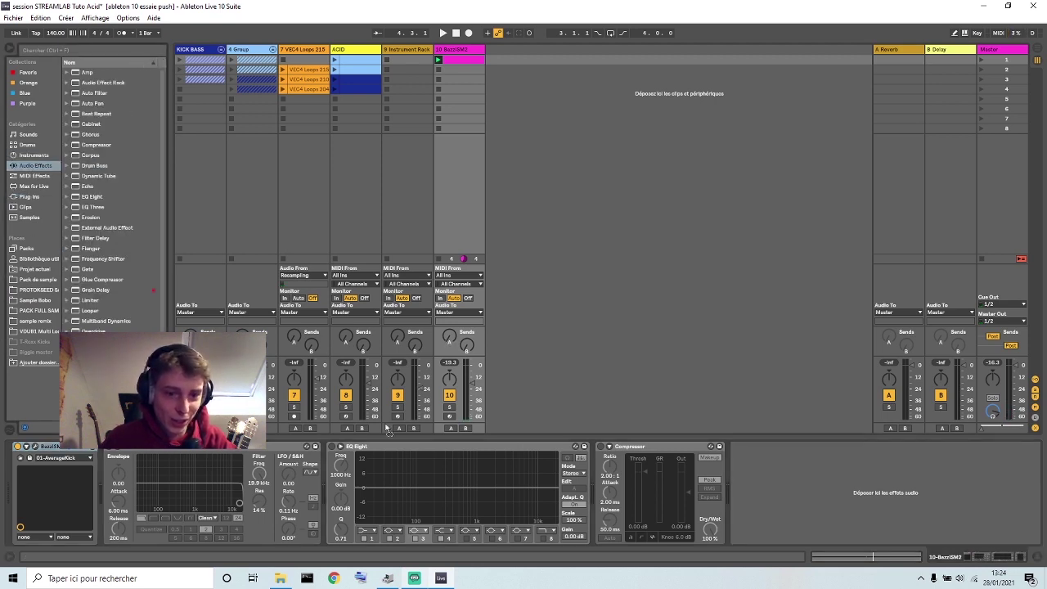
drag(386, 425, 106, 491)
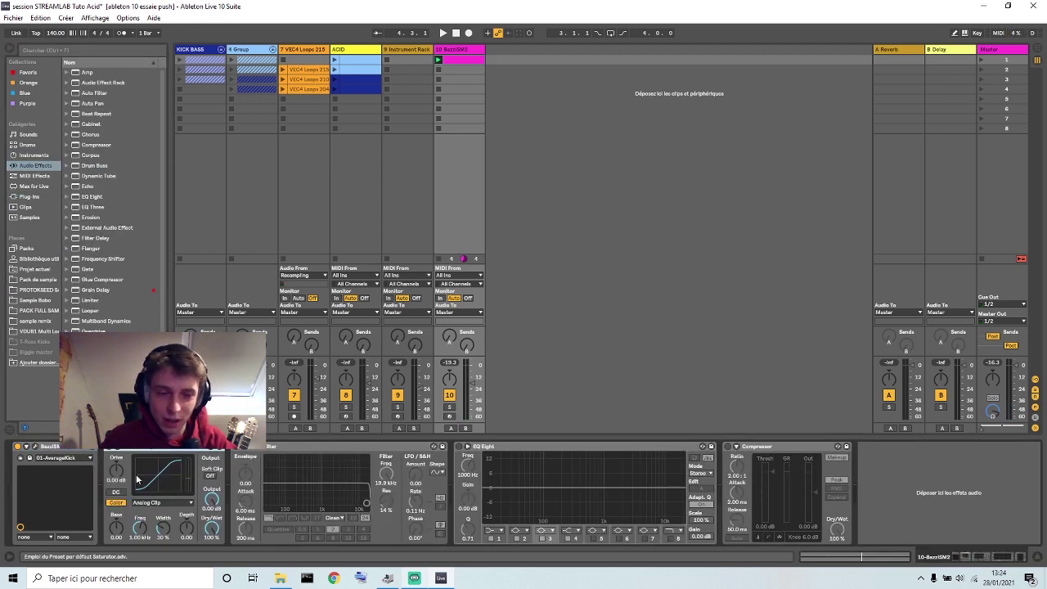
Step: Switch the kick track's Saturator to the Medium Curve type and raise its Drive to 7.88 dB
click(160, 503)
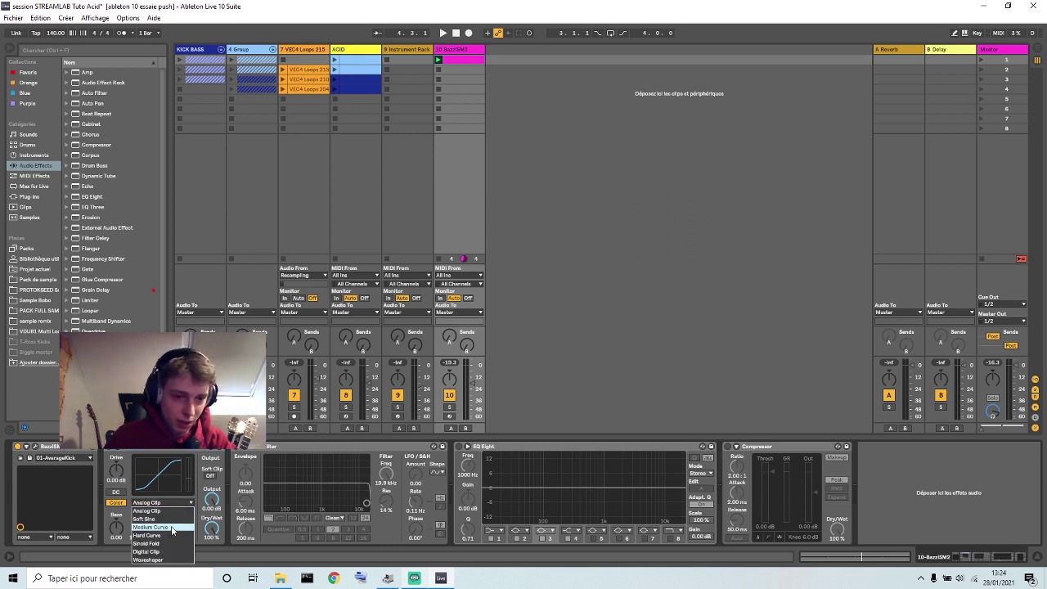
click(151, 527)
drag(123, 482, 123, 462)
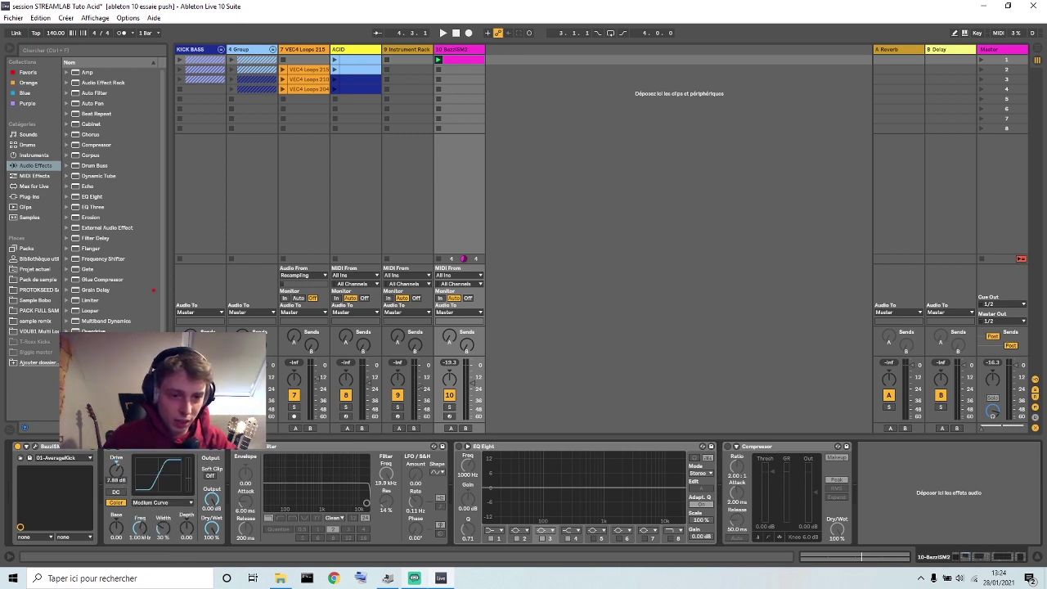
Step: Compare negative and positive Saturator Base values while the kick plays, settling on Base -7.43 and Drive 10.1 dB
drag(116, 528, 116, 540)
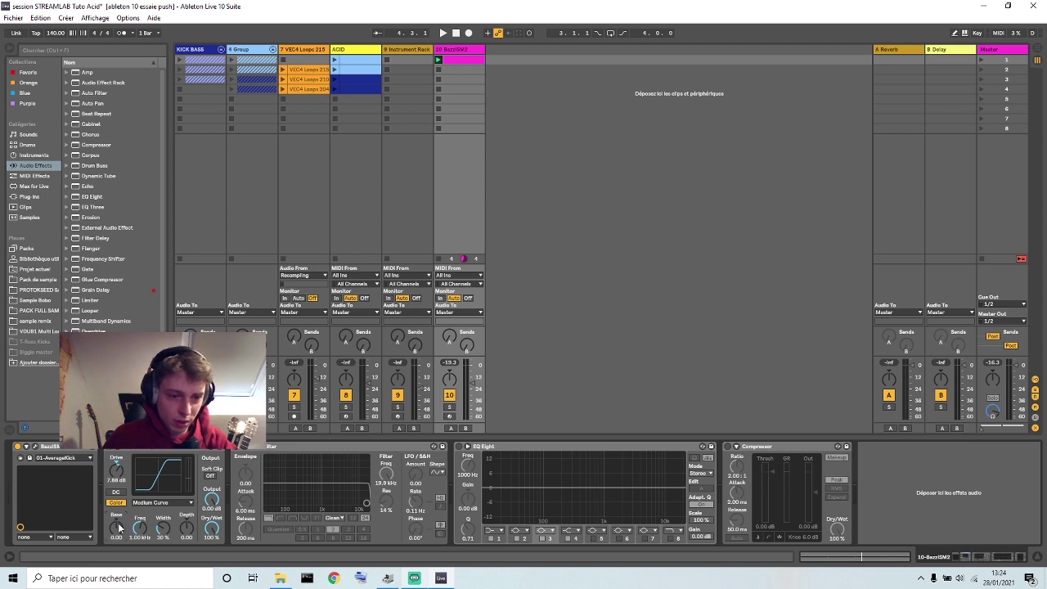
key(space)
drag(119, 527, 119, 544)
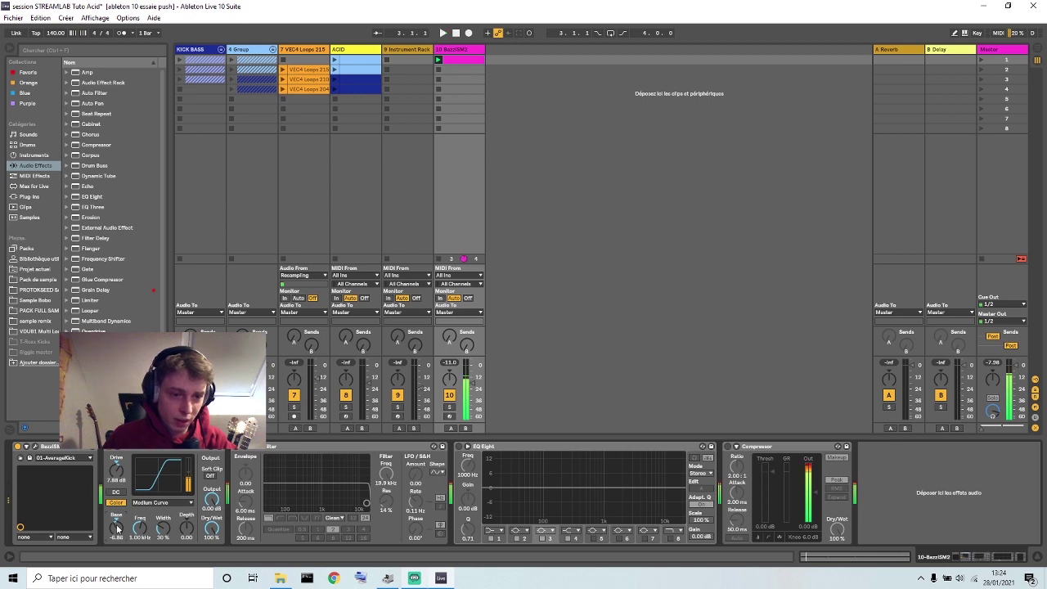
key(space)
drag(117, 528, 117, 510)
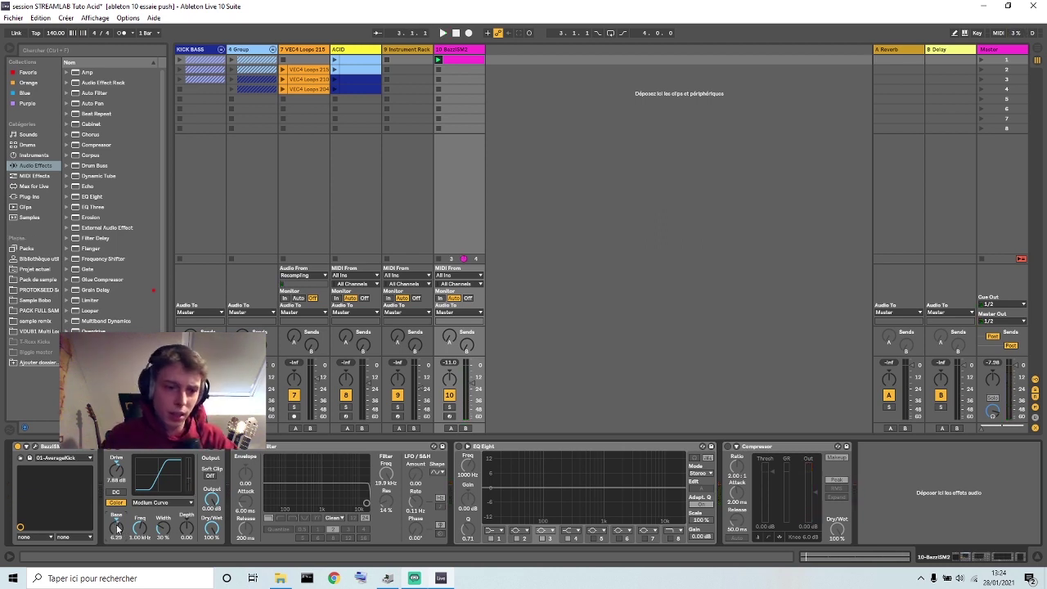
key(space)
mouse_move(117, 528)
mouse_down()
mouse_move(117, 499)
mouse_move(117, 532)
mouse_up()
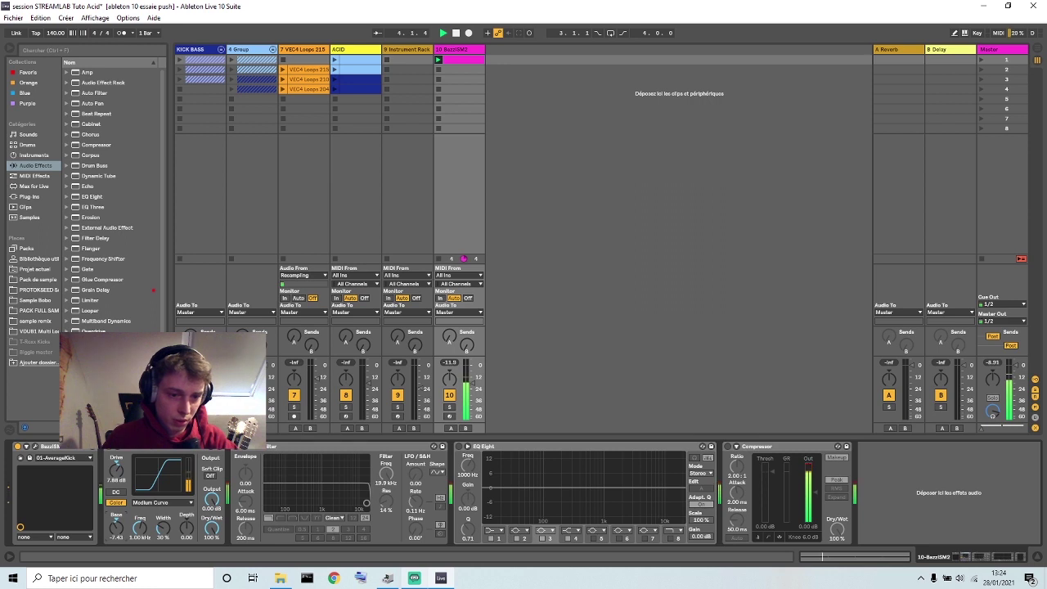
drag(115, 486, 116, 477)
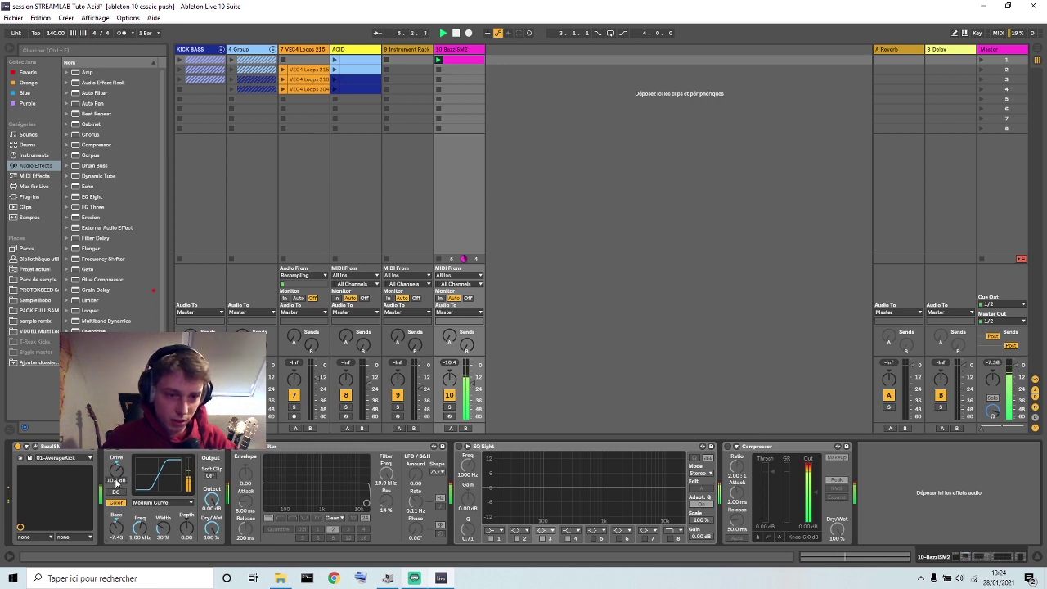
Step: Try the Saturator's Hard Curve type with Drive at 36.0 dB on the playing kick
click(153, 503)
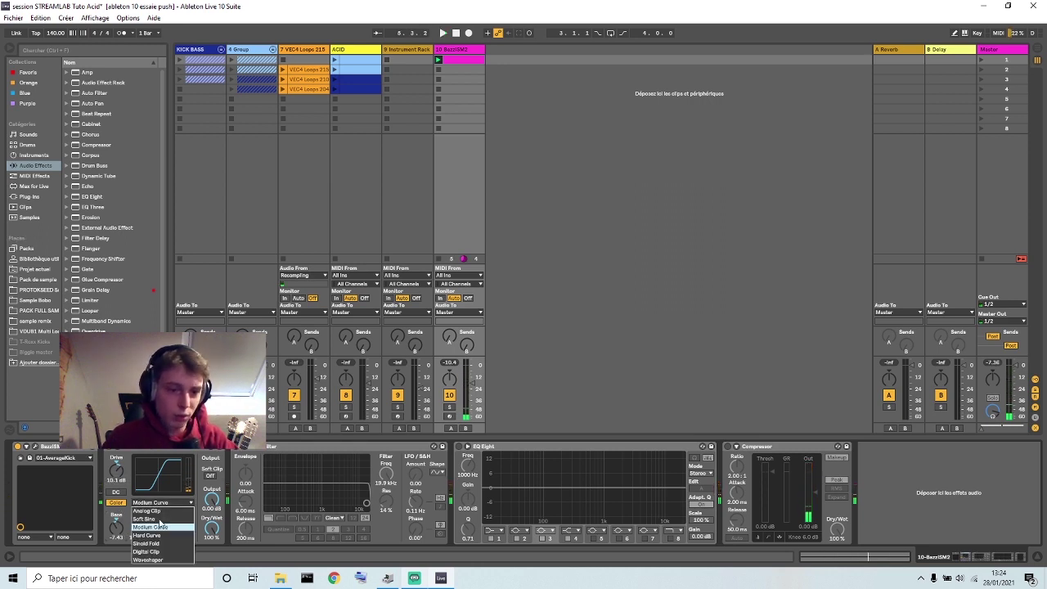
click(157, 536)
drag(116, 472, 116, 429)
key(space)
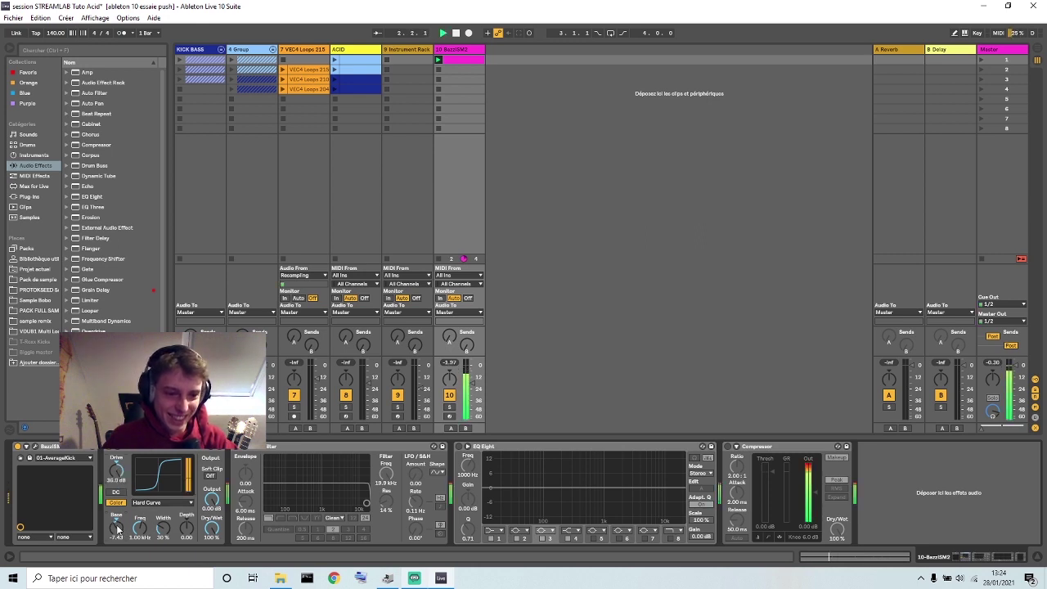
key(space)
Step: Reopen BazzISM2, audition the kick with tEnd at 662.8 ms, and shorten tEnd to 73.6 ms
click(36, 448)
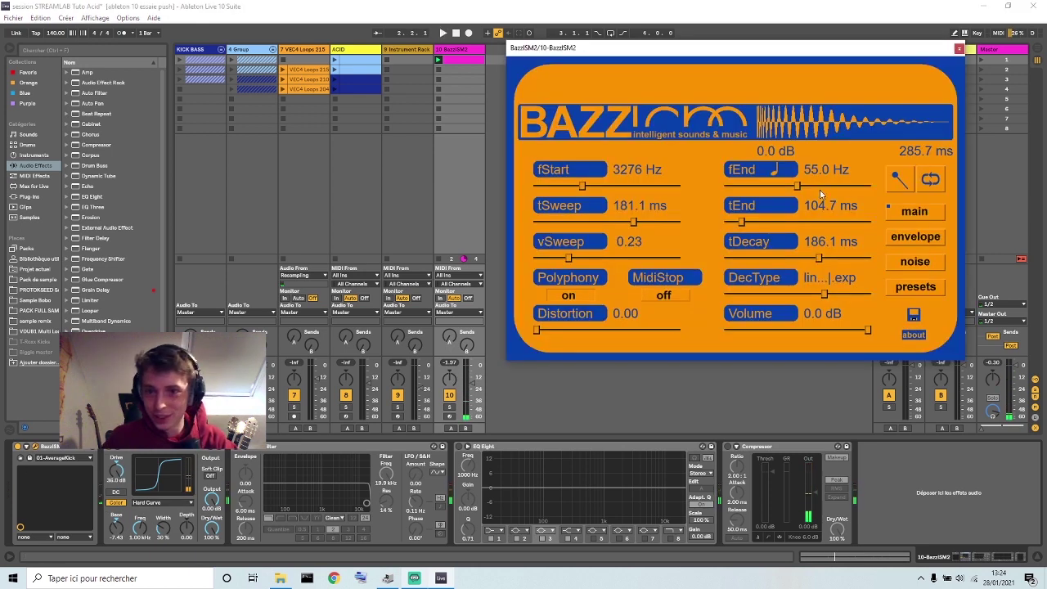
drag(765, 221, 822, 231)
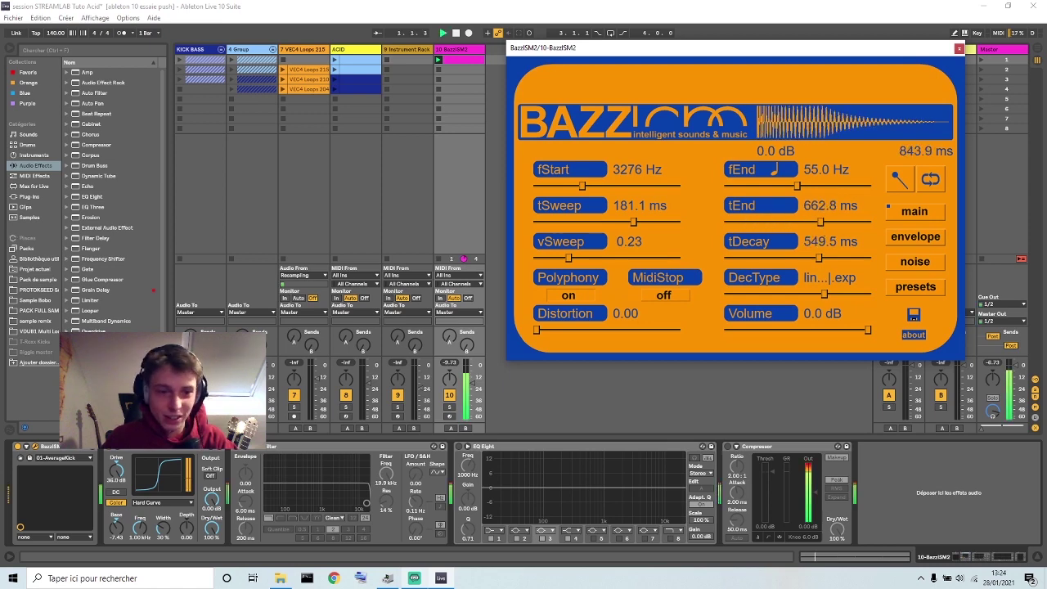
click(123, 479)
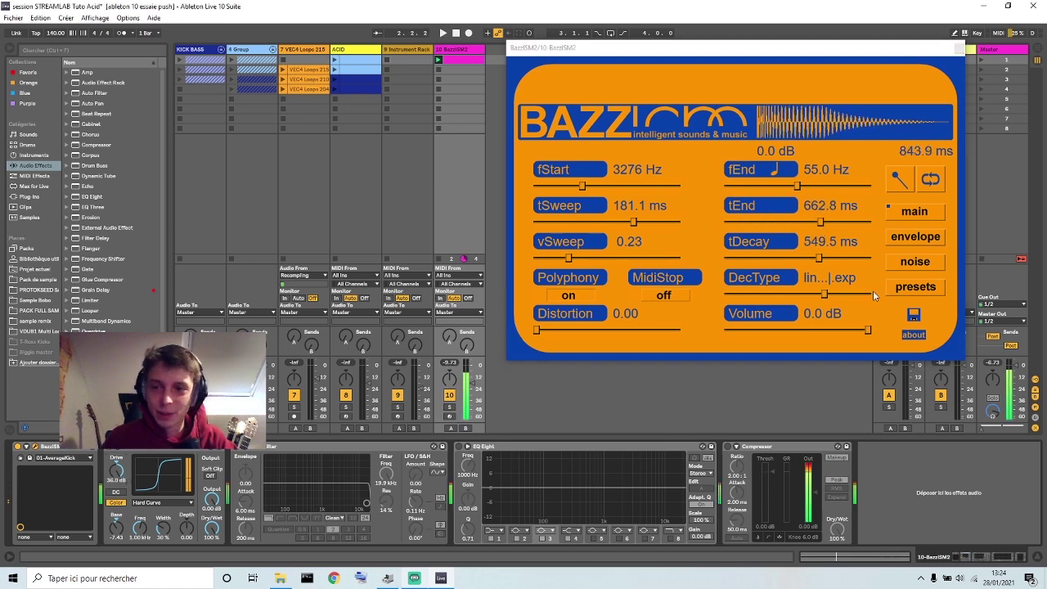
drag(817, 223, 738, 230)
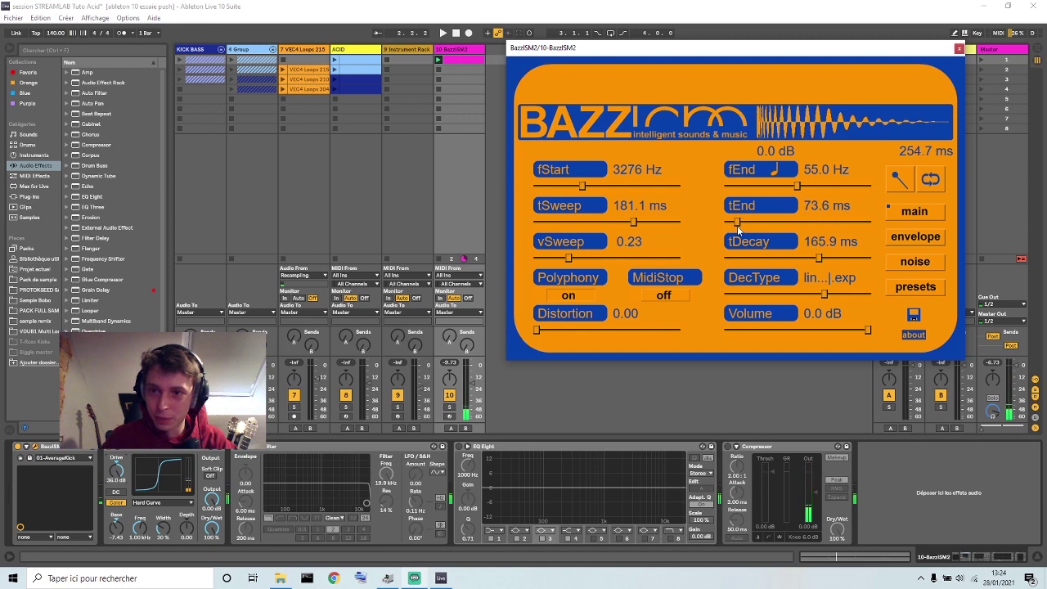
Step: Return the Saturator to Medium Curve, set Base to -4.57 and lower Drive to 8.00 dB while the kick plays
click(159, 504)
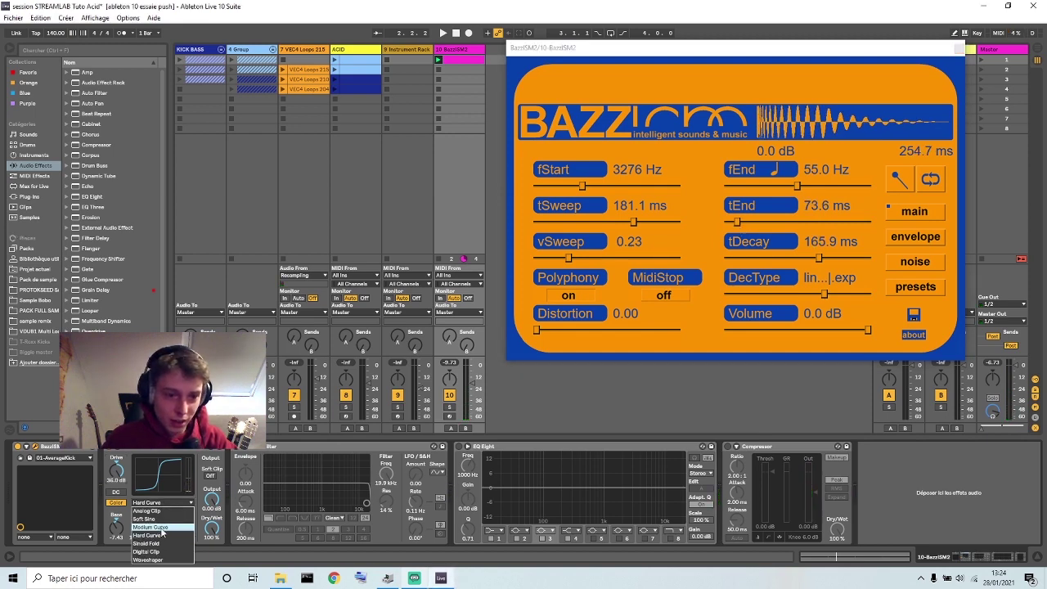
click(164, 530)
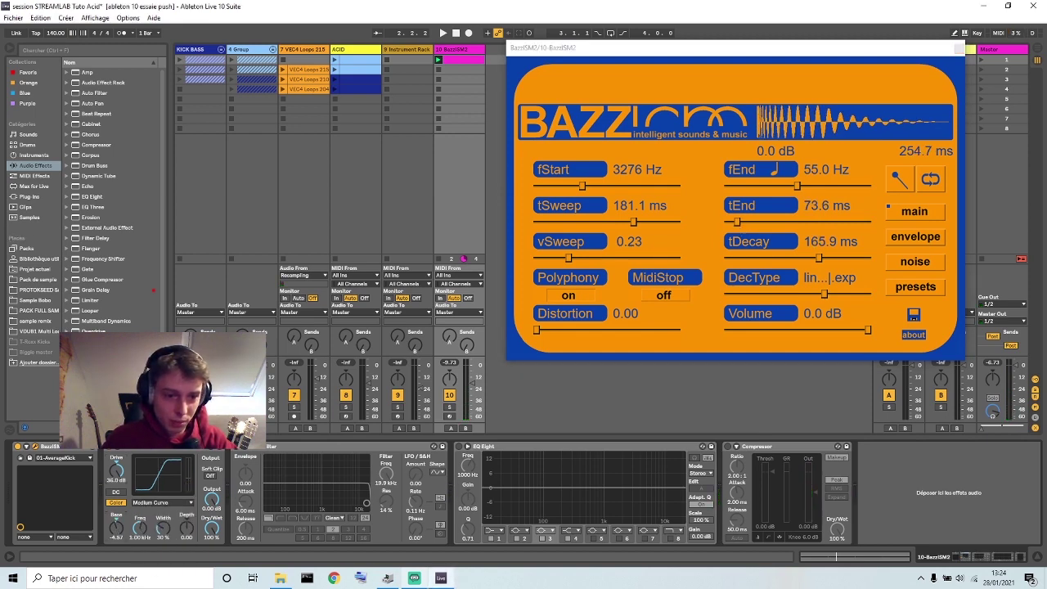
key(space)
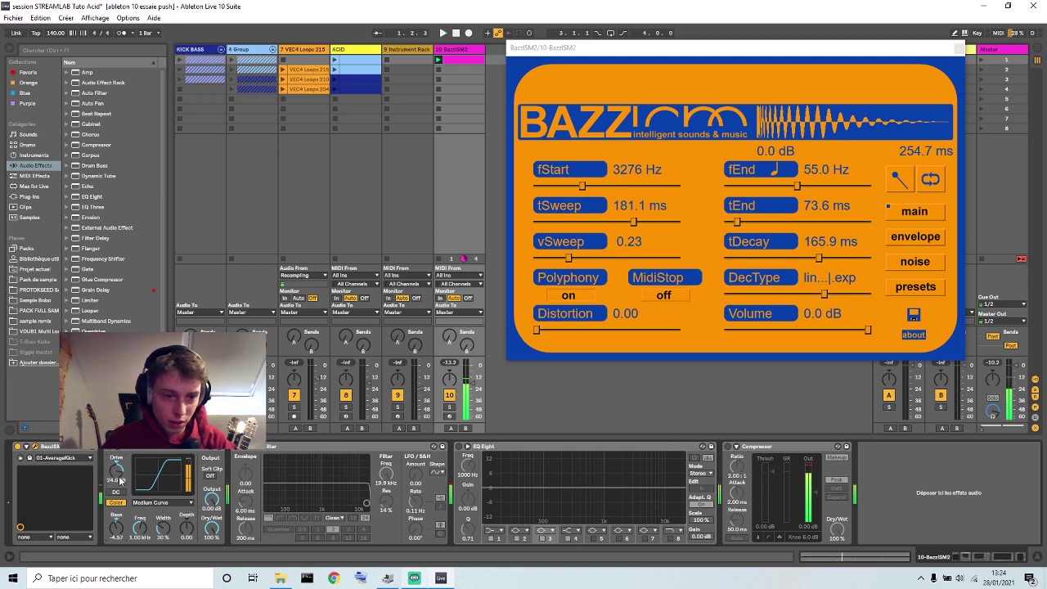
drag(119, 479, 117, 477)
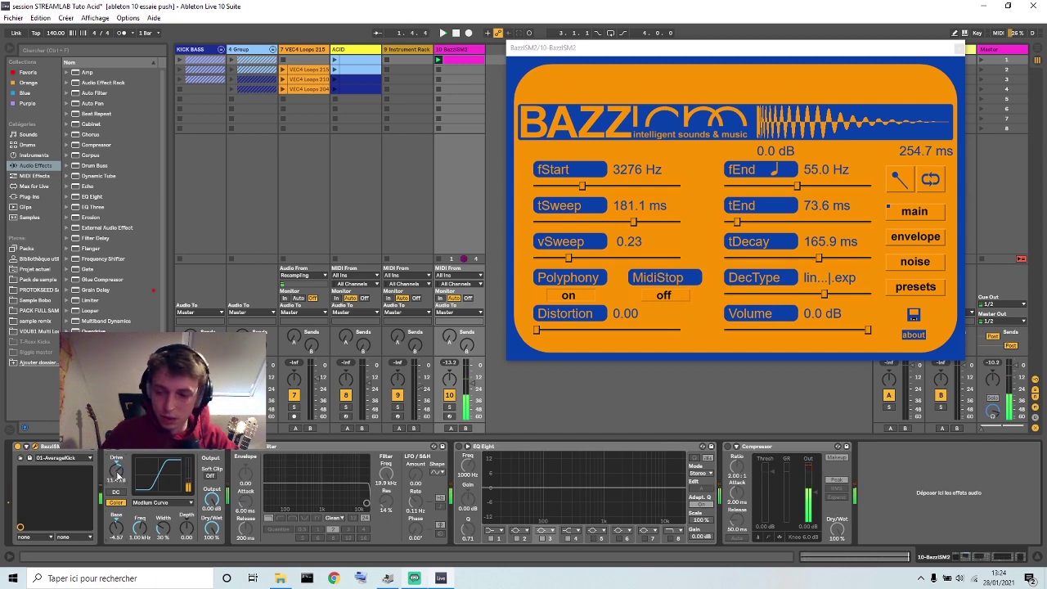
Step: Audition the Saturator's Soft Sine type, return to Medium Curve with Base at -8.00, and close the BazzISM2 window
click(155, 503)
click(165, 520)
click(172, 503)
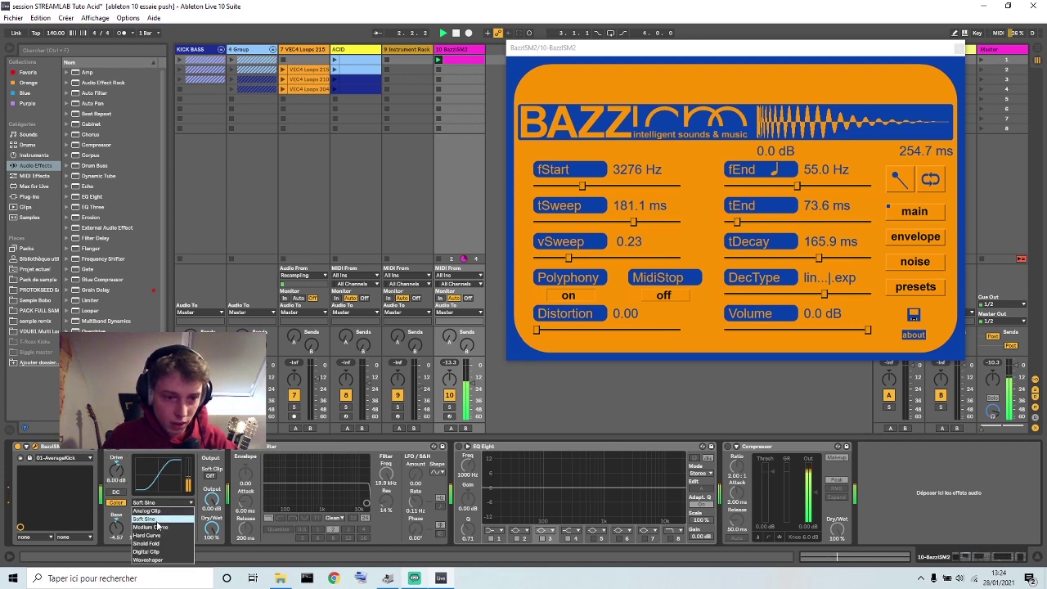
click(157, 527)
drag(117, 530, 117, 544)
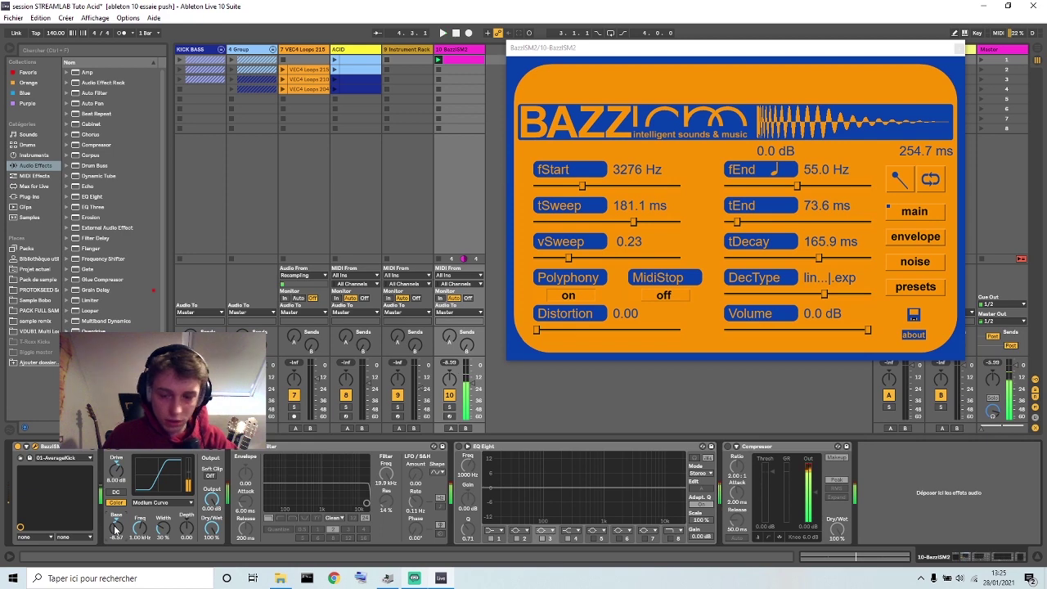
drag(117, 530, 117, 527)
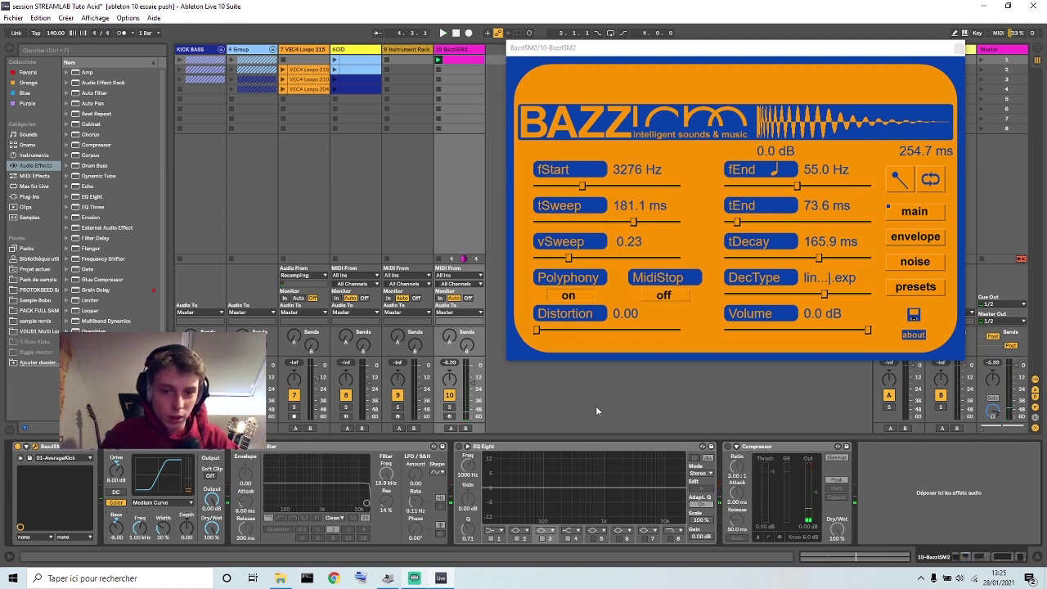
click(959, 49)
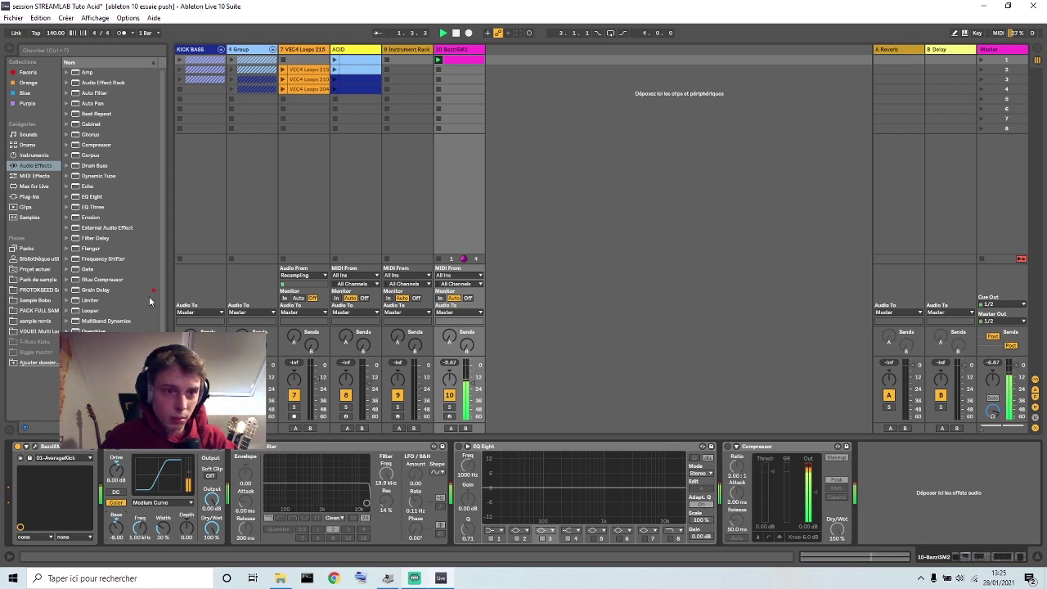
Step: Insert a new MIDI track after the kick track and load the Serum_x64 plug-in on it
right_click(504, 62)
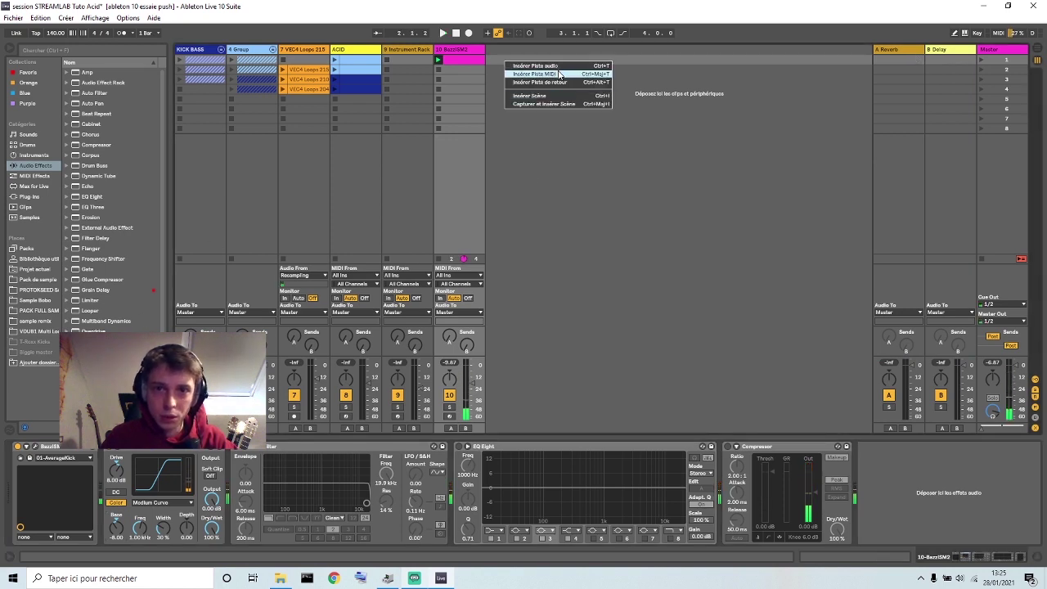
key(Escape)
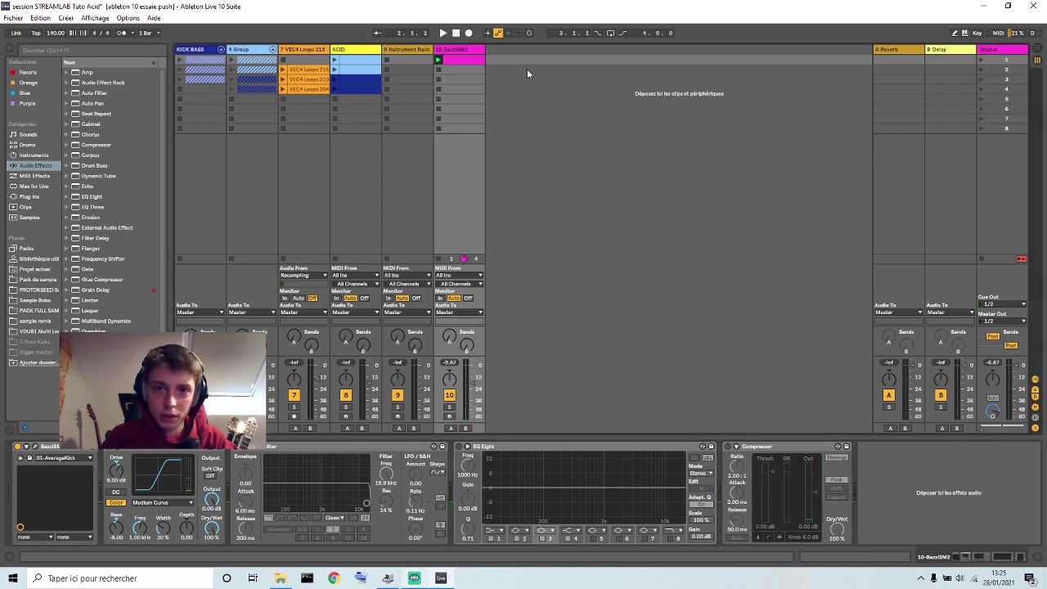
click(516, 49)
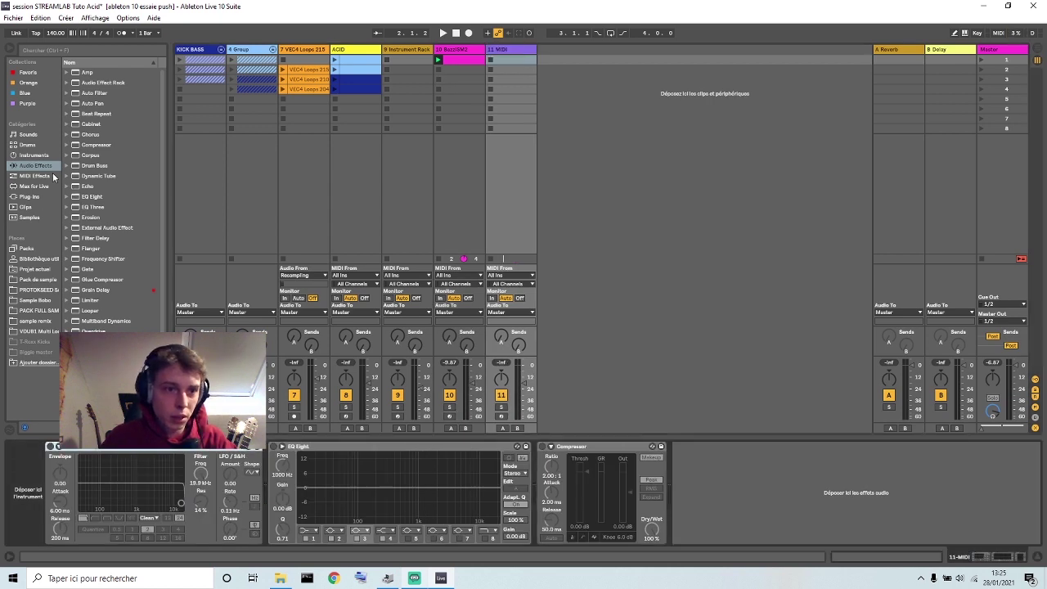
click(31, 197)
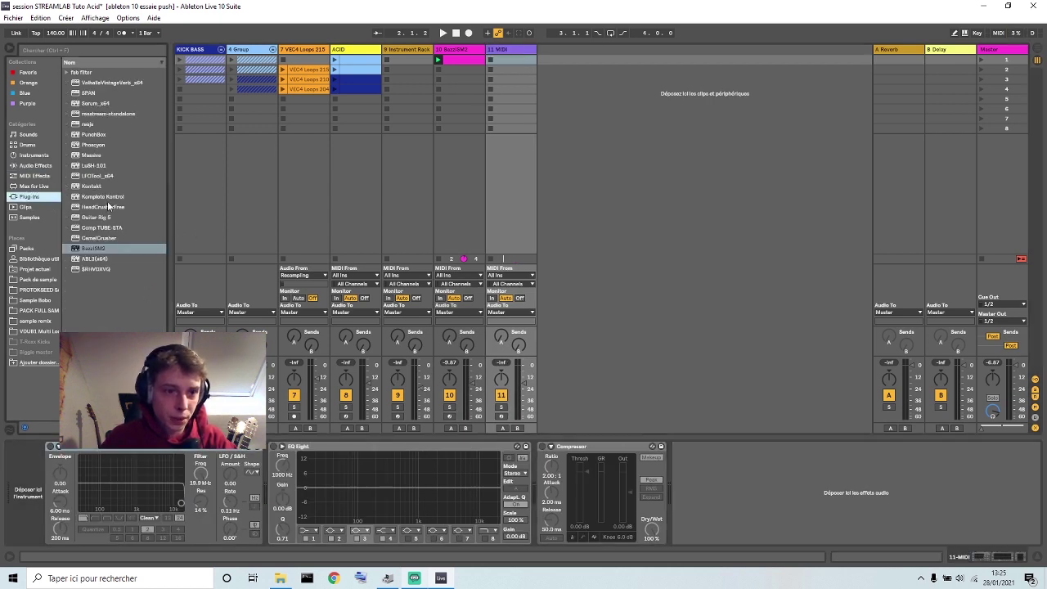
click(107, 104)
drag(107, 104, 492, 90)
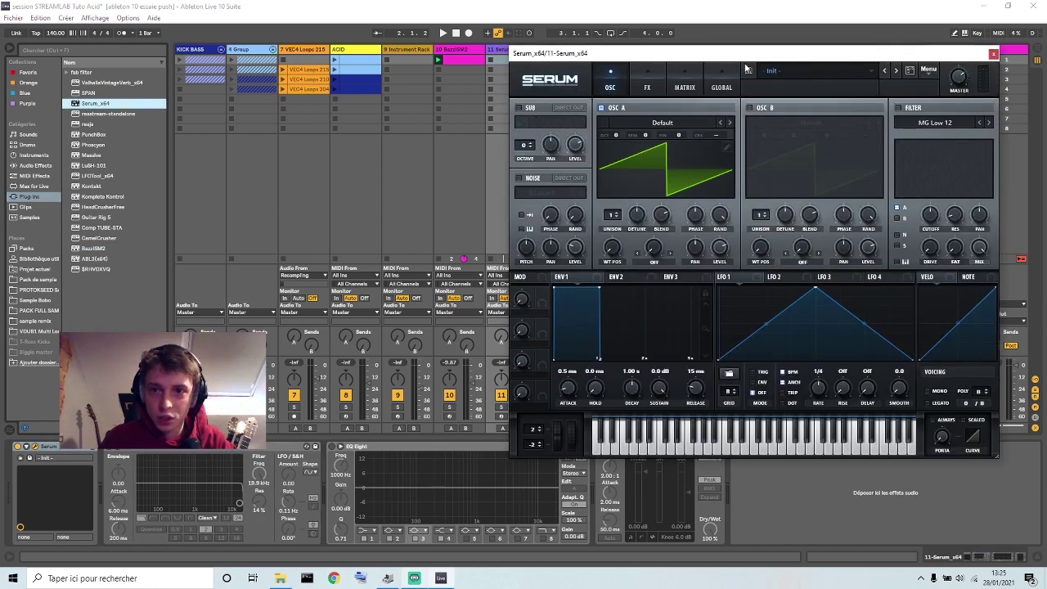
drag(742, 55, 541, 72)
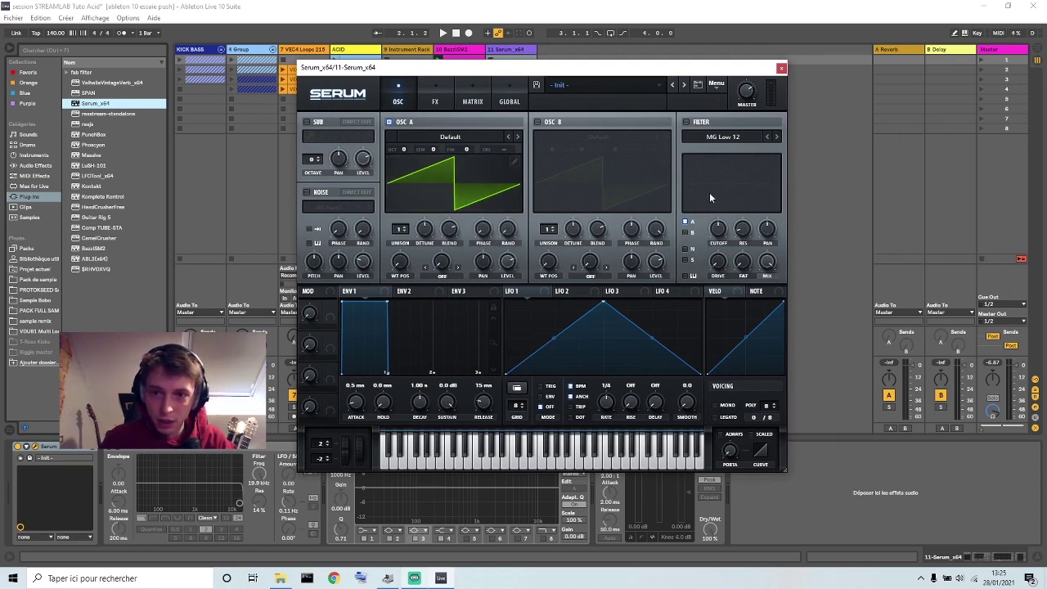
Step: Enable Serum's MG Low 12 filter and give oscillator A the Analog Basic Shapes wavetable, moved to its saw shape
click(685, 122)
click(486, 139)
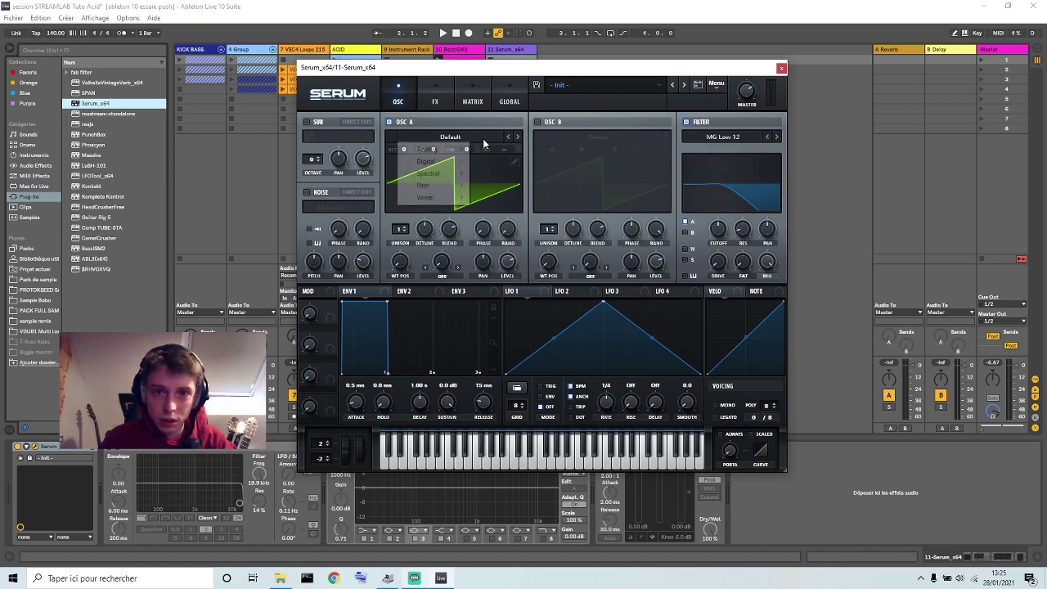
mouse_move(447, 151)
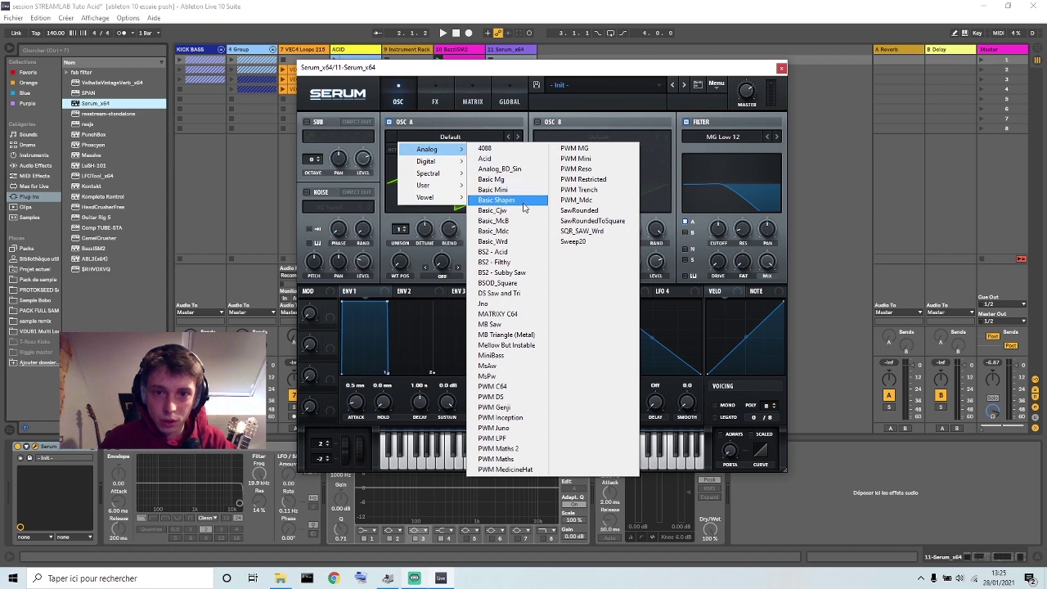
click(525, 201)
drag(405, 268, 402, 237)
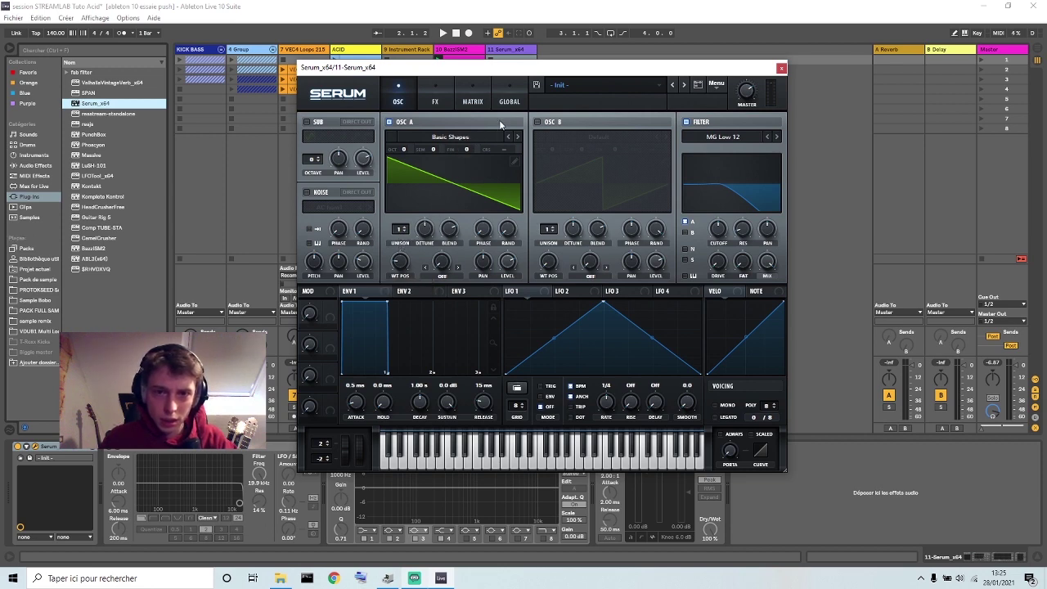
Step: Modulate Serum's lowered filter cutoff with ENV 2, shaped with 1.09 s decay, 0.00% sustain and a steeper decay curve
click(411, 292)
drag(390, 304, 393, 464)
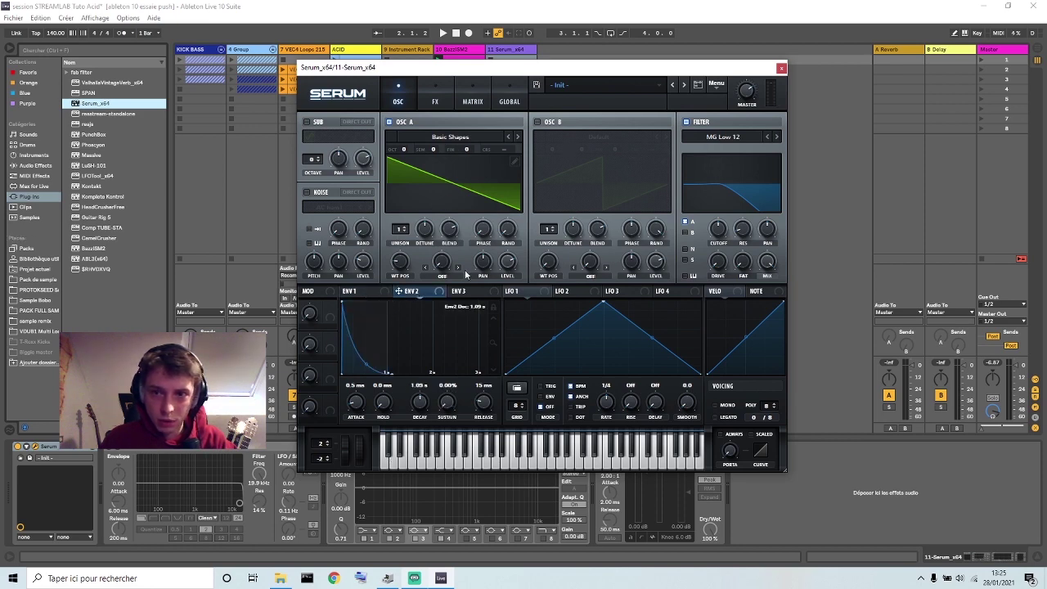
drag(718, 232, 718, 245)
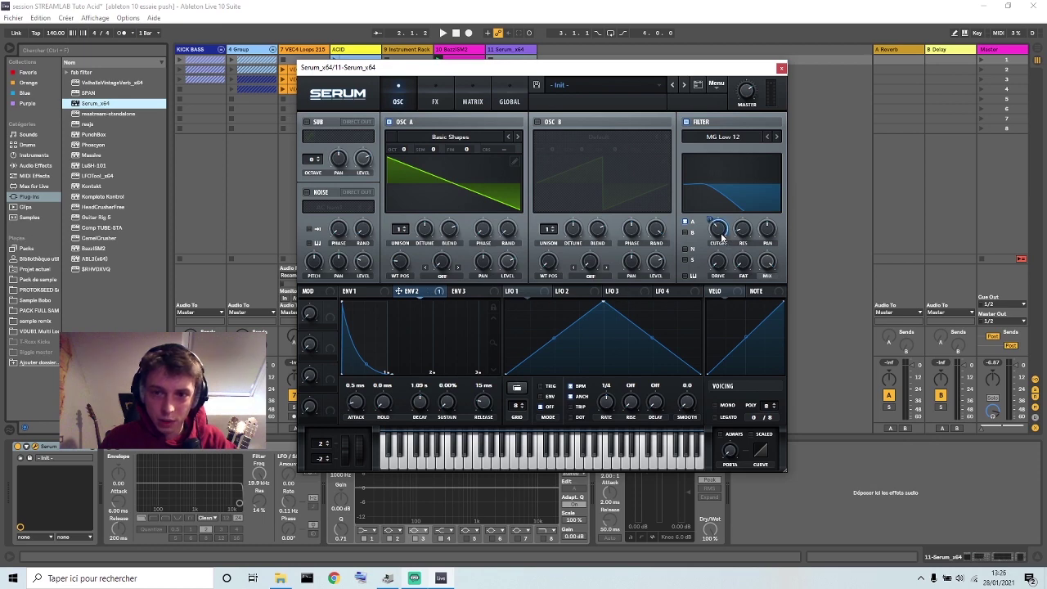
drag(721, 237, 721, 245)
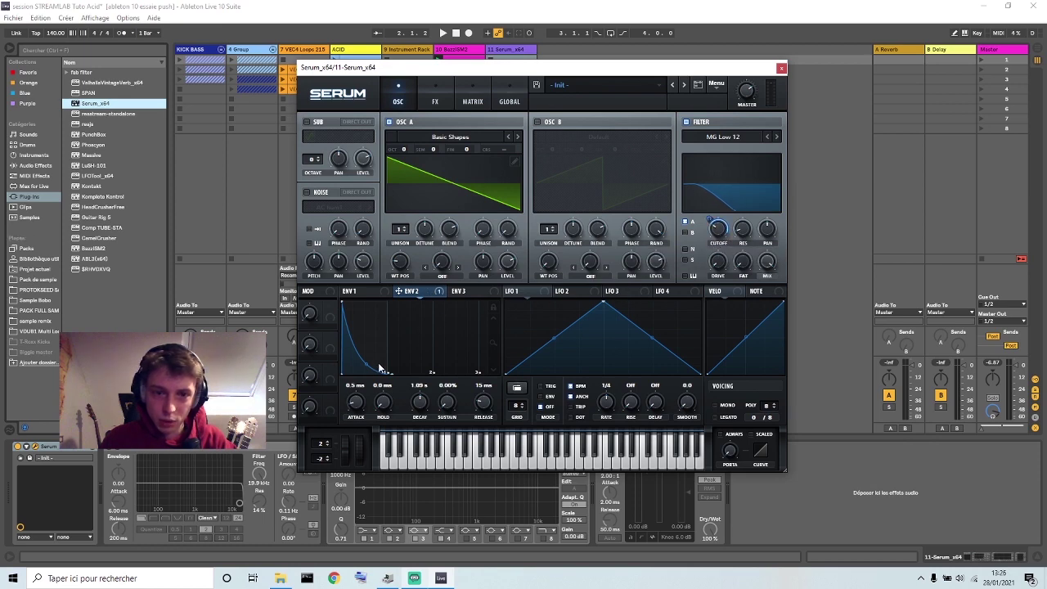
drag(367, 365, 366, 372)
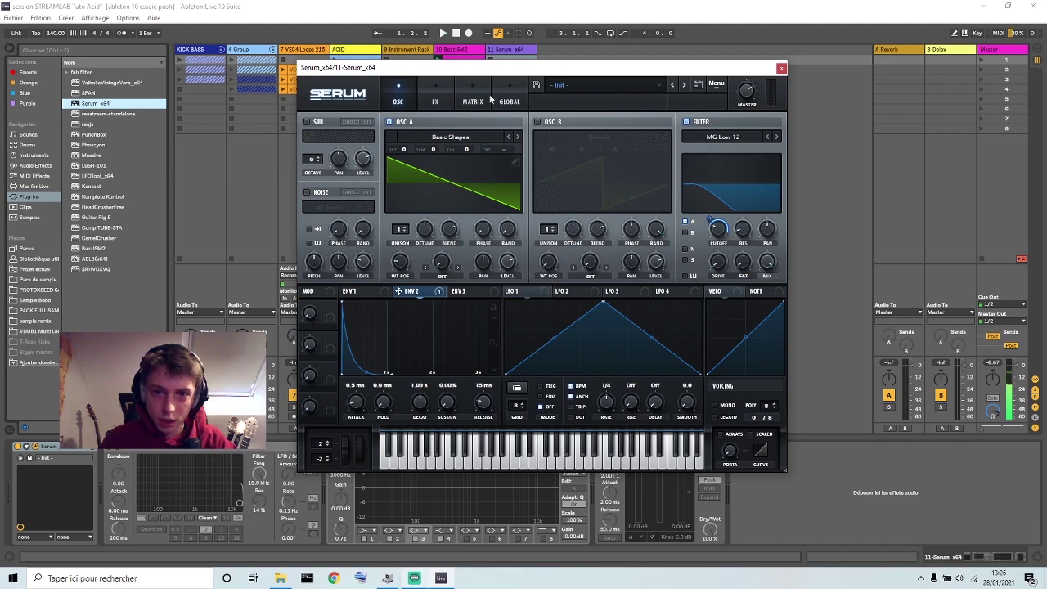
Step: Create an empty MIDI clip in the Serum track's first slot and audition the note C3 in its piano roll
drag(558, 65, 745, 31)
double_click(514, 60)
click(154, 468)
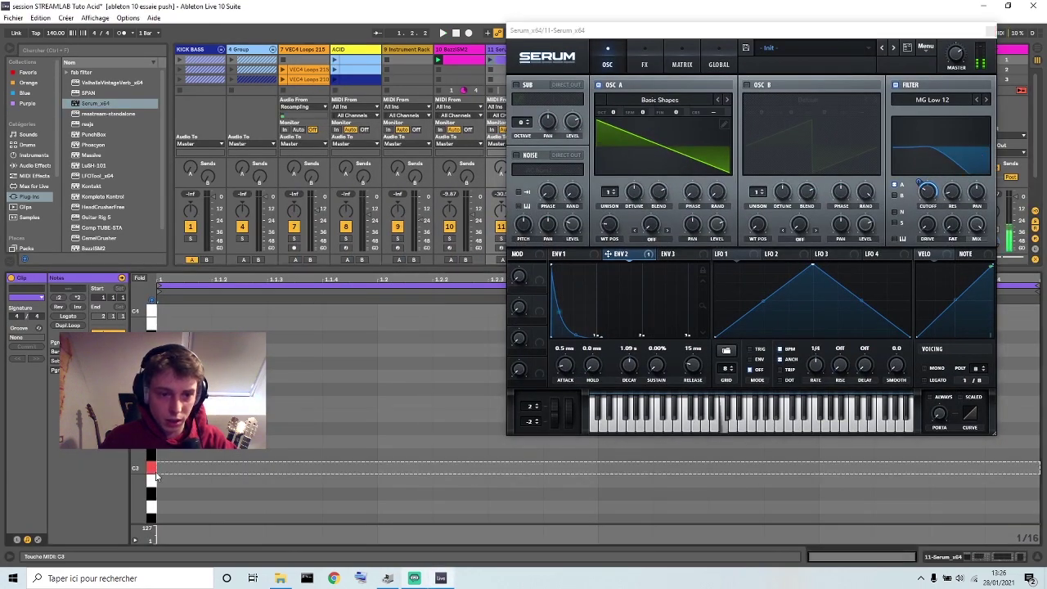
Step: Draw a sixteenth note at 1.1.3 in the Serum clip and transpose it by octaves down to C0
double_click(297, 469)
key(shift+Down)
key(shift+Down)
key(shift+Down)
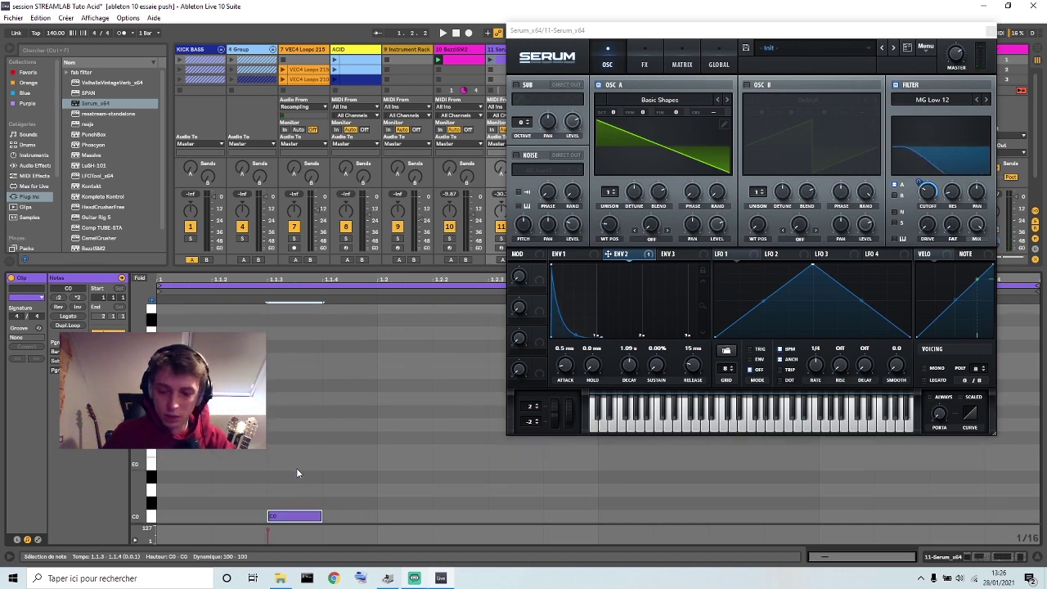
key(shift+Up)
key(shift+Down)
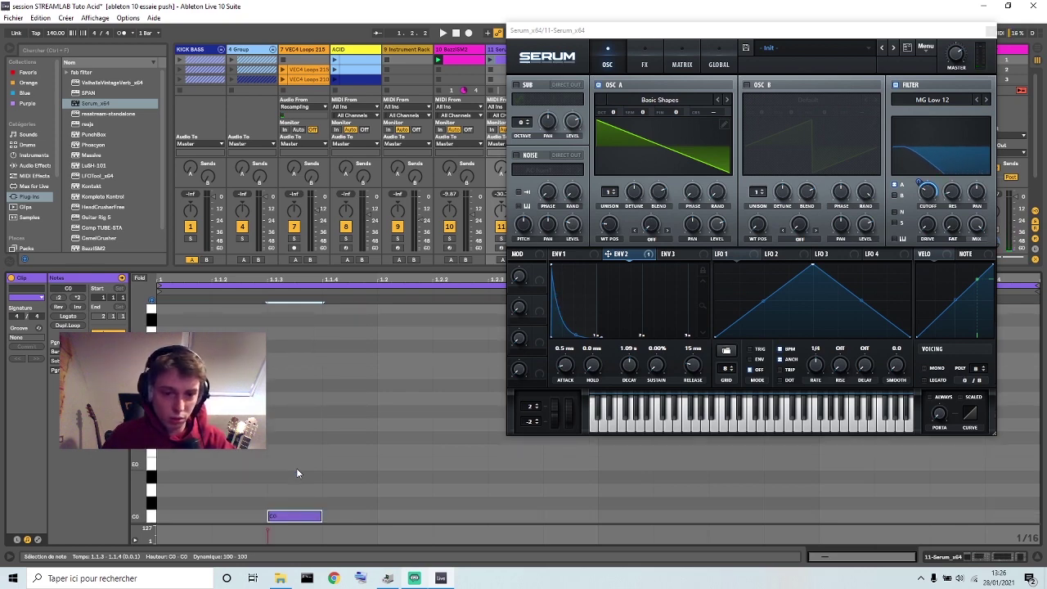
Step: Transpose the note at 1.1.3 up by semitones to A0
key(Up)
key(Up)
key(Up)
key(Up)
key(Up)
key(Up)
key(Up)
key(Up)
key(Up)
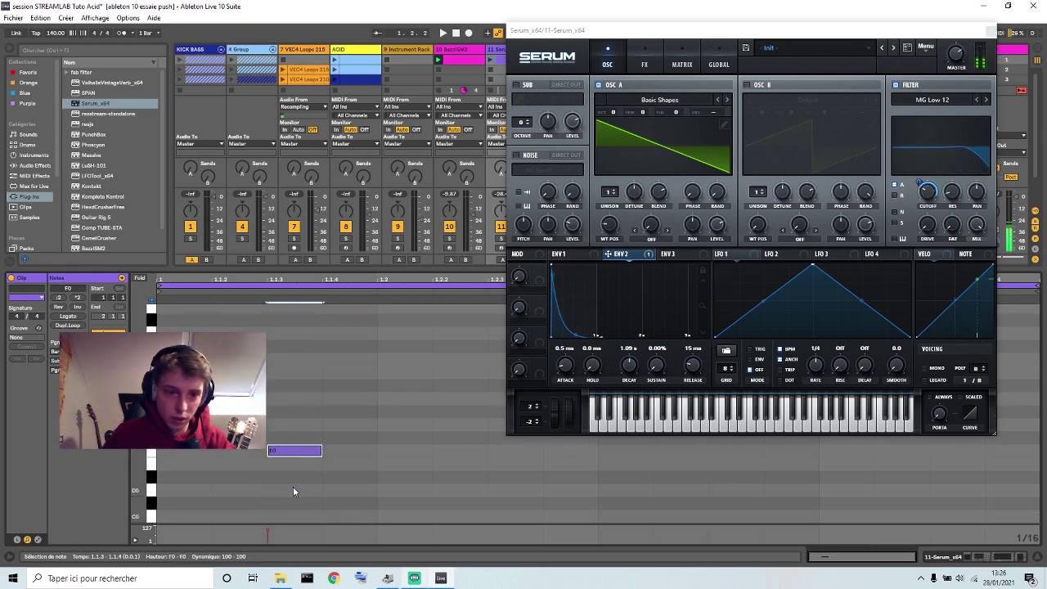
key(Up)
key(Up)
key(Up)
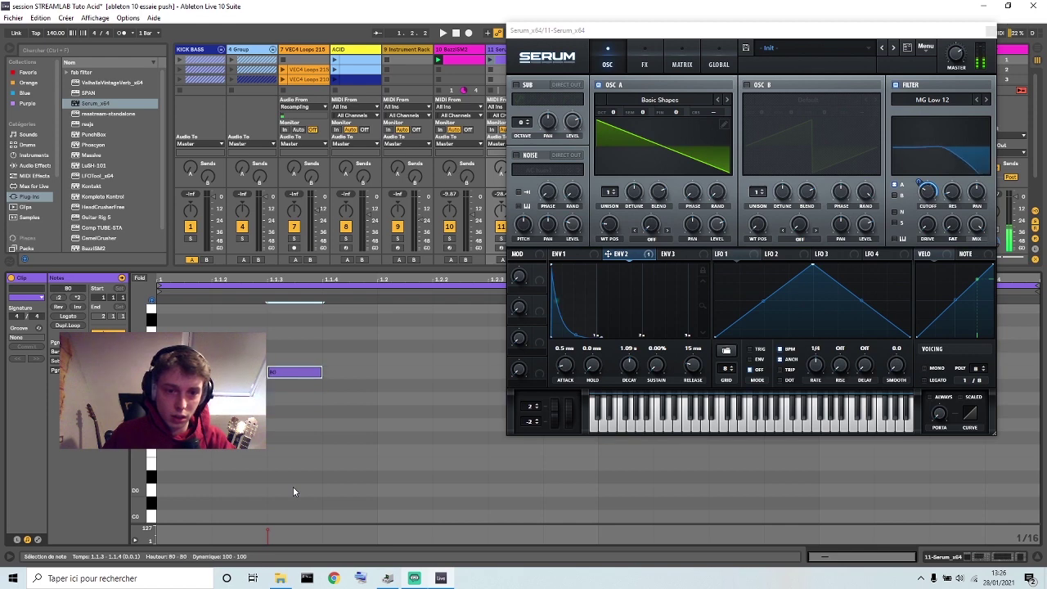
key(Down)
key(Down)
key(Down)
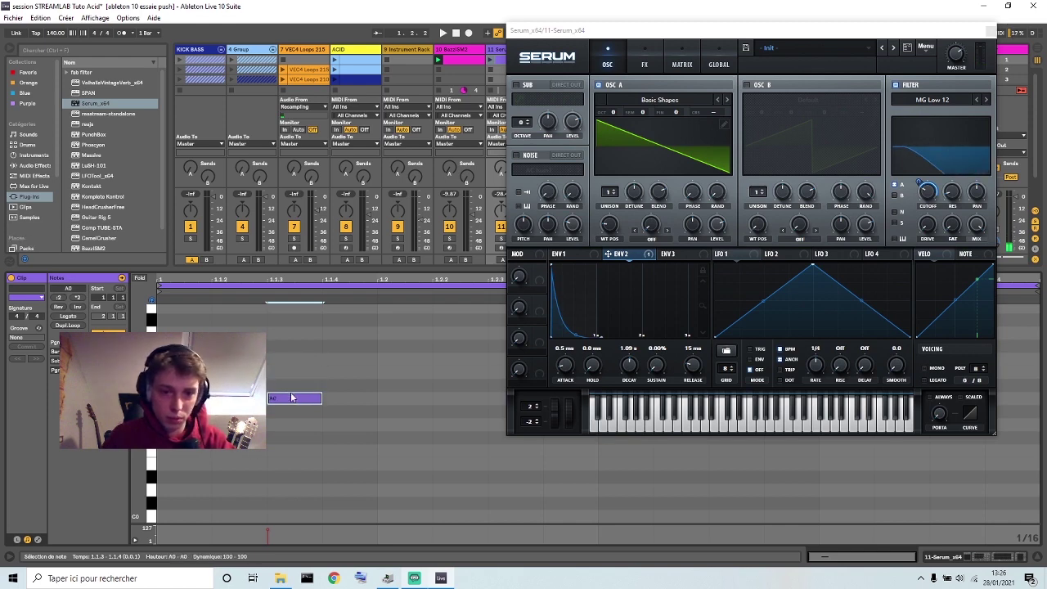
Step: Add A0 sixteenth notes at 1.1.2 and 1.1.4, and try all three notes an octave lower before restoring A0
double_click(332, 398)
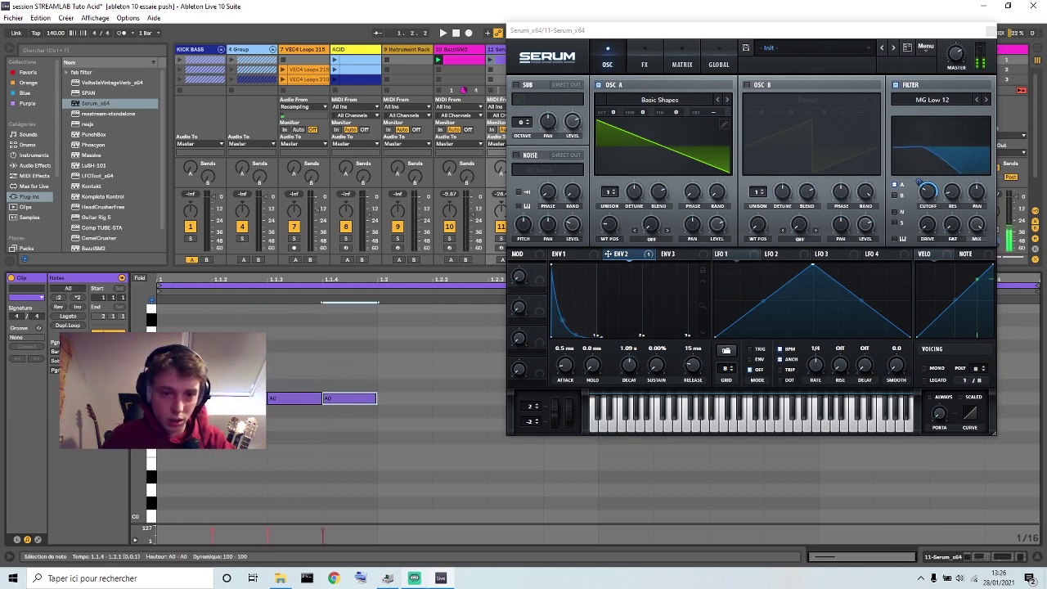
key(ctrl+a)
key(shift+Down)
key(shift+Up)
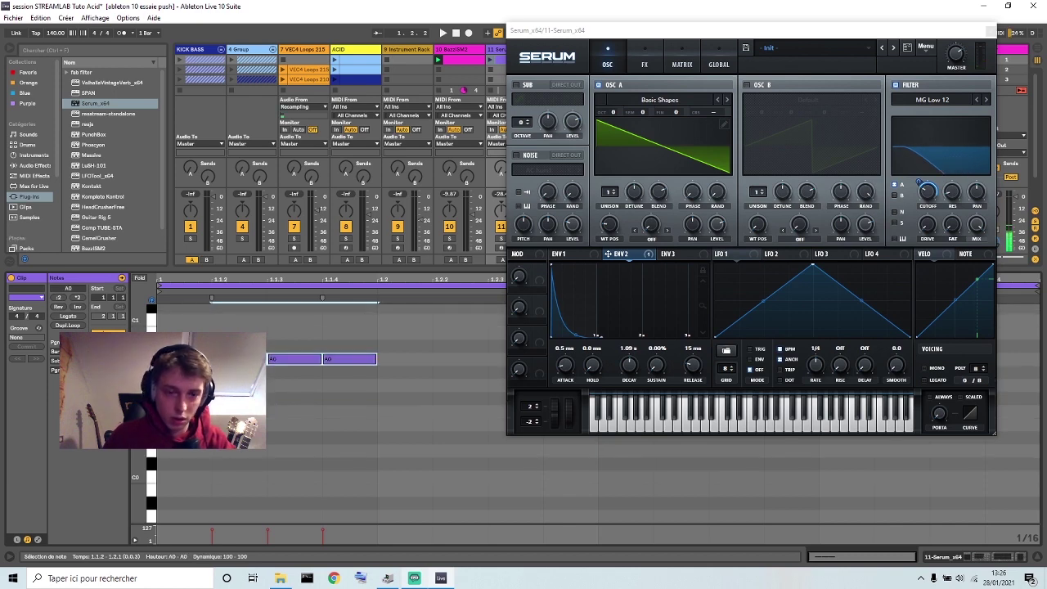
Step: Extend the time selection to the start of the first beat and duplicate its three-note pattern across the remaining three beats
drag(172, 308, 164, 306)
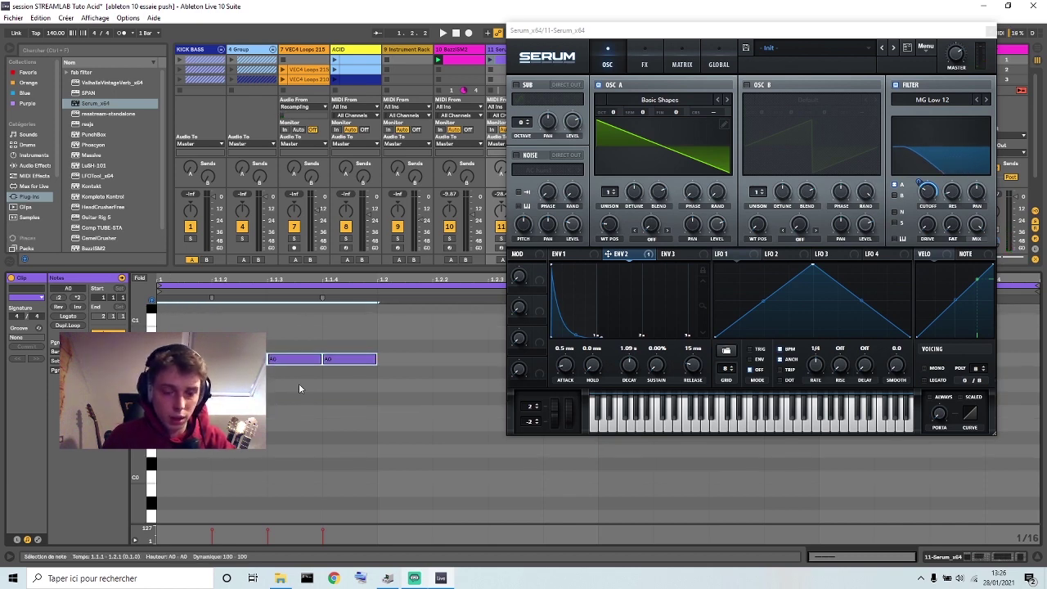
key(ctrl+d)
key(ctrl+d)
key(ctrl+d)
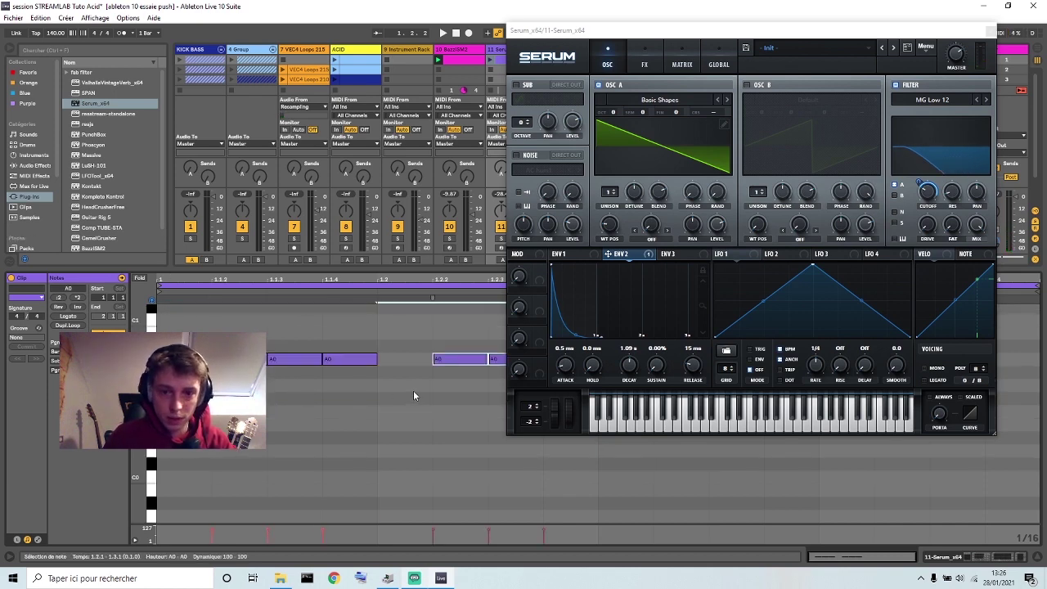
Step: Launch the Serum clip, set the ENV 2 modulation of the filter cutoff to about 42, and change the filter to MG Low 18
click(996, 32)
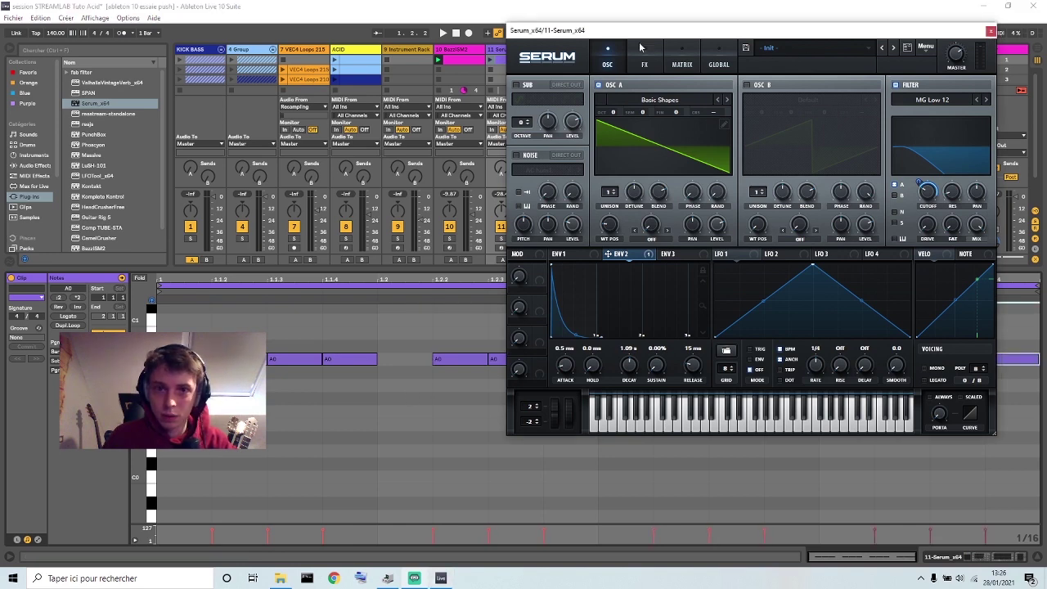
click(498, 60)
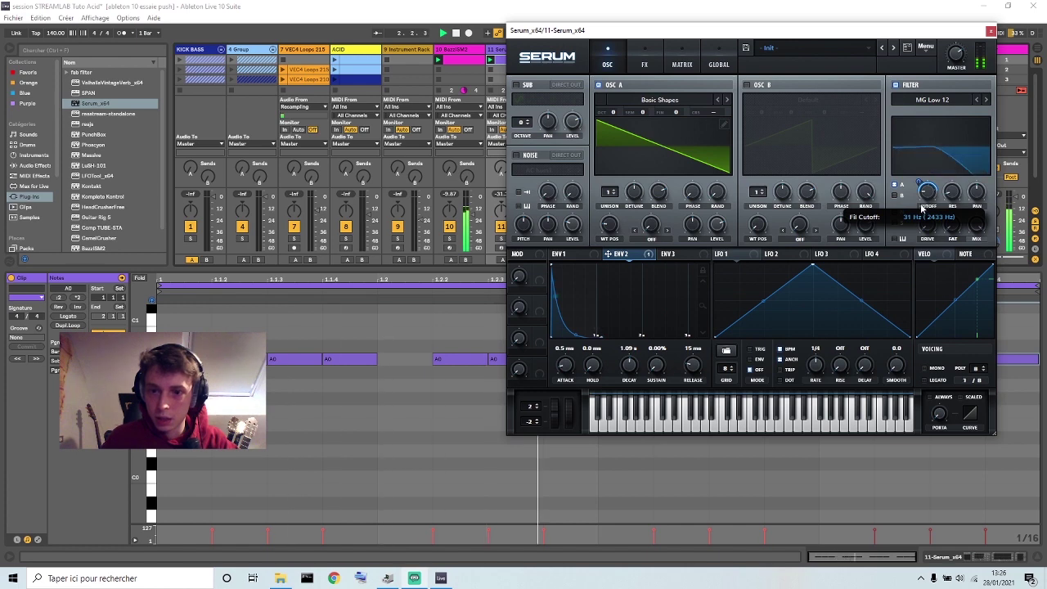
drag(920, 182, 926, 191)
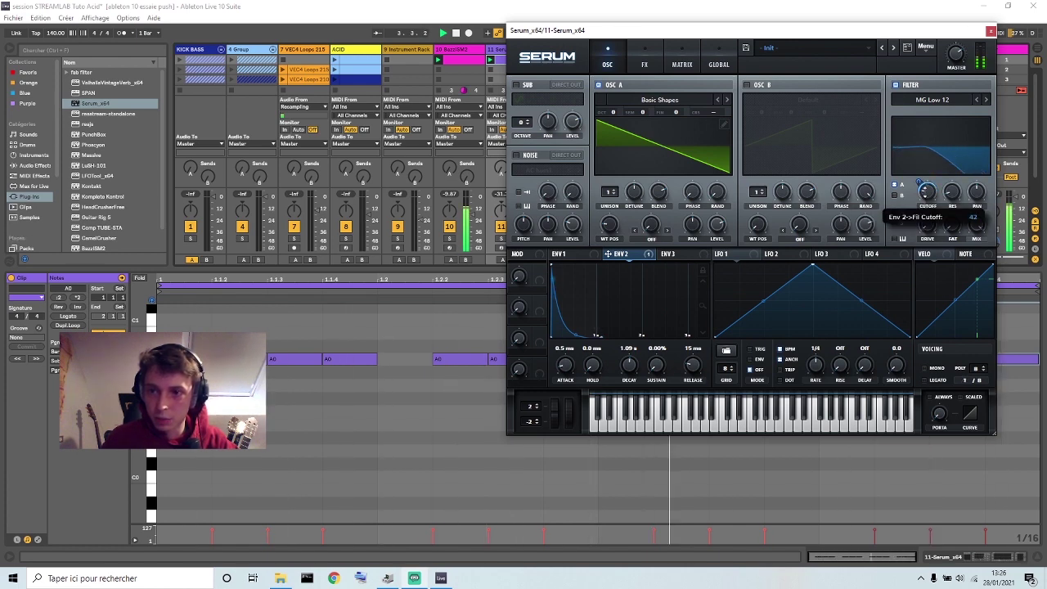
click(987, 100)
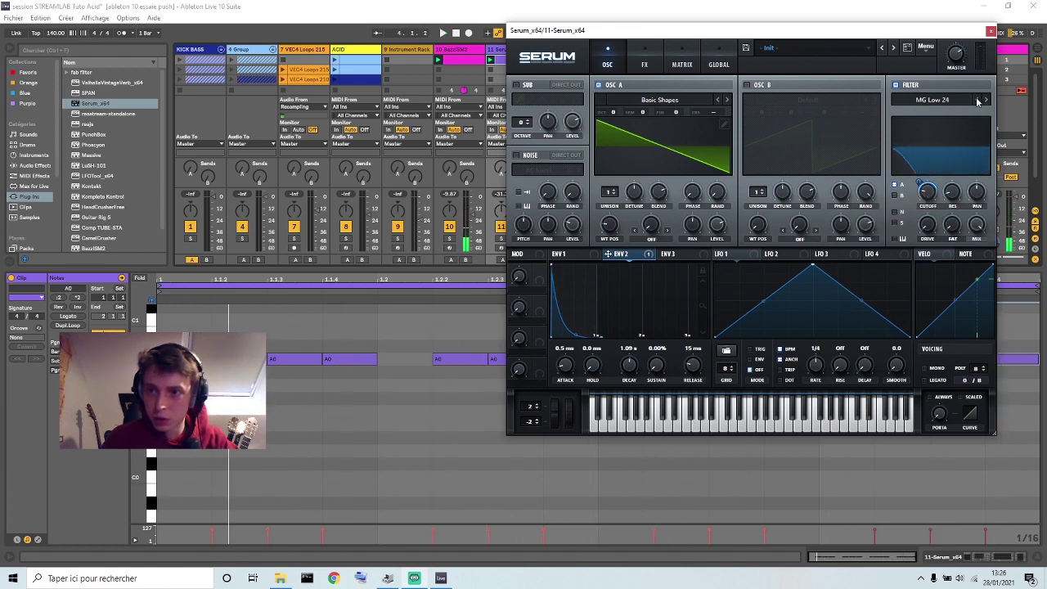
Step: Enable Serum's distortion effect in Diode 2 mode and raise its drive to about 31%
drag(687, 30, 364, 46)
click(324, 81)
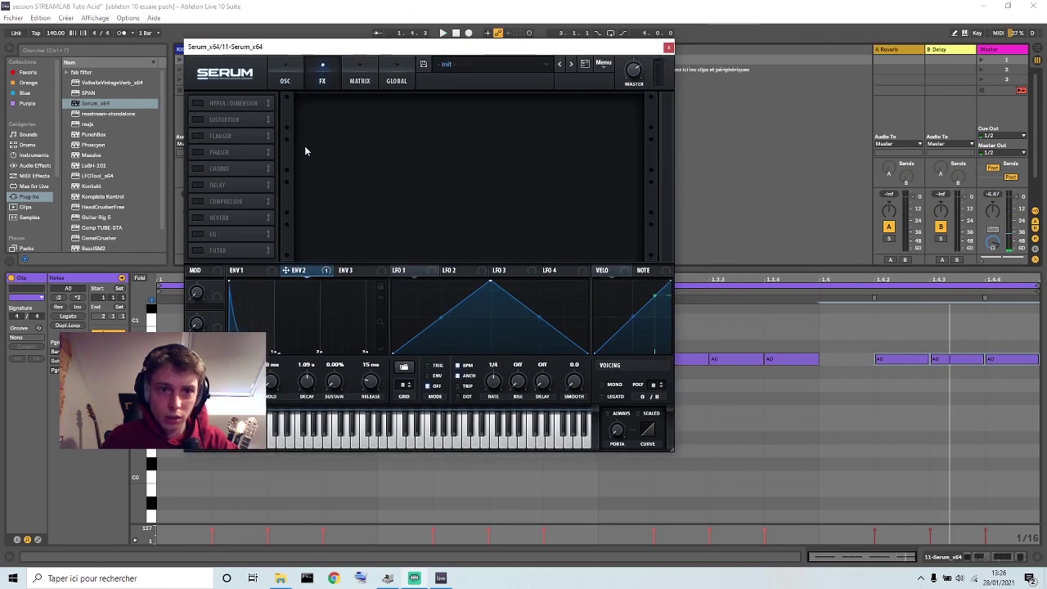
click(197, 119)
click(380, 116)
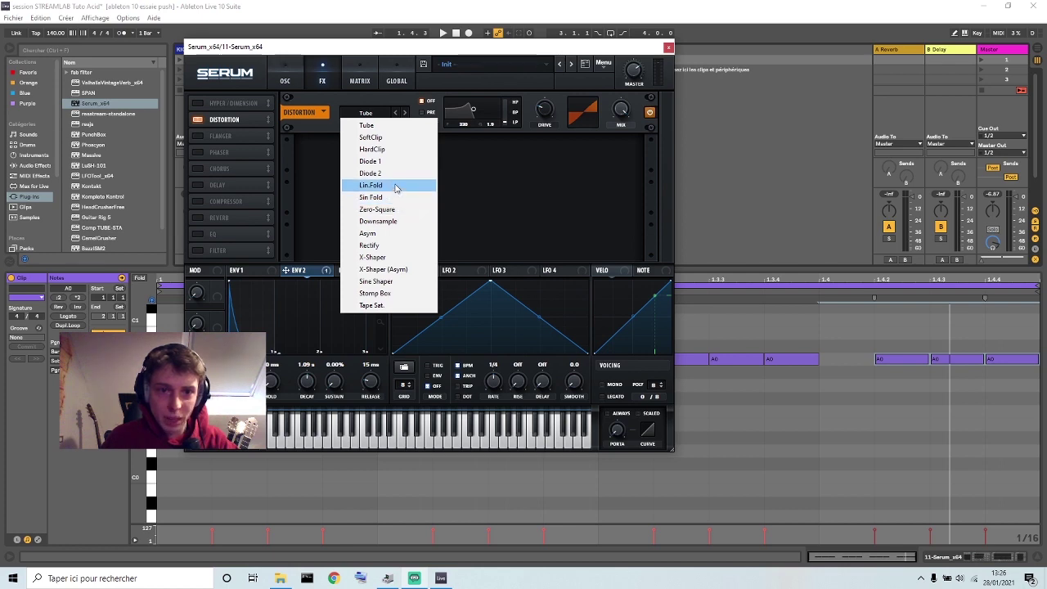
click(394, 173)
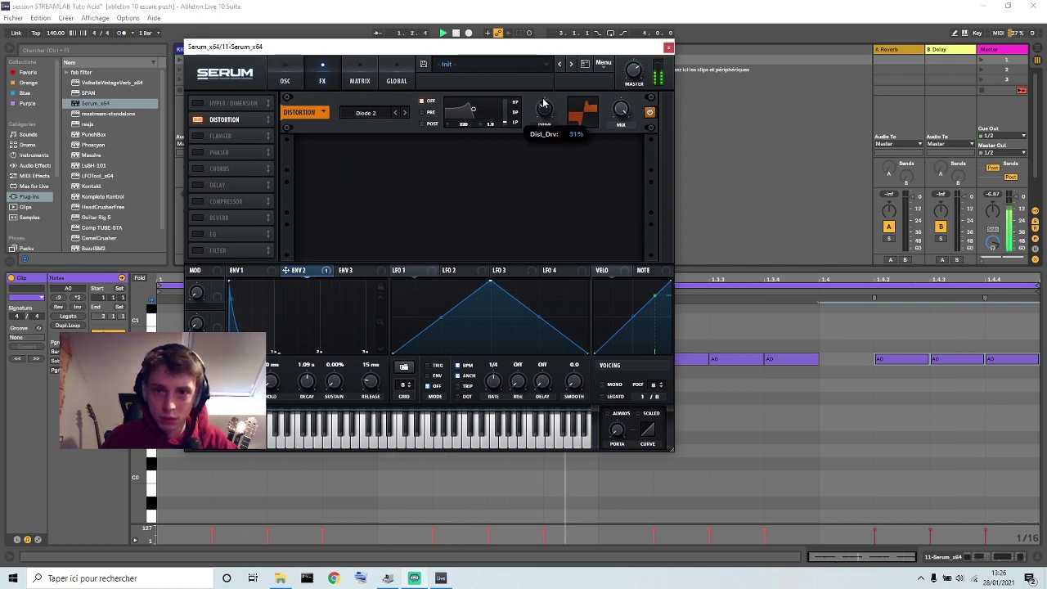
Step: Shape ENV 1 with a 1.03 s decay and -oo dB sustain, and switch Serum's voicing to mono
click(284, 80)
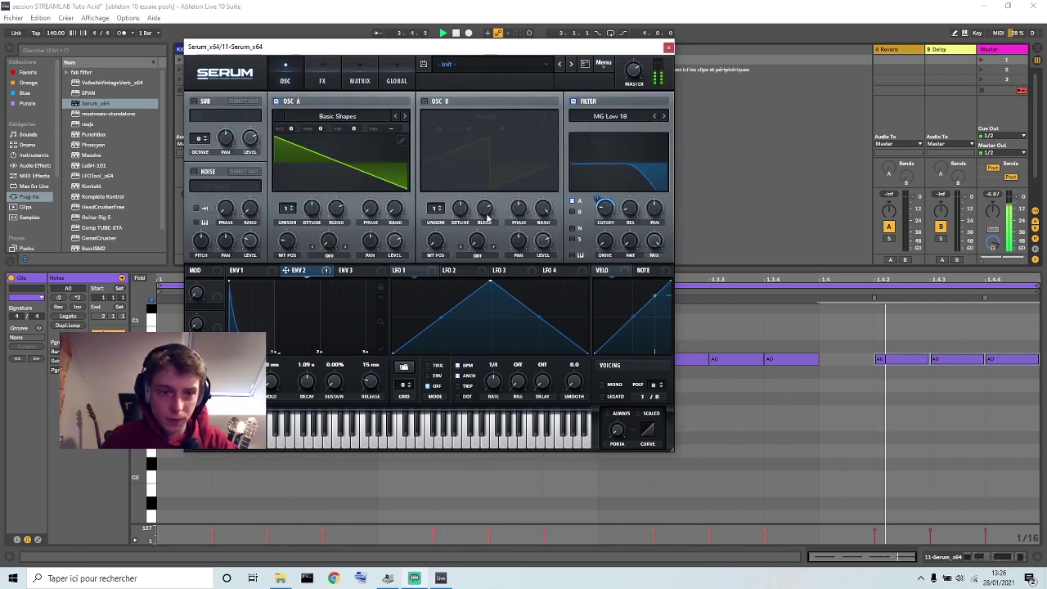
click(243, 270)
drag(275, 283, 265, 384)
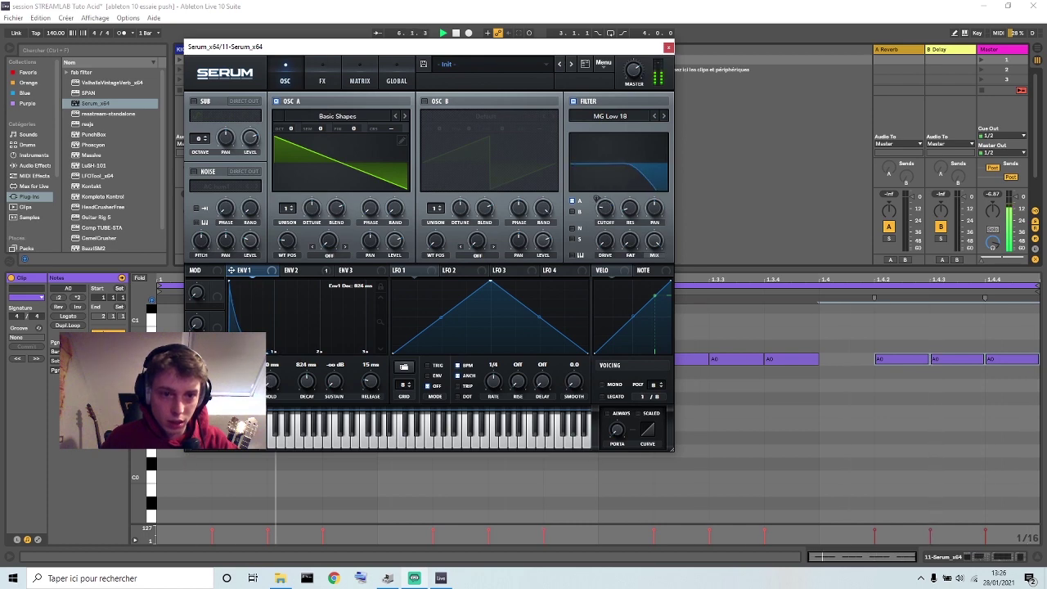
key(space)
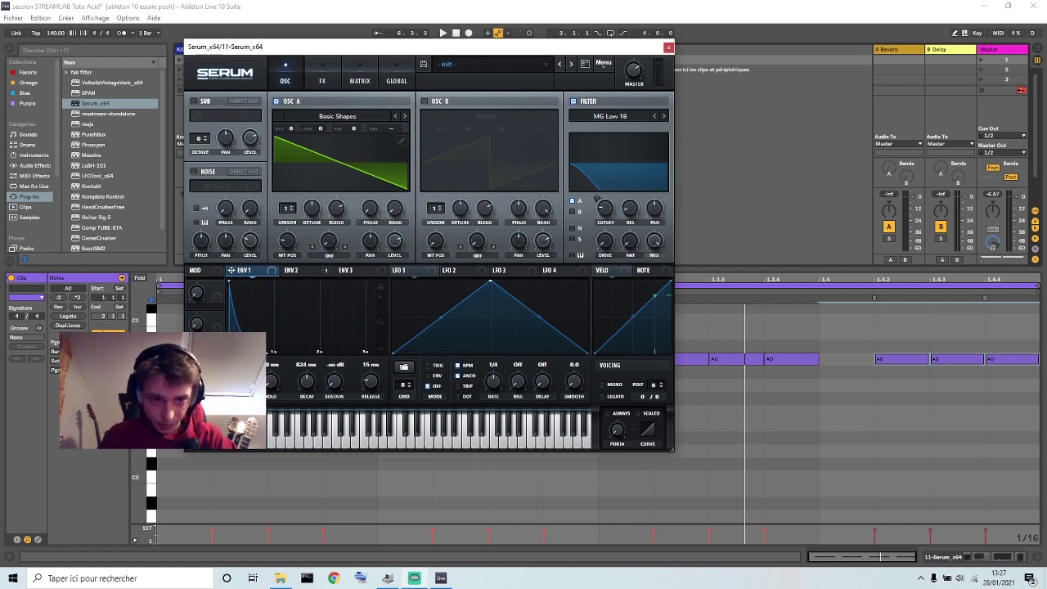
key(space)
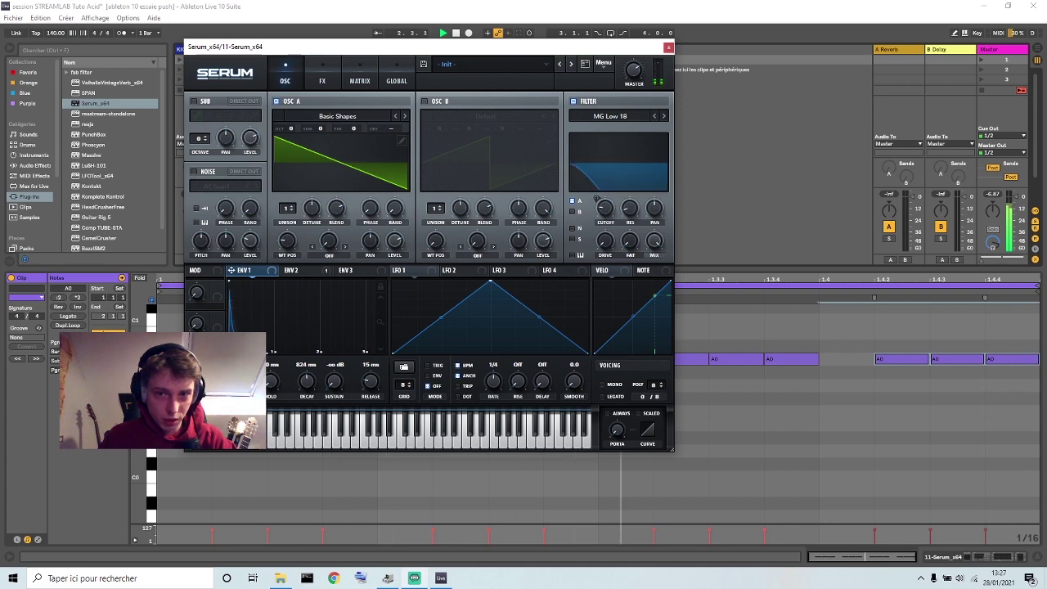
drag(306, 381, 302, 387)
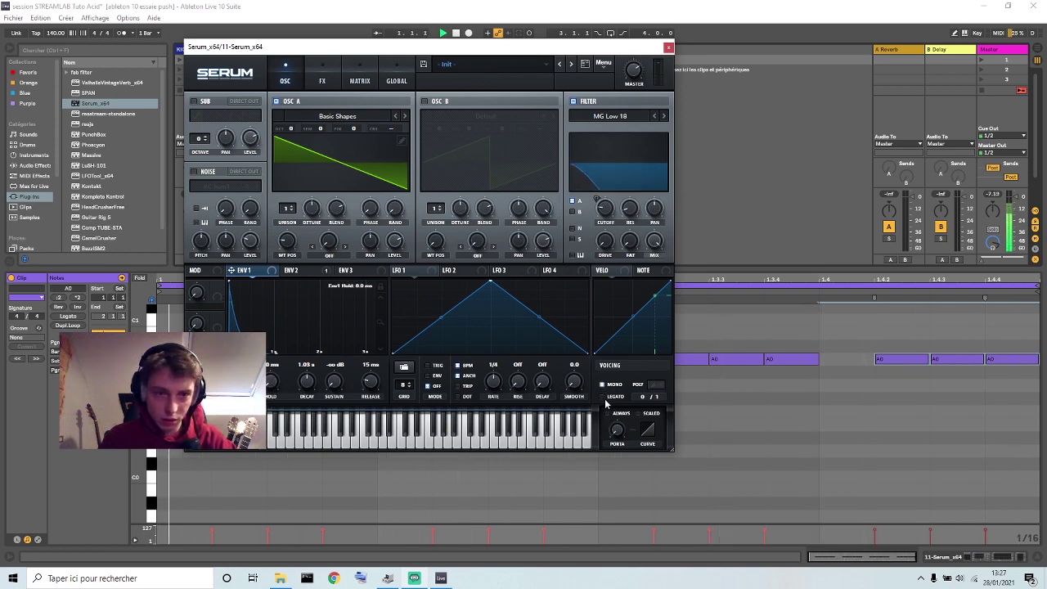
Step: Enable Serum's filter effect after the distortion and choose the MG Low 18 type
drag(524, 47, 871, 29)
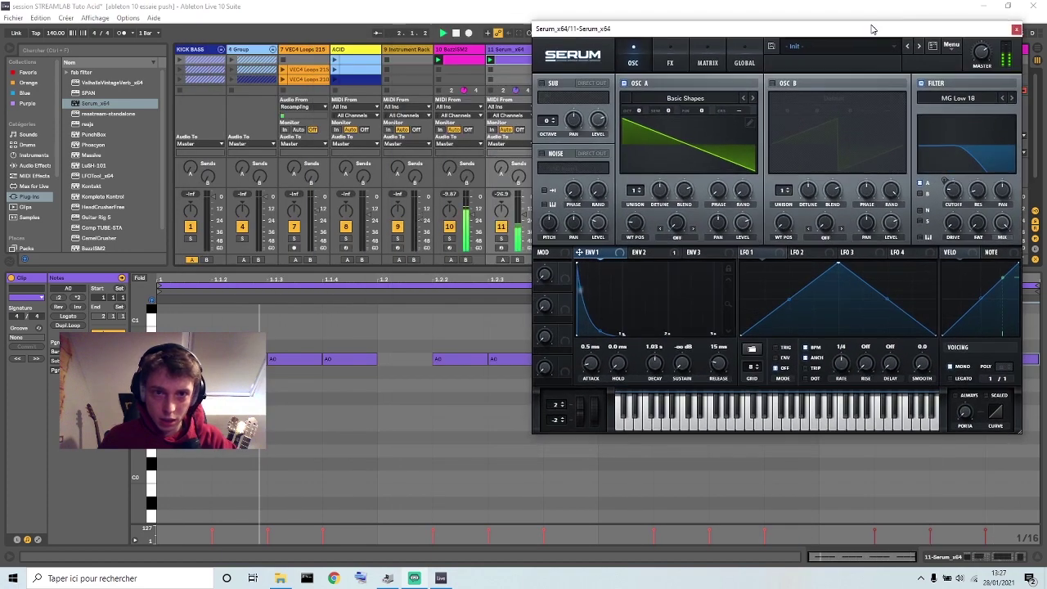
click(672, 62)
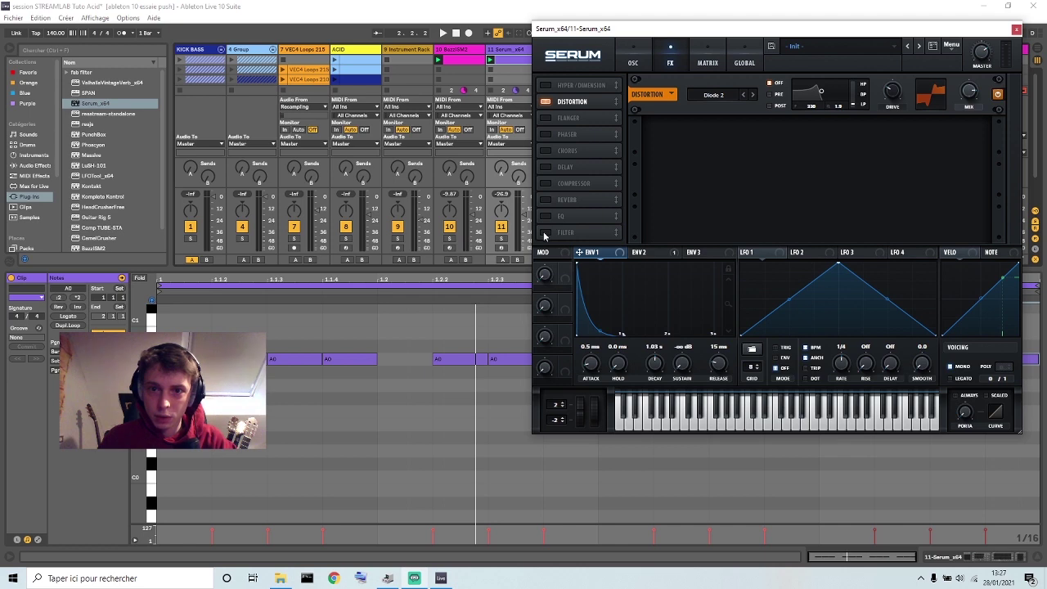
click(546, 233)
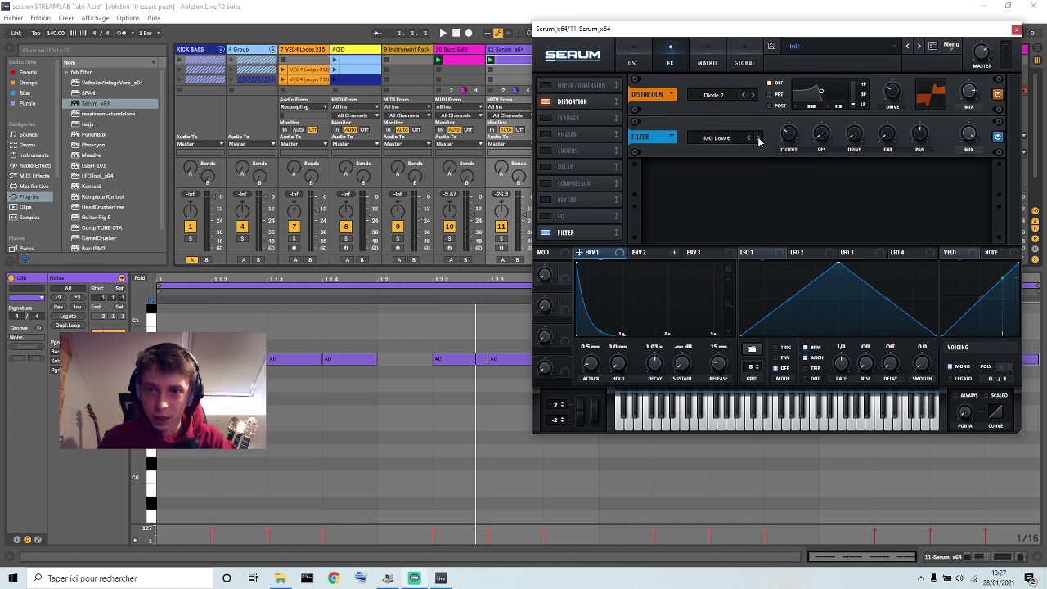
Step: Assign ENV 2 to the effect filter's cutoff, lower the cutoff to about 34 Hz, and adjust the modulation depth during playback
click(652, 257)
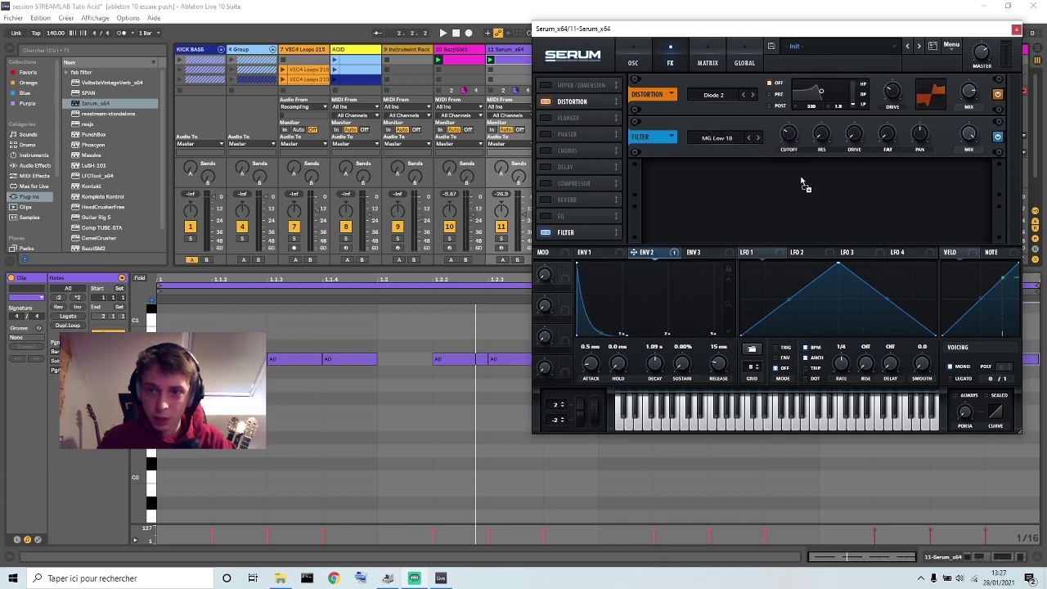
mouse_move(791, 145)
key(space)
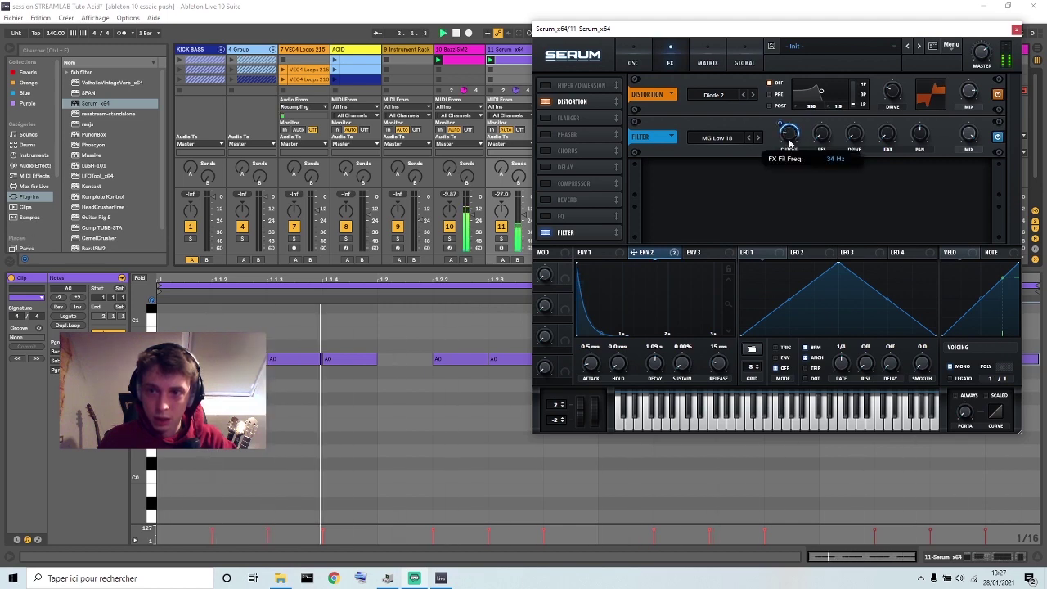
mouse_move(780, 123)
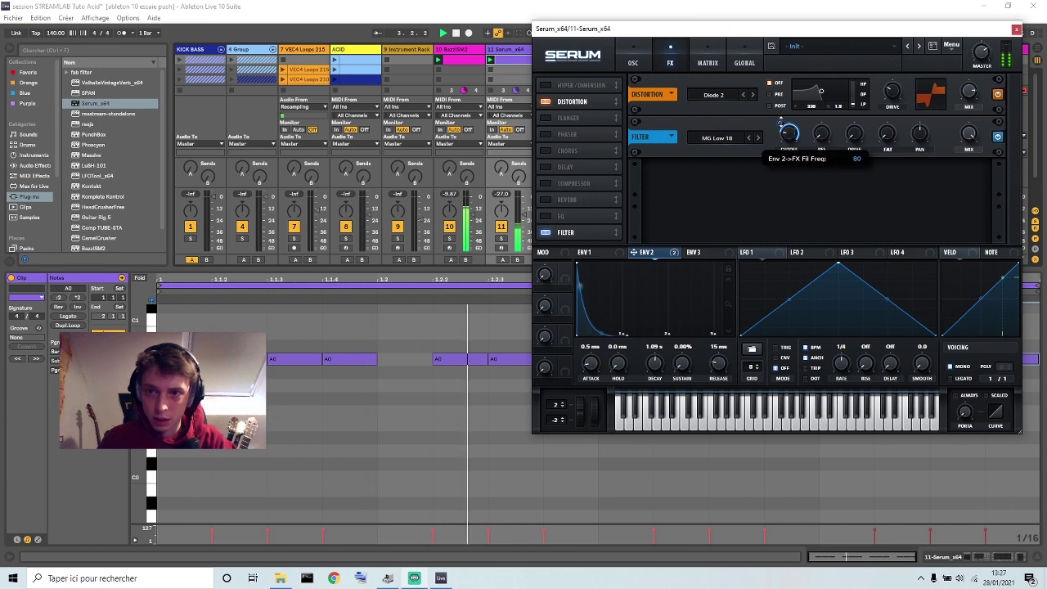
drag(781, 123, 781, 134)
key(space)
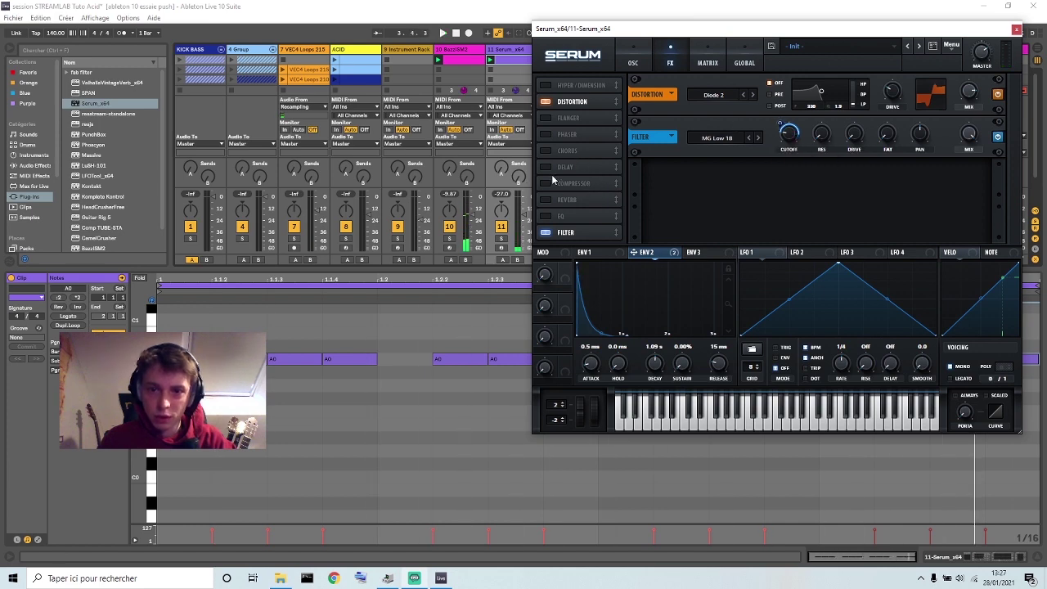
Step: Enable Serum's compressor in multiband mode, adjust its threshold, and set the master volume to 80%
click(546, 184)
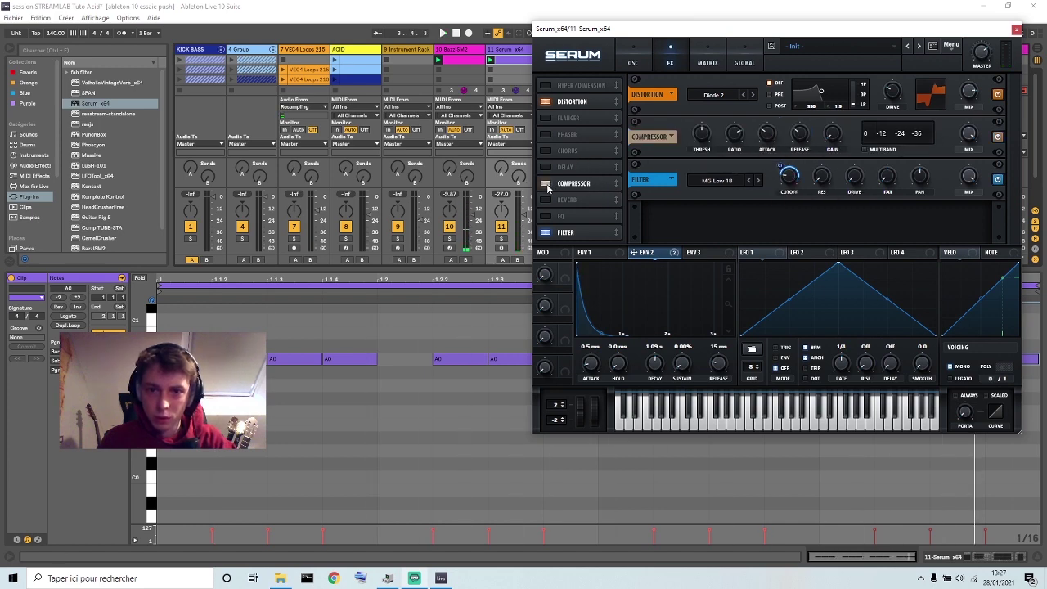
click(863, 150)
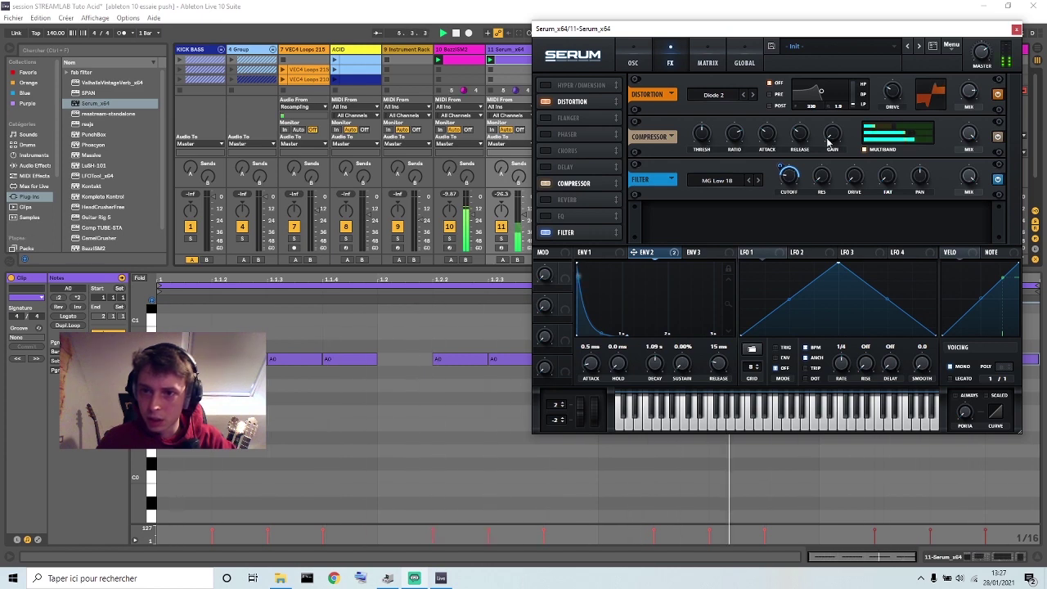
mouse_move(701, 145)
drag(702, 145, 773, 176)
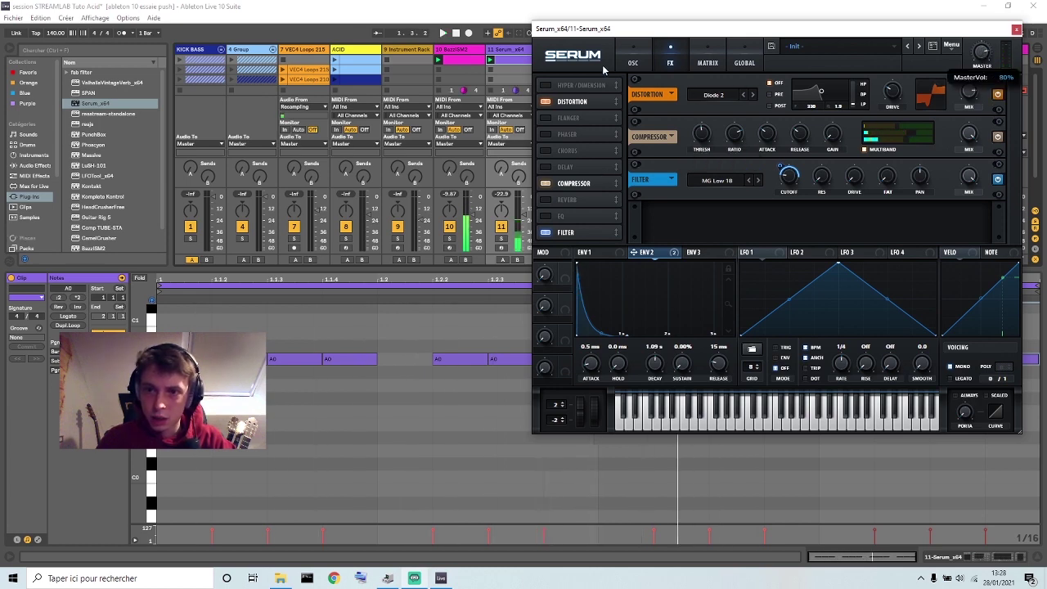
click(632, 53)
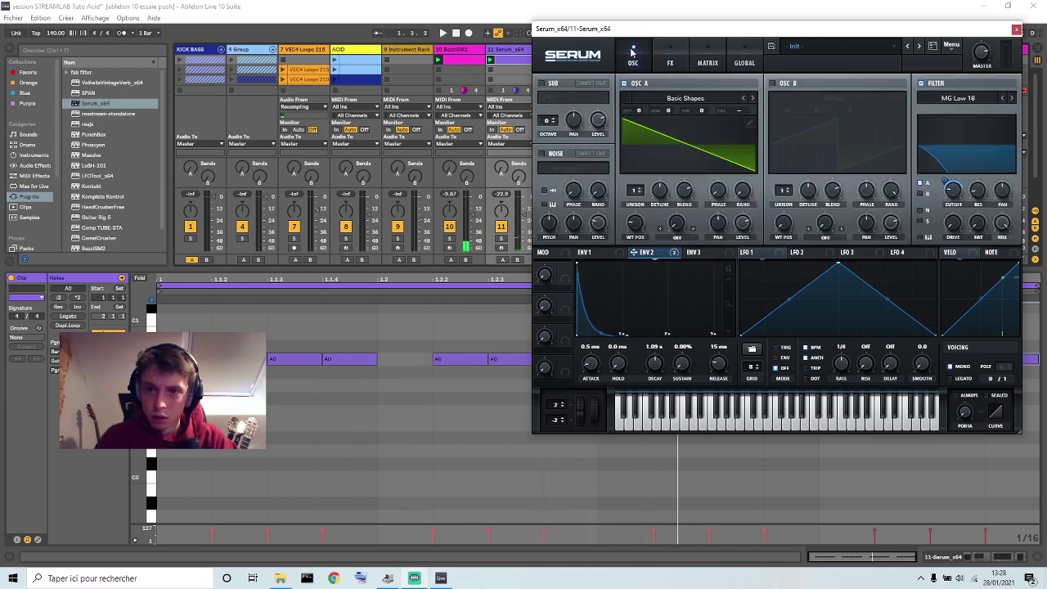
Step: Examine the device chains of the KICK and BASS tracks inside the KICK BASS group, and return to the Serum track
click(203, 52)
click(221, 51)
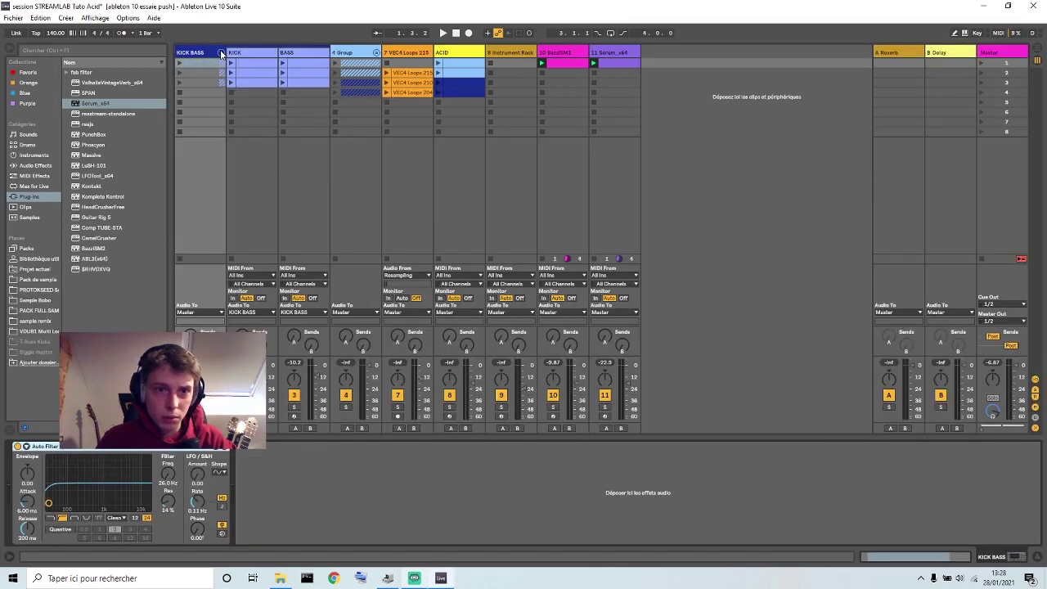
click(246, 53)
click(297, 55)
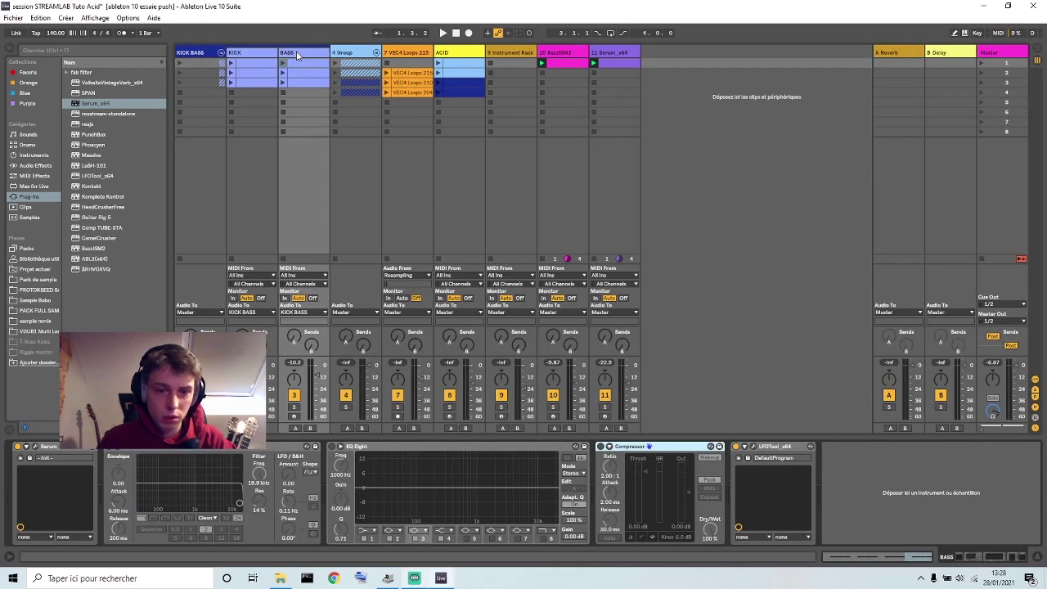
click(222, 52)
click(508, 56)
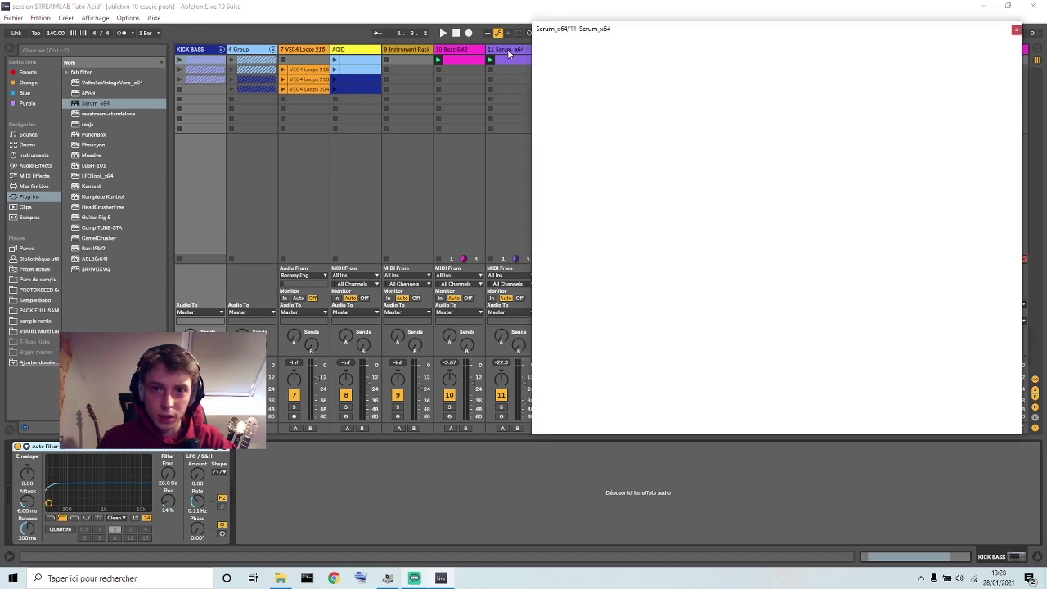
Step: Fine-tune the band levels of Serum's multiband compressor effect during playback, review the oscillator page, and close the synth window
drag(903, 32, 639, 54)
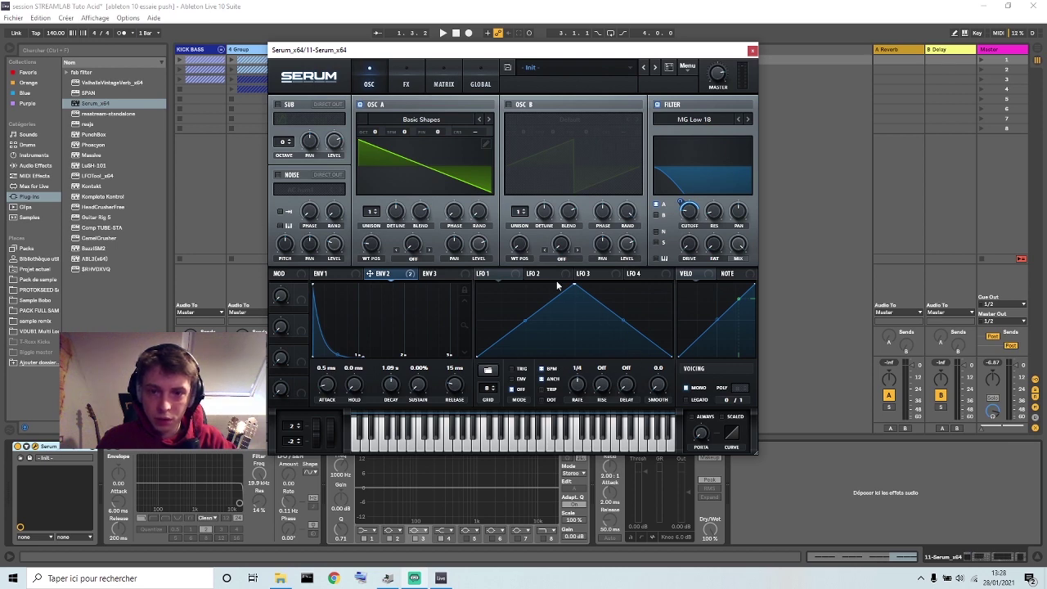
drag(673, 52, 775, 132)
key(space)
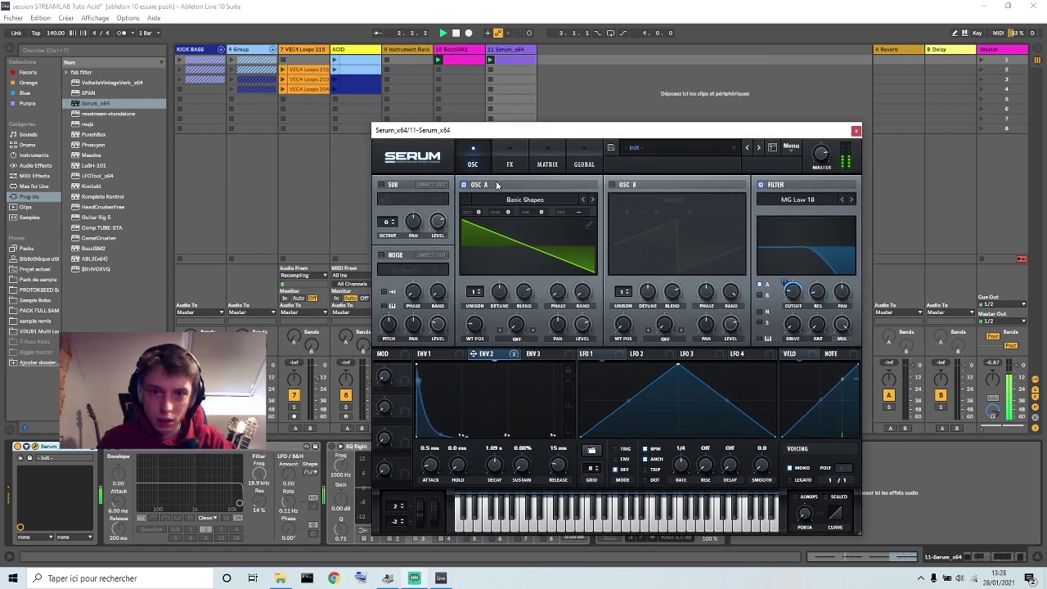
click(505, 164)
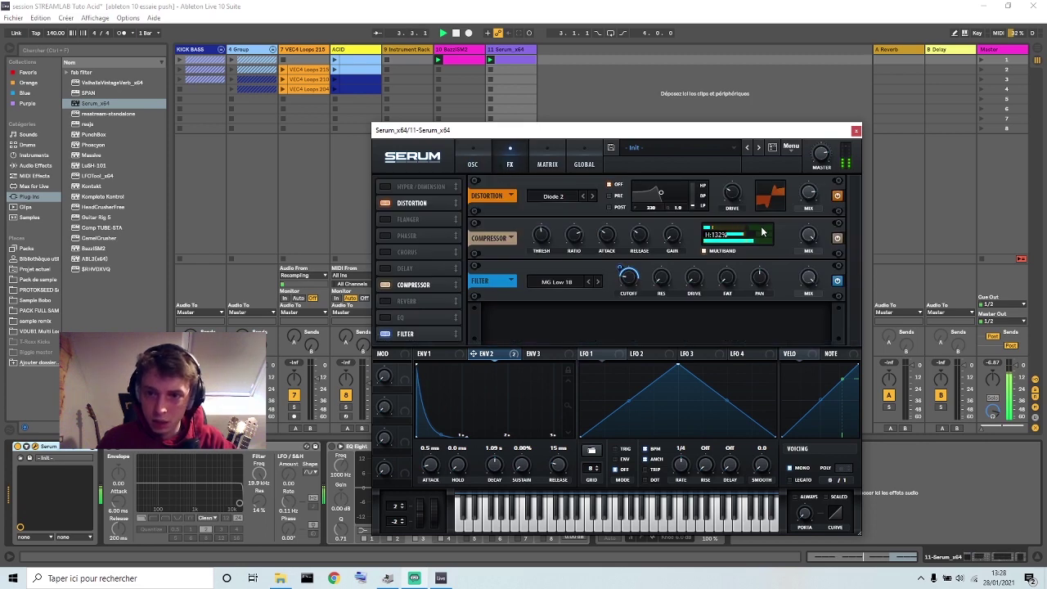
drag(755, 230, 742, 234)
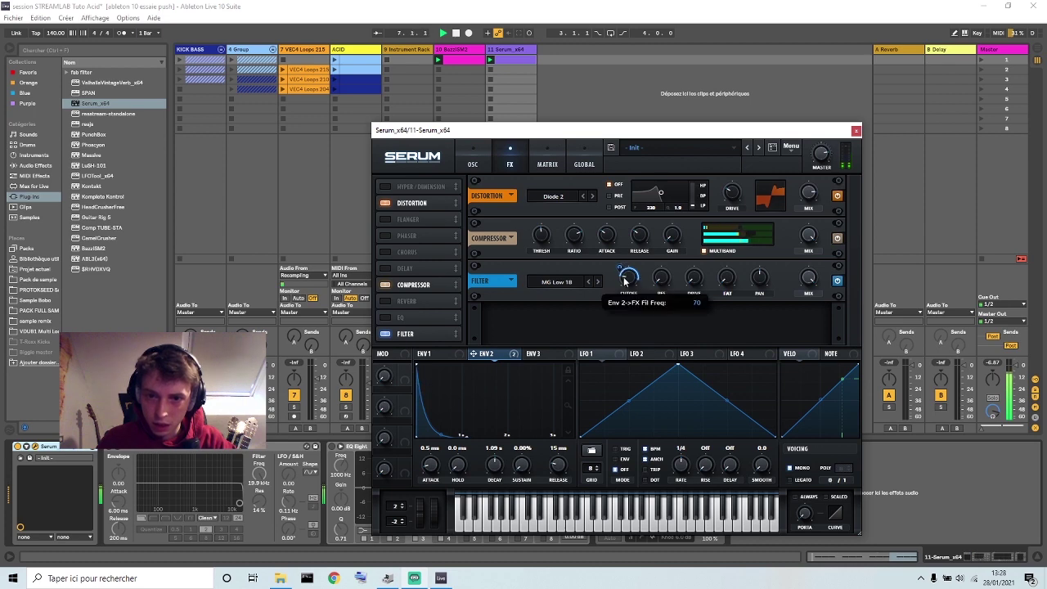
click(473, 163)
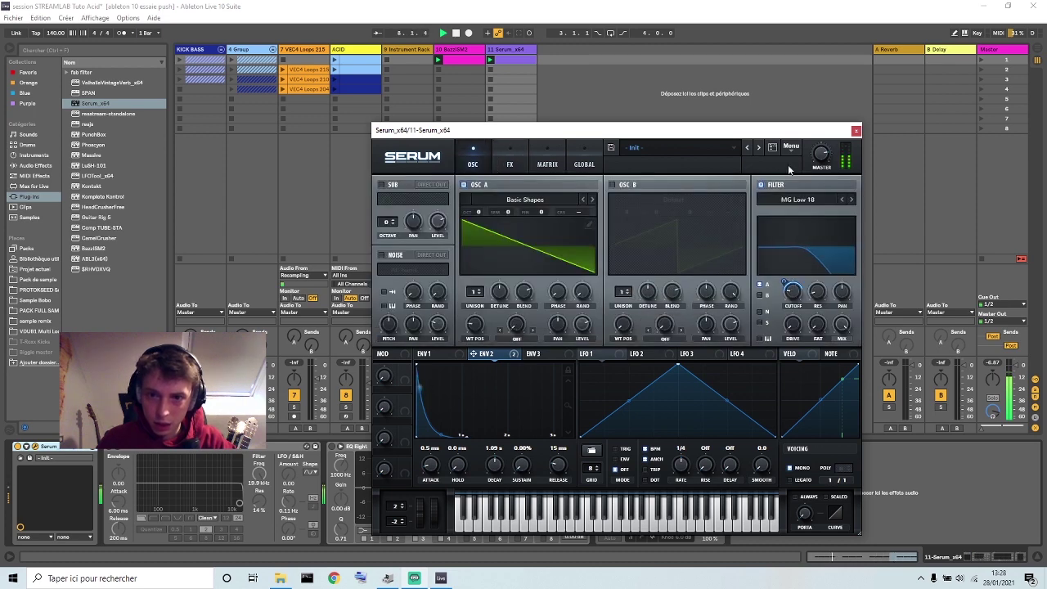
click(855, 131)
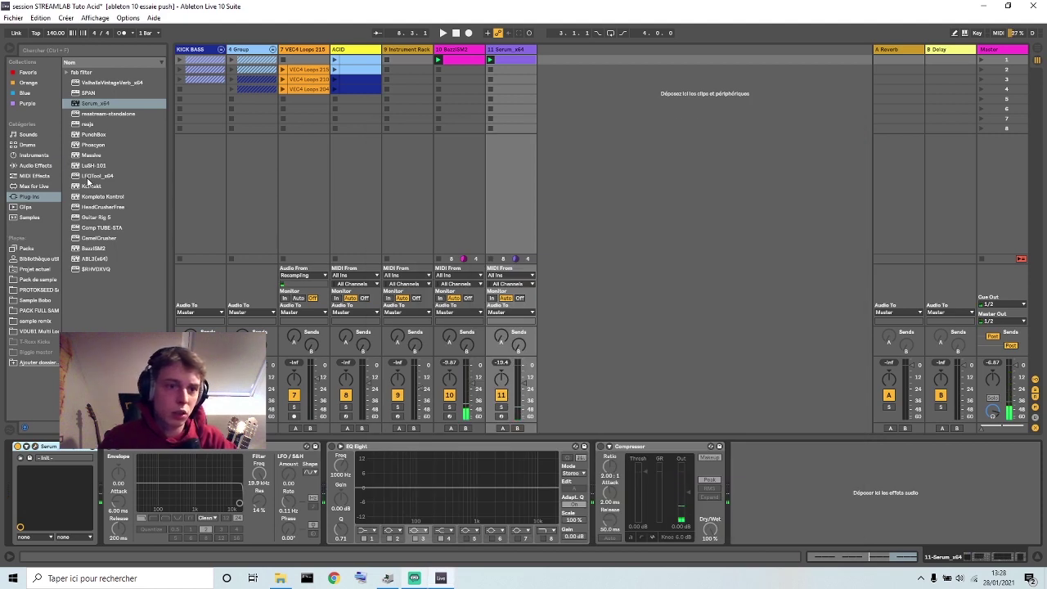
Step: Add LFOTool to the end of the Serum track's device chain and lower the start of its volume curve to near the bottom
click(89, 176)
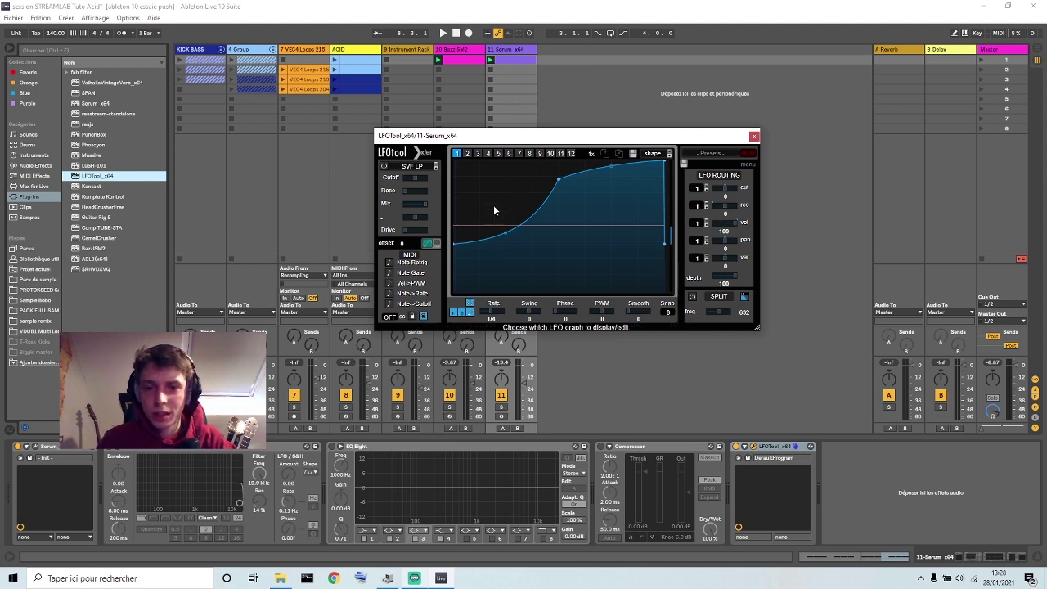
key(space)
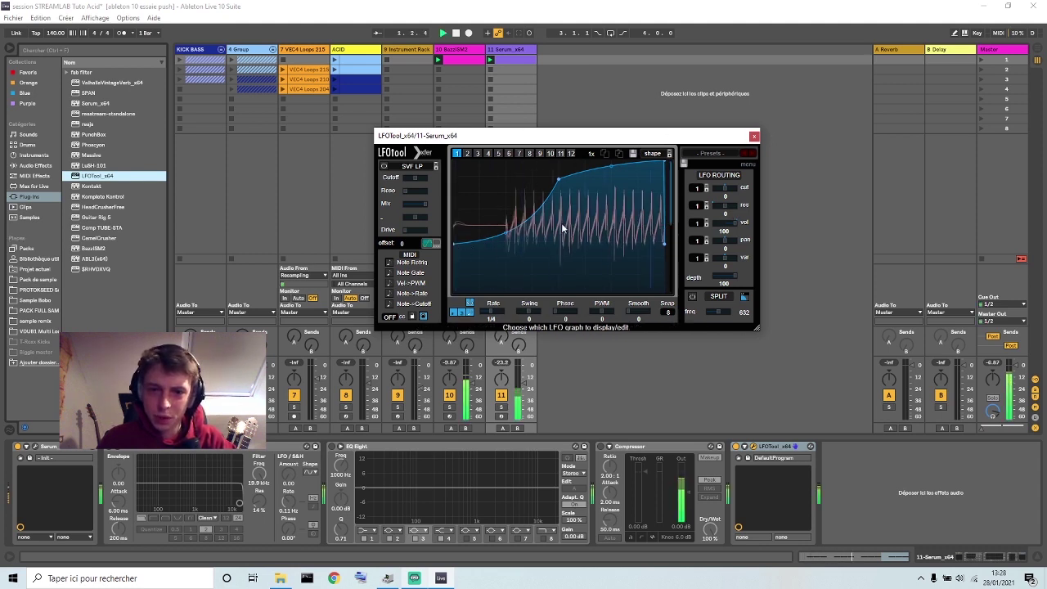
drag(458, 251, 456, 287)
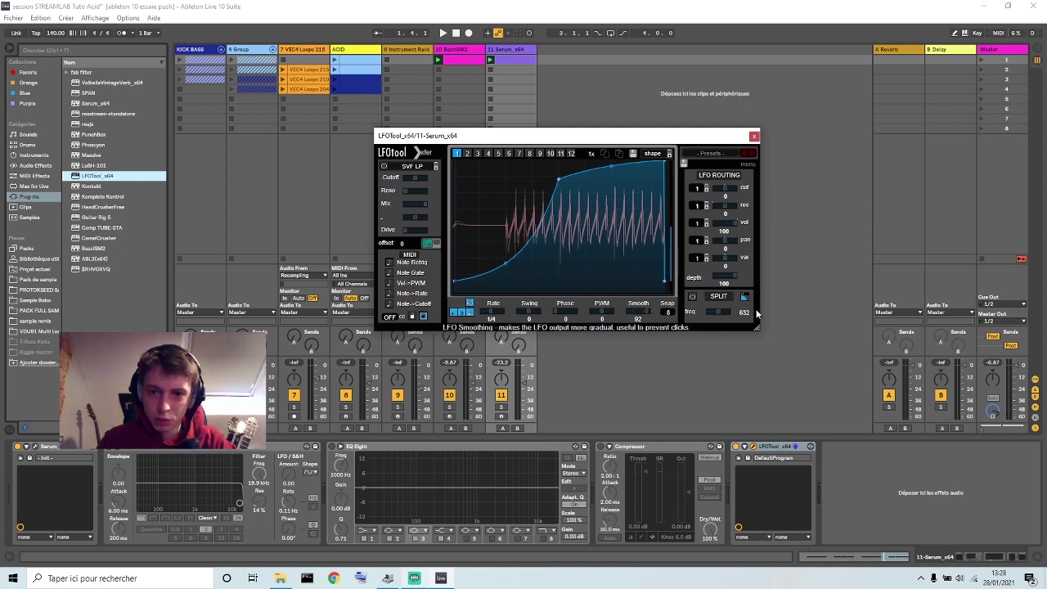
Step: Set LFOTool's smoothing to 39, raise the lower bend of its volume curve slightly, and close the plug-in window
drag(646, 311, 640, 310)
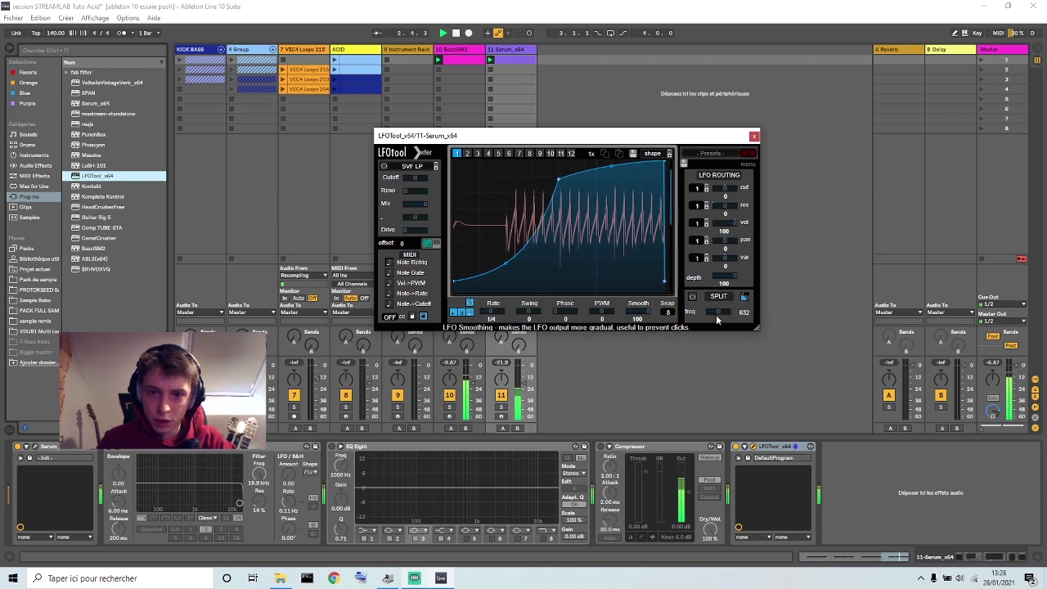
drag(652, 313, 656, 315)
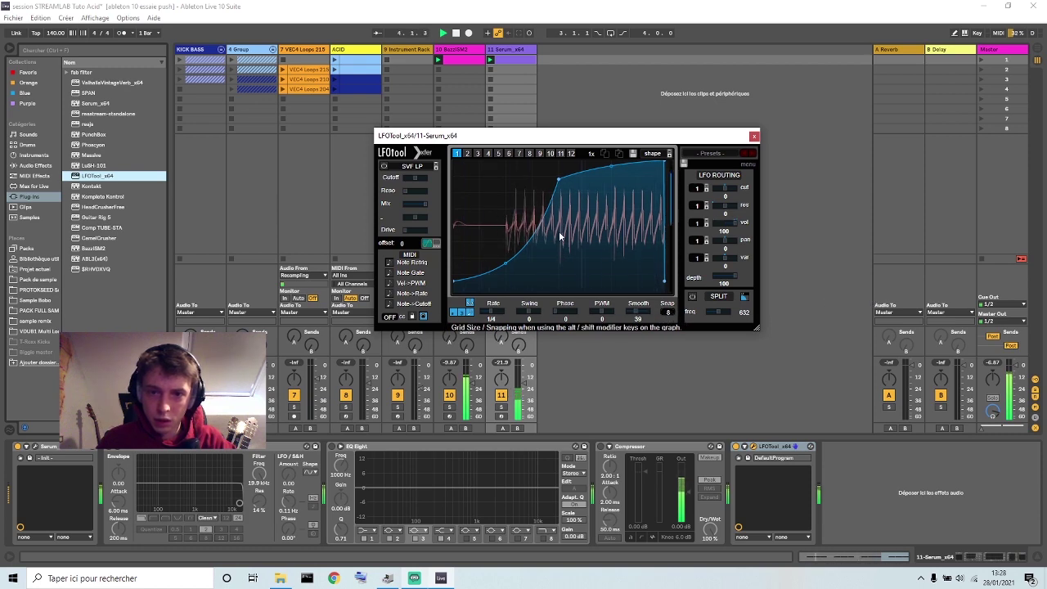
mouse_move(506, 264)
mouse_down()
mouse_move(503, 242)
mouse_move(517, 270)
mouse_move(507, 250)
mouse_up()
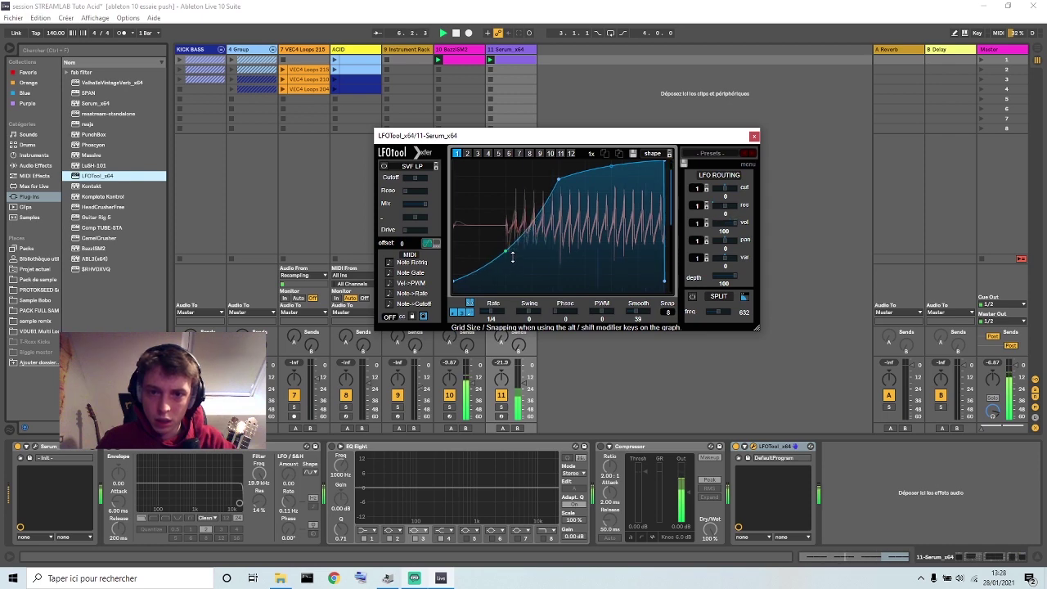
click(754, 137)
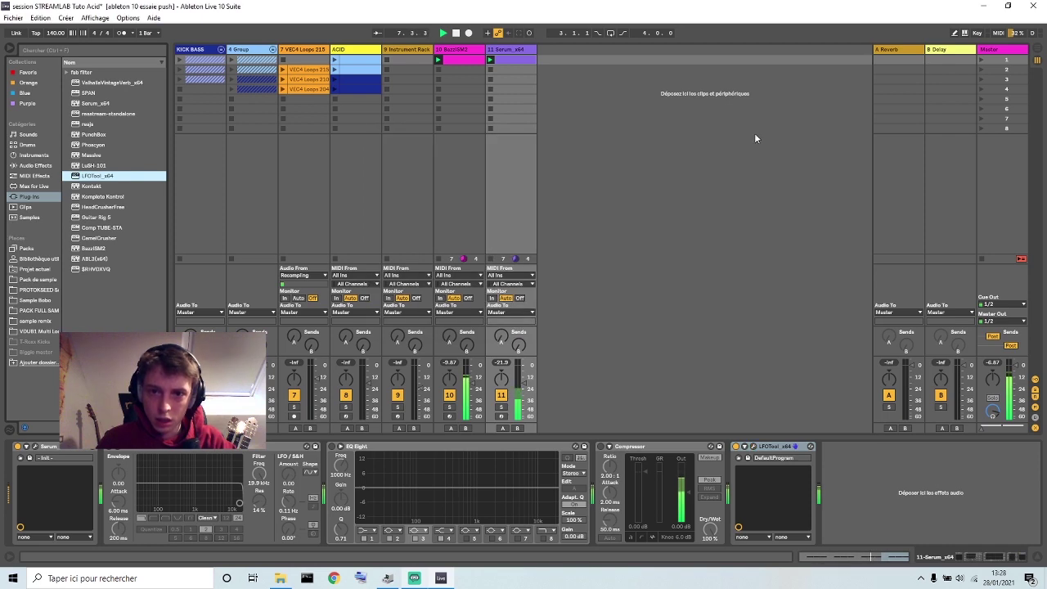
Step: Duplicate the BazzISM2 clip into the second scene and copy the Serum clip into the second slot of its own track
click(462, 62)
key(ctrl+d)
click(512, 60)
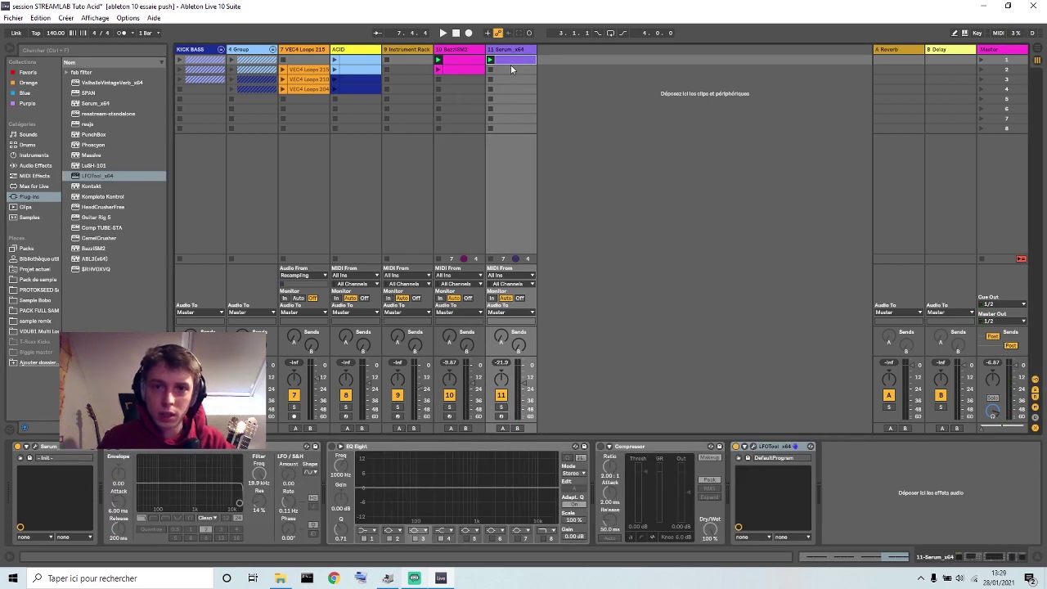
double_click(511, 67)
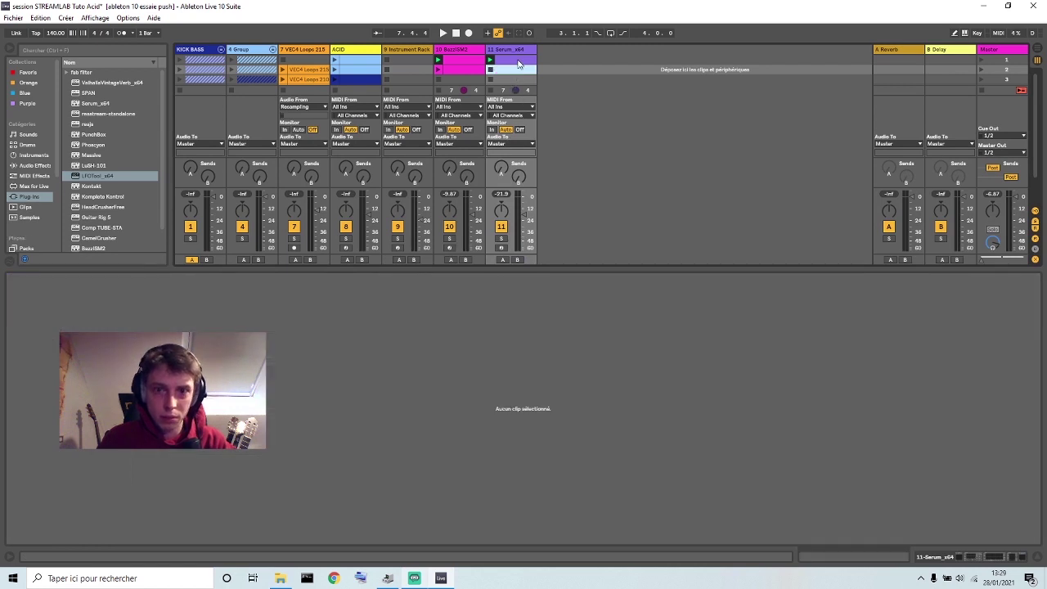
key(ctrl+v)
Step: In the copied Serum clip, replace the first beat's notes with one A0 note from 1.1.3 to 1.2 and delete all following notes
double_click(297, 361)
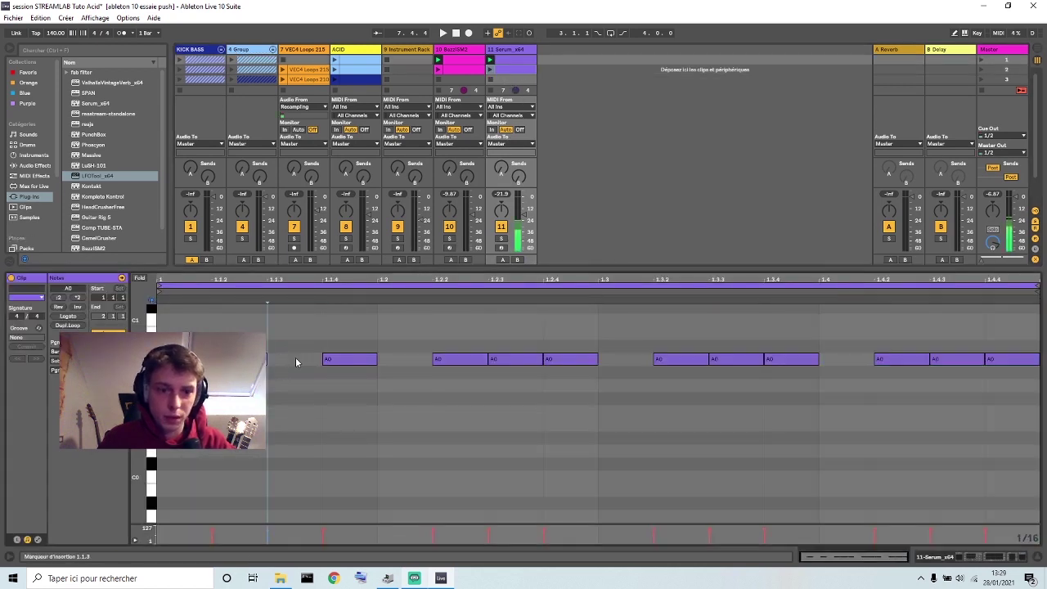
double_click(353, 361)
double_click(243, 360)
double_click(306, 370)
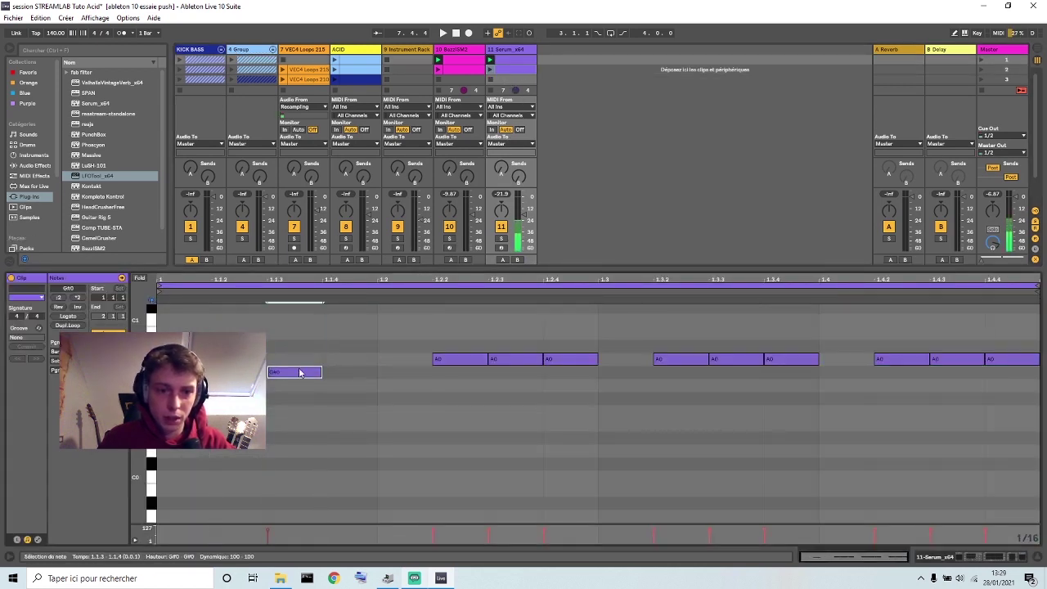
drag(300, 373, 377, 358)
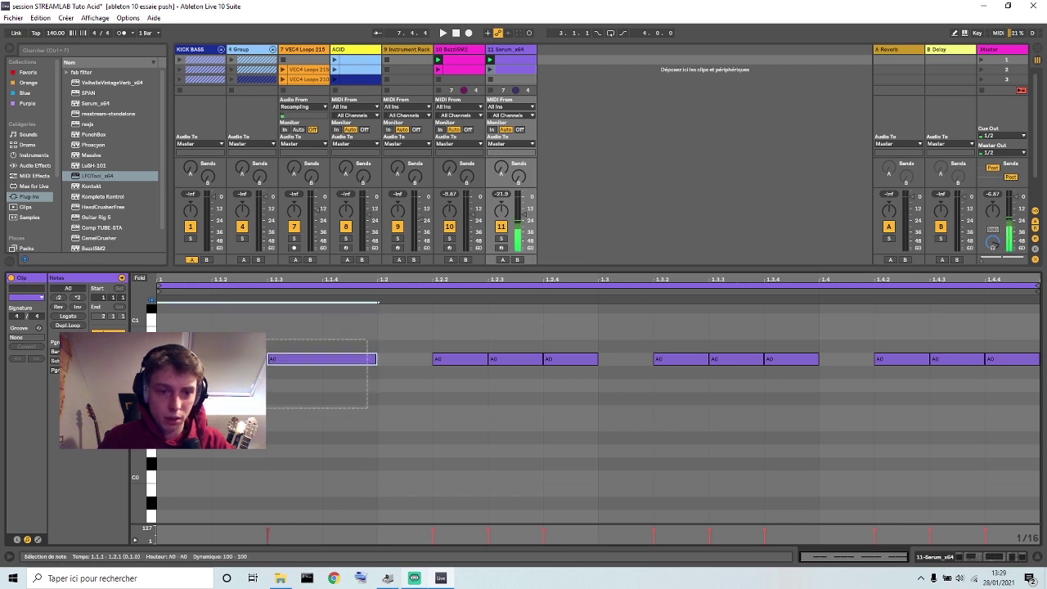
drag(451, 346, 1043, 443)
key(Delete)
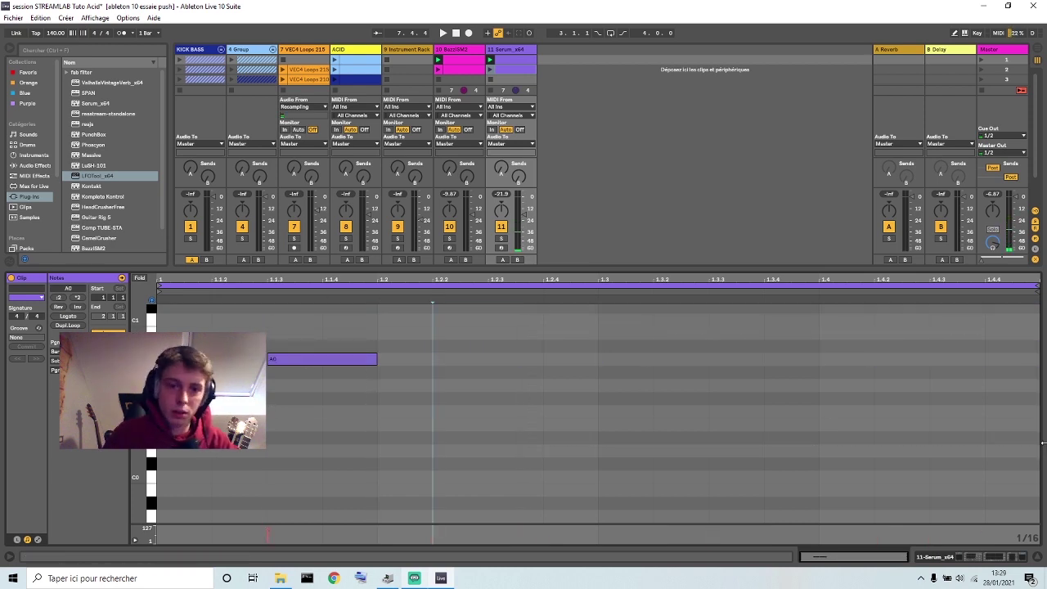
Step: Duplicate the first beat with its A0 note three times to fill the bar with an offbeat pattern
key(ctrl+a)
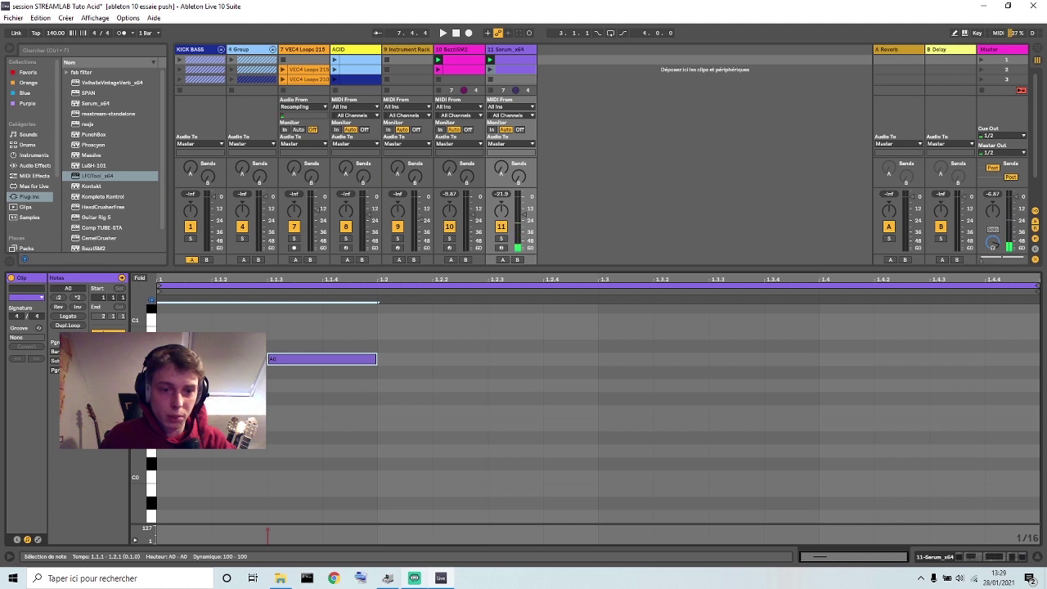
drag(380, 334, 244, 422)
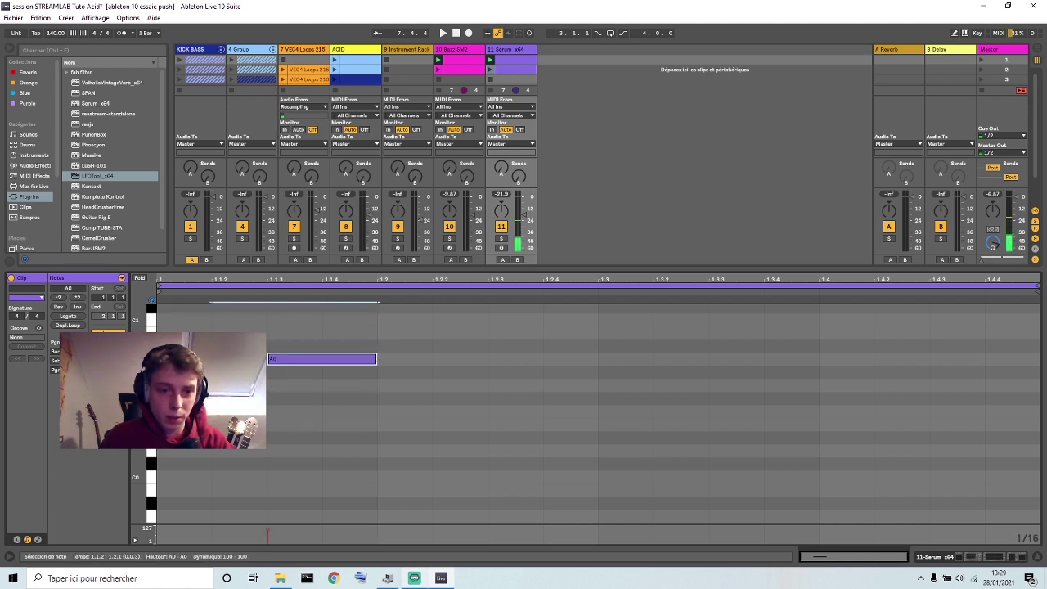
double_click(239, 409)
double_click(239, 409)
drag(353, 333, 233, 411)
key(ctrl+d)
key(ctrl+d)
key(ctrl+d)
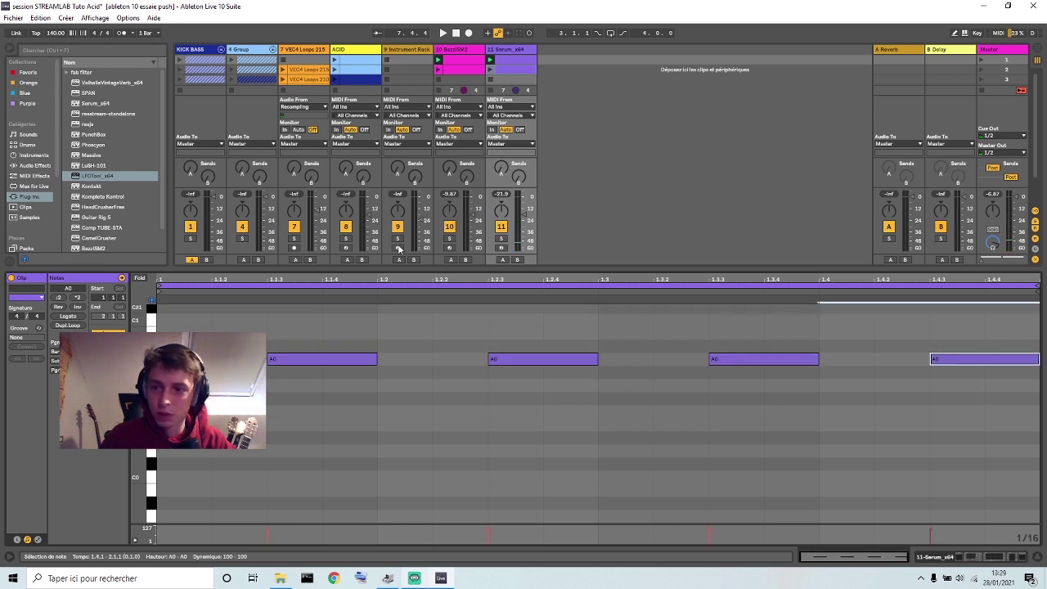
Step: Bypass LFOTool, activate the Serum track's Compressor, set its sidechain input to 10-BazzISM2, and set the ratio to 2.38:1
click(528, 51)
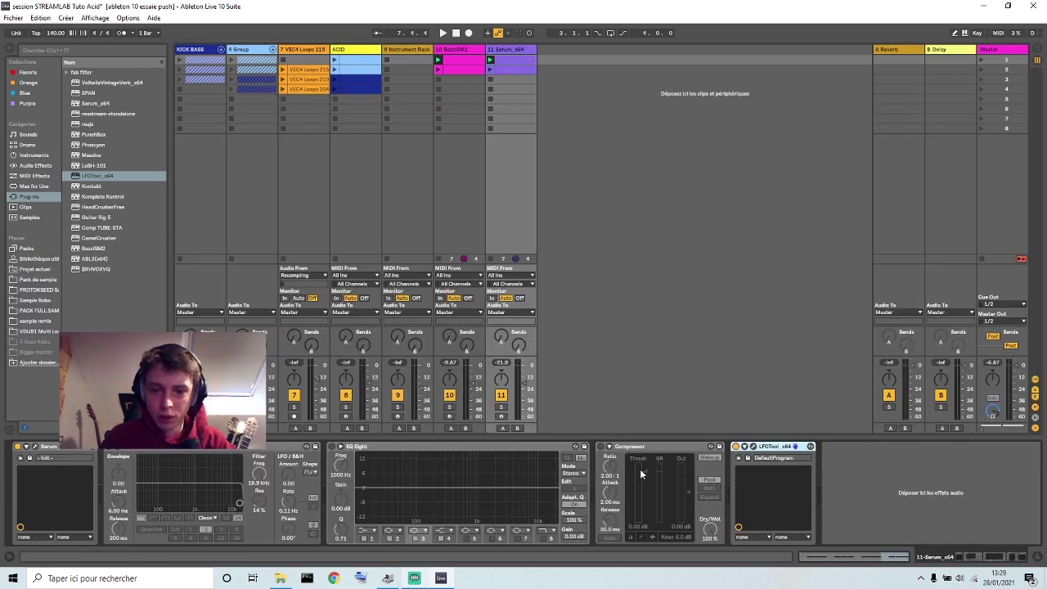
click(736, 447)
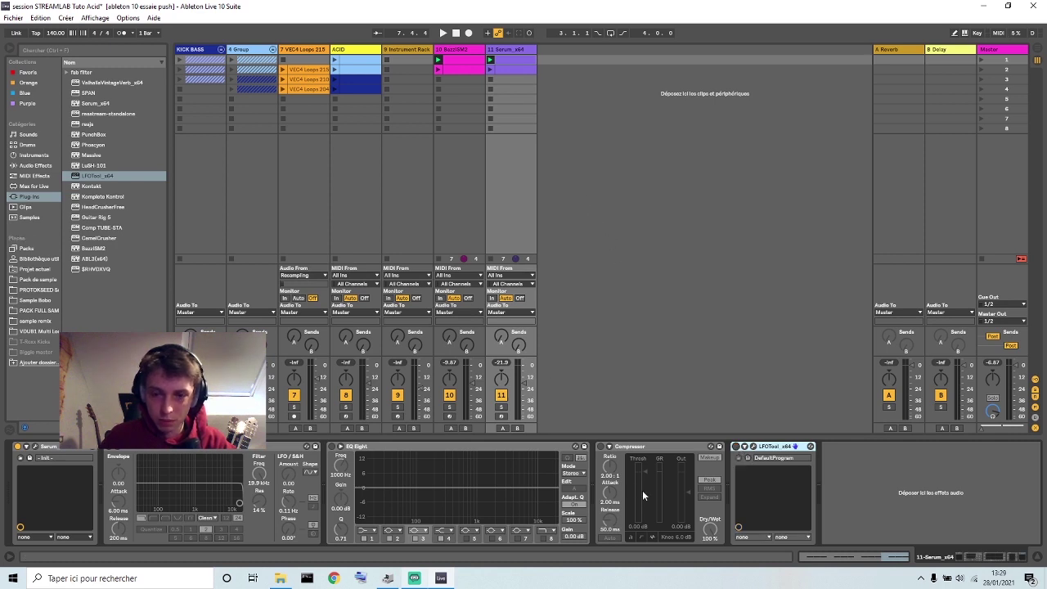
click(600, 447)
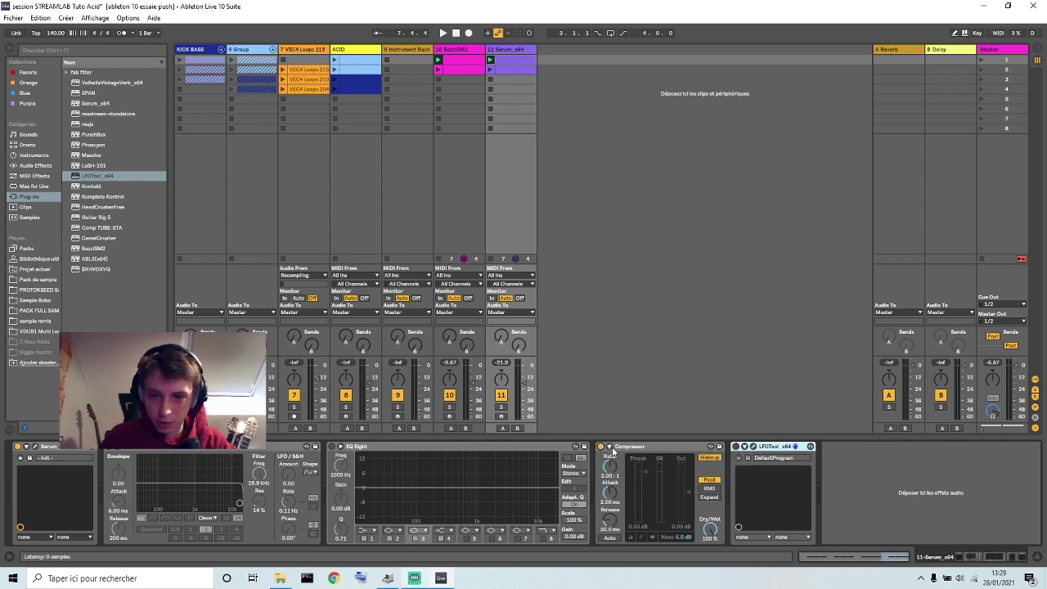
click(609, 447)
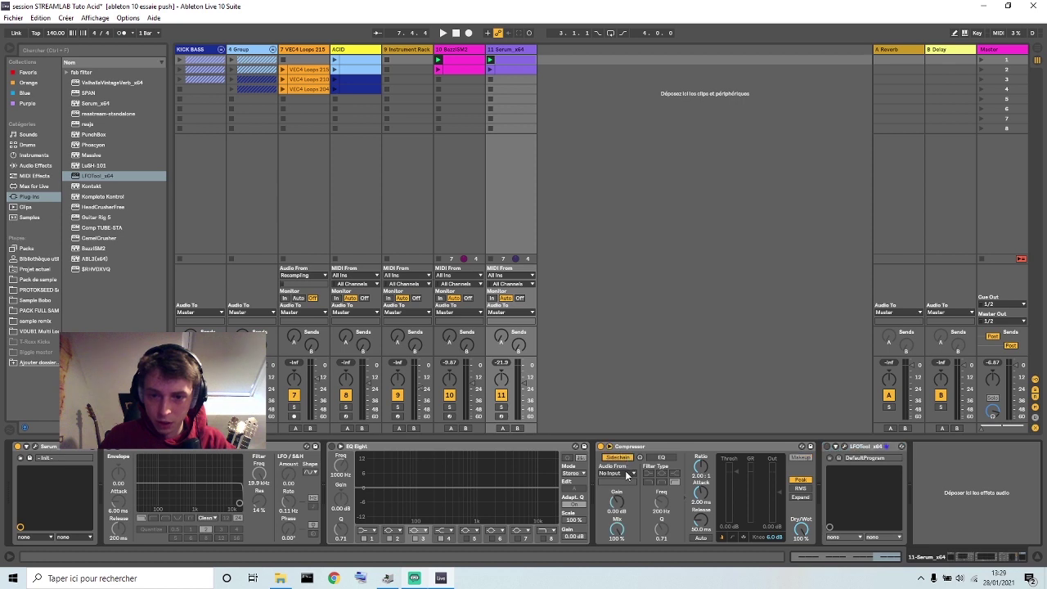
click(627, 472)
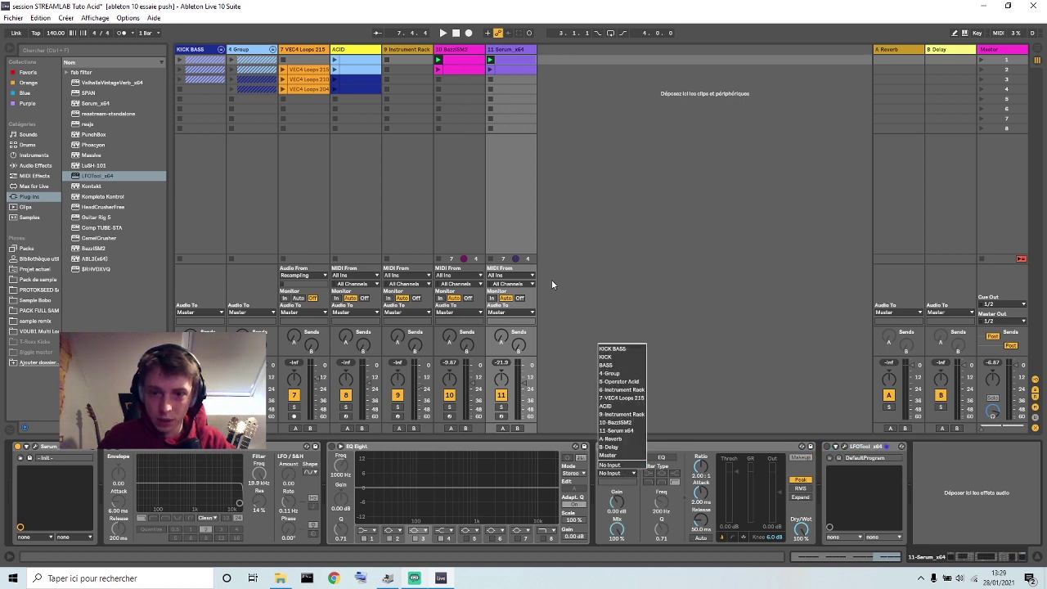
click(630, 422)
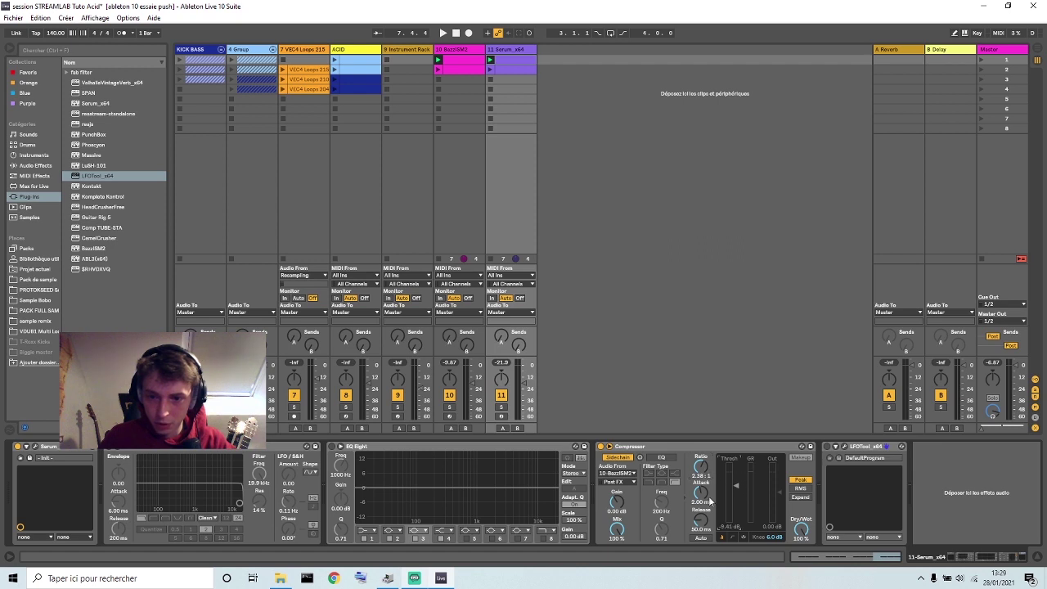
Step: Set the Compressor's threshold to -13.4 dB and attack to 176 ms, compare it on and off during playback, and leave it bypassed
key(space)
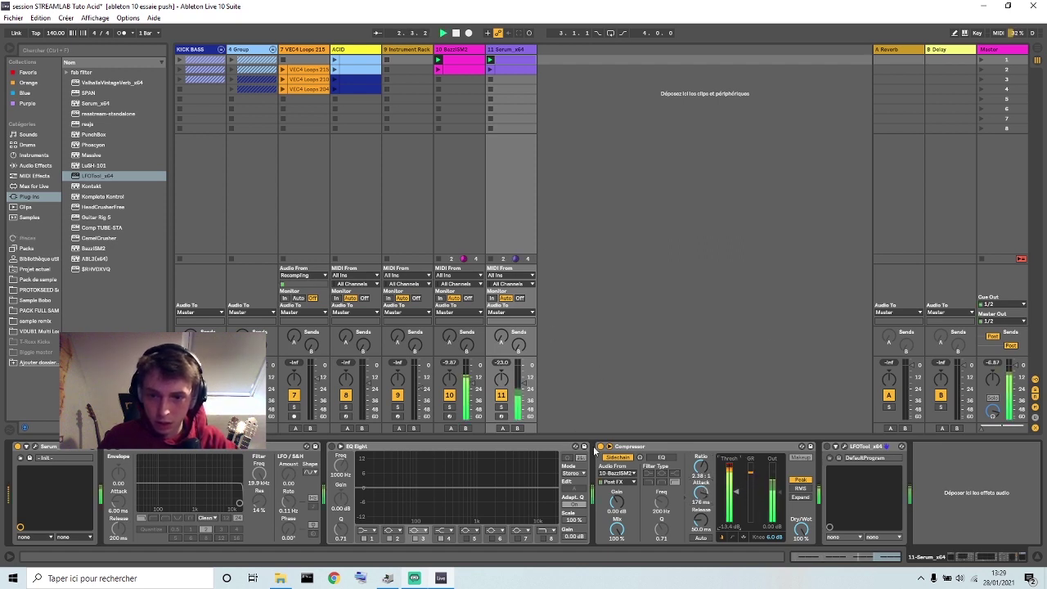
click(601, 447)
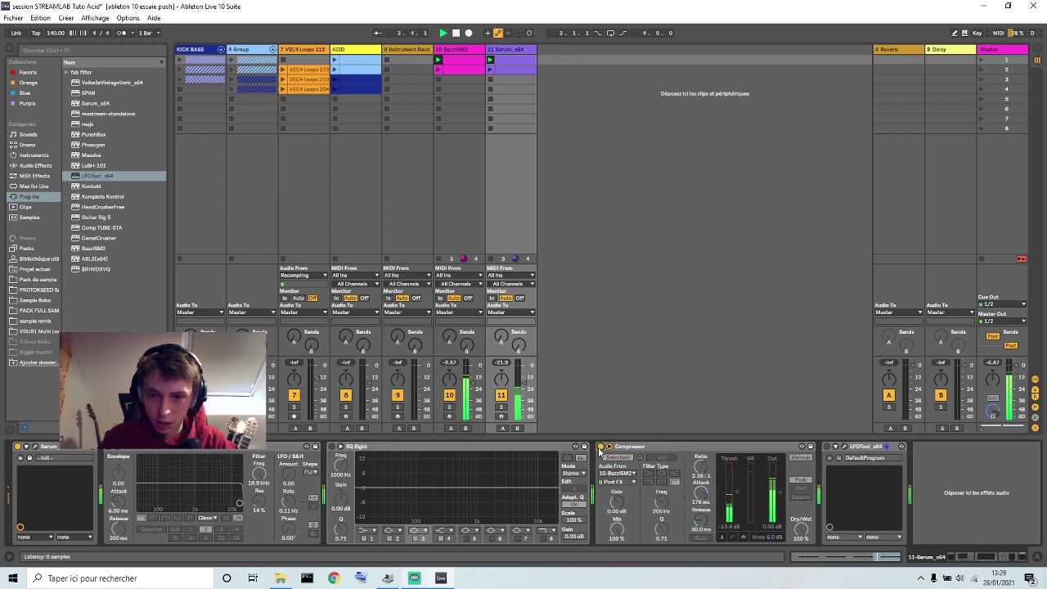
click(601, 447)
click(601, 447)
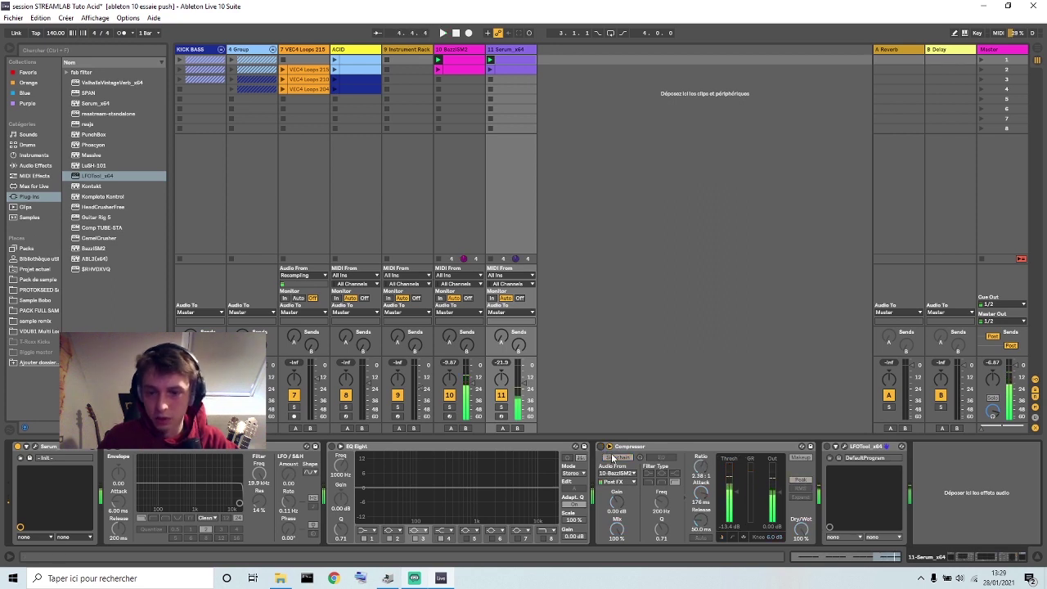
Step: Reactivate LFOTool on the Serum track, raise the lower bend of its volume curve further during playback, and close the plug-in window
click(828, 447)
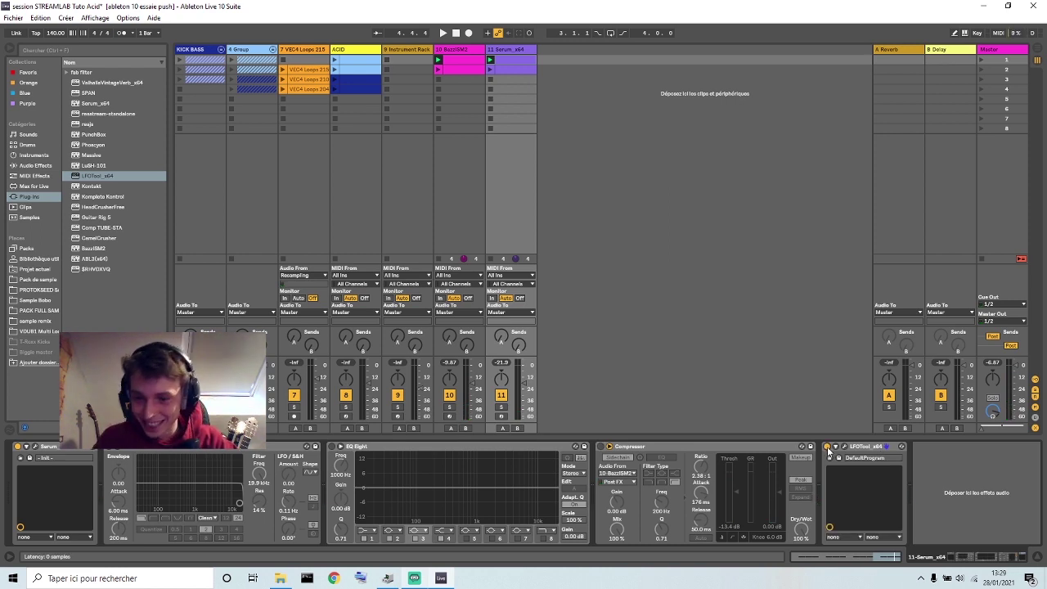
click(844, 447)
key(space)
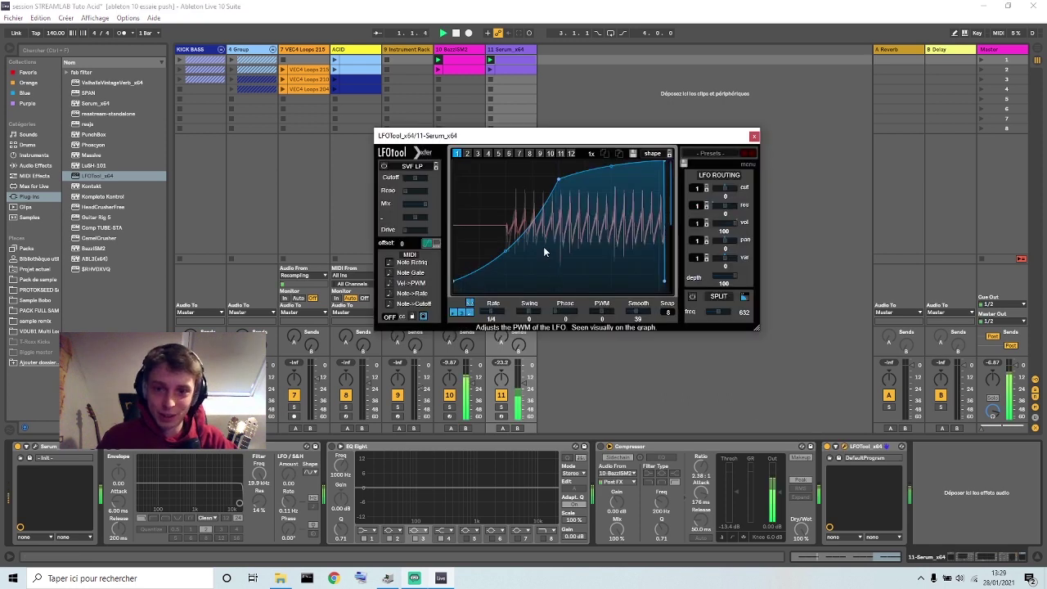
drag(507, 249, 531, 243)
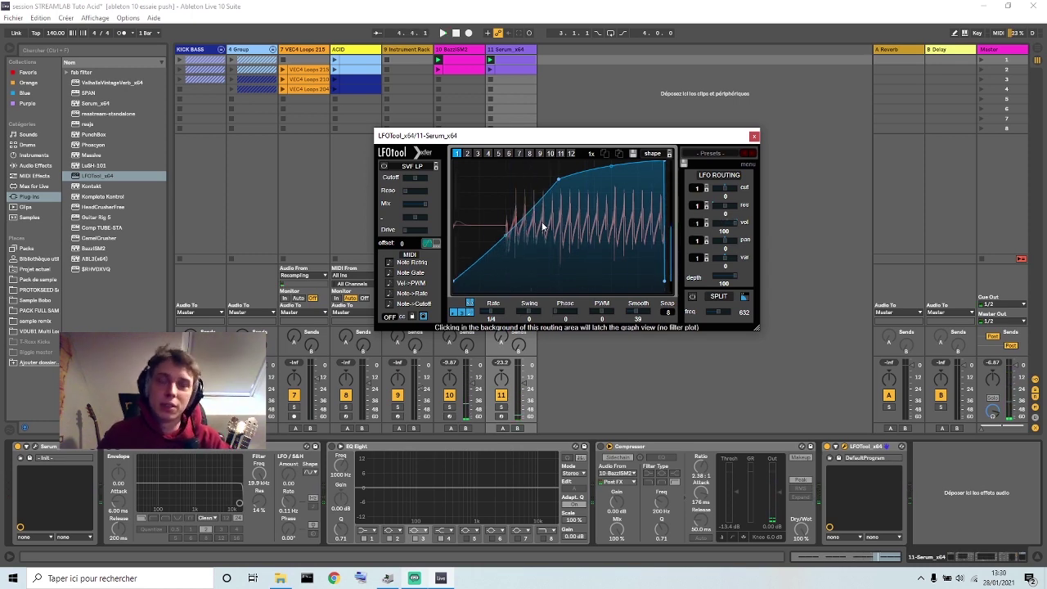
click(754, 136)
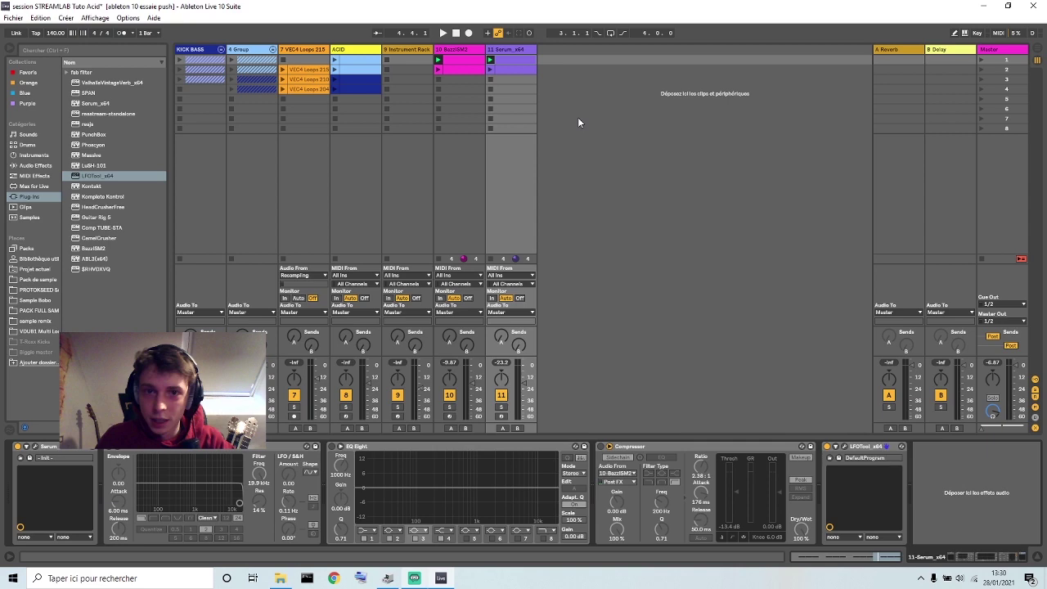
Step: Create an empty MIDI clip in the third slot of the Serum track and switch its grid to 1/16 triplets
click(502, 71)
click(508, 79)
double_click(509, 82)
right_click(377, 432)
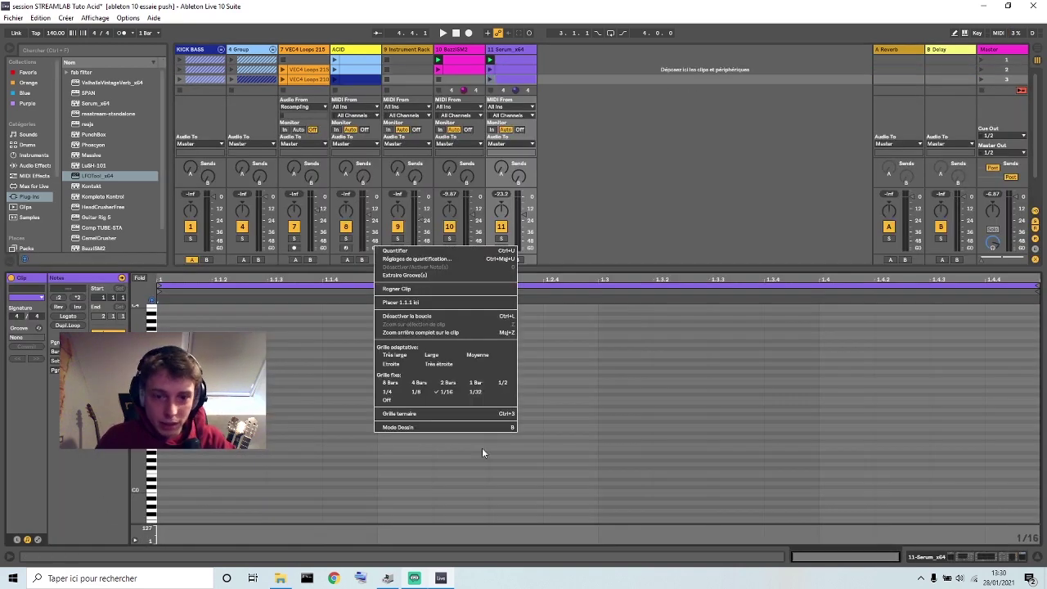
click(446, 414)
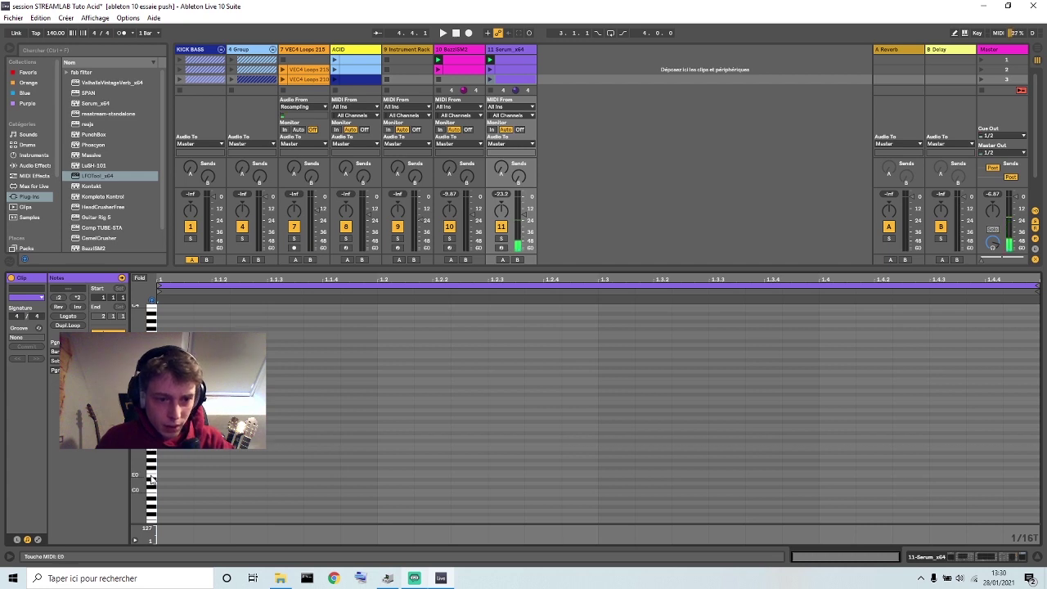
Step: Draw an A0 note lasting a third of a beat, duplicate it to fill the beat, and repeat that beat across the bar
double_click(171, 455)
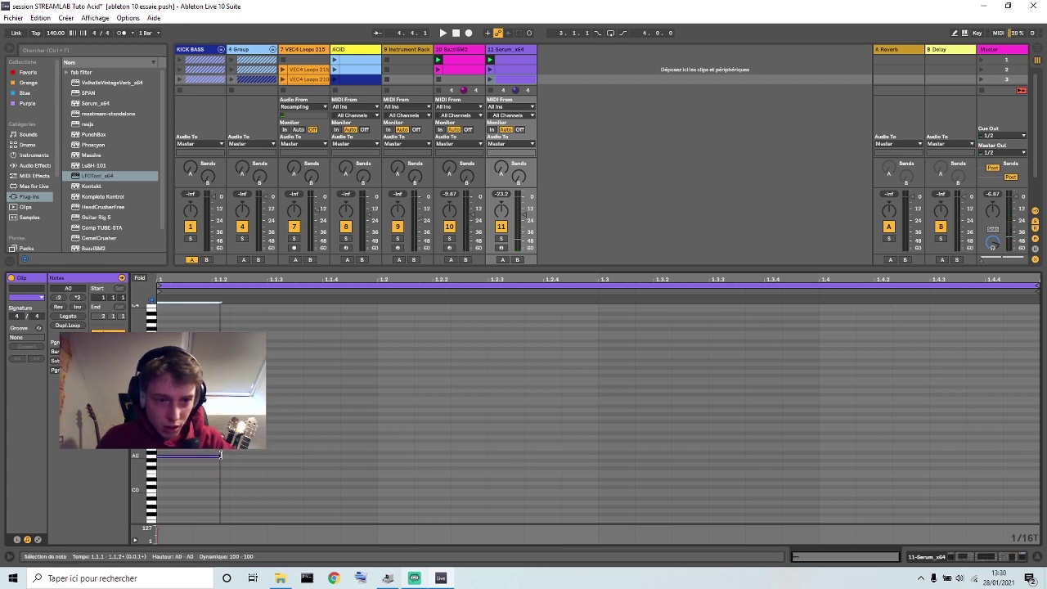
drag(191, 456, 239, 455)
key(ctrl+d)
key(ctrl+d)
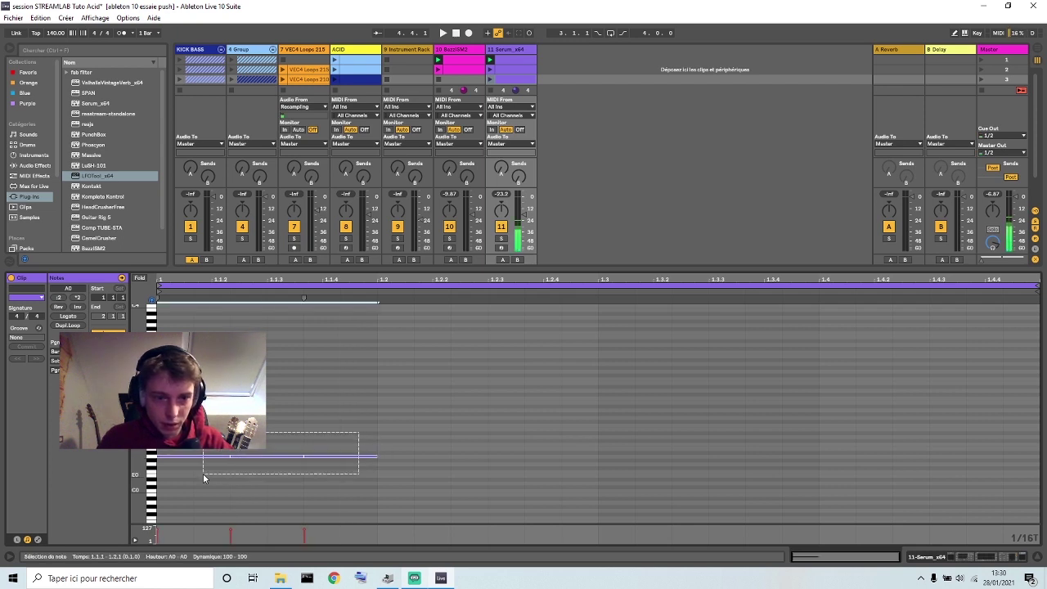
key(ctrl+a)
key(ctrl+d)
key(ctrl+d)
key(ctrl+d)
Step: Group the BazzISM2 and Serum tracks, and play the group's third row with the kick and triplet bass clips
click(462, 79)
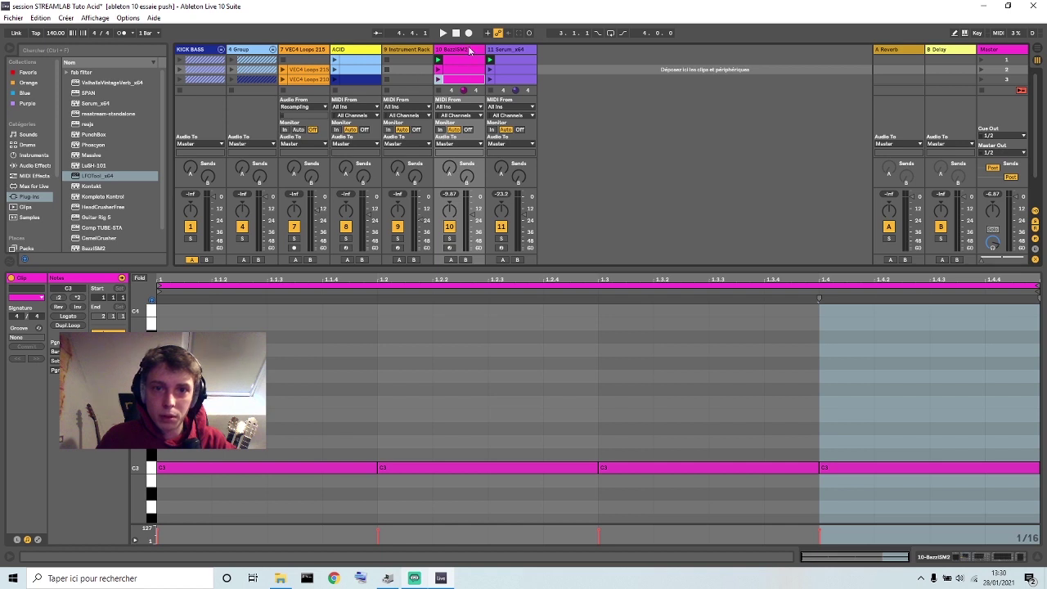
click(471, 50)
click(521, 52)
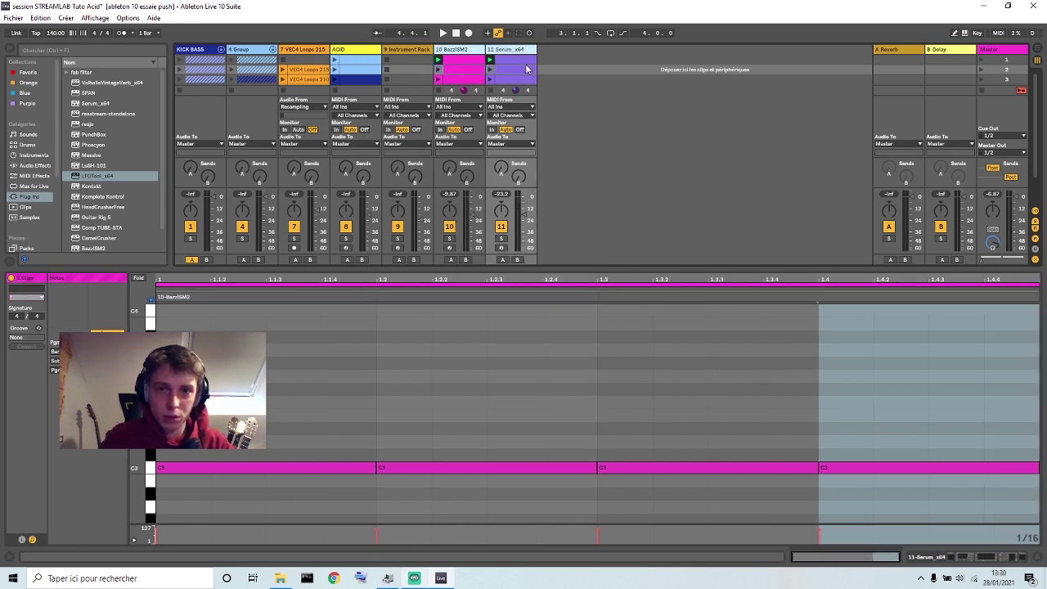
key(ctrl+g)
click(470, 53)
key(space)
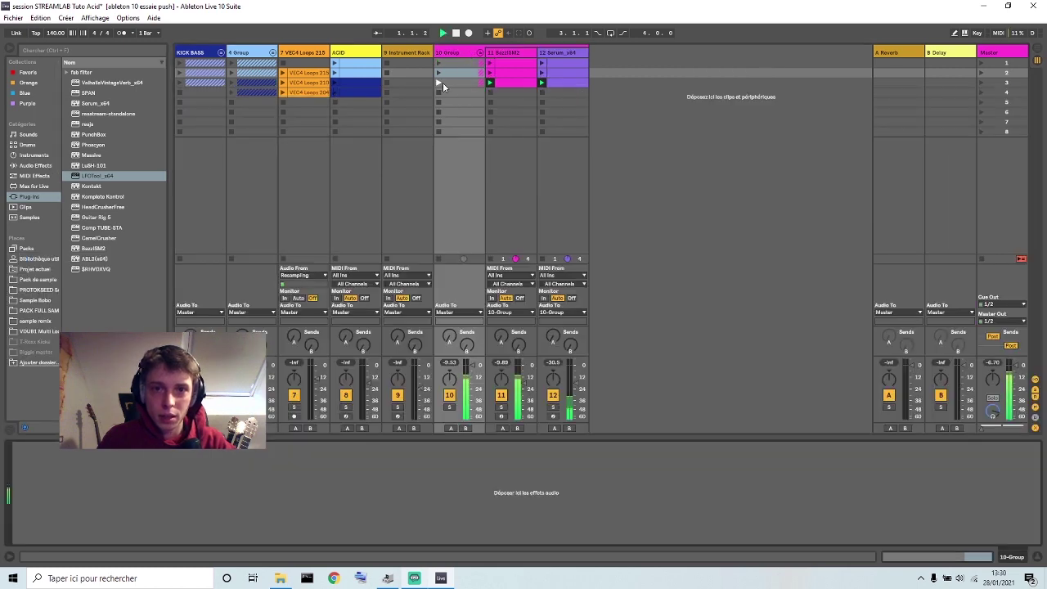
Step: Set the Serum track volume to -13.0 dB, and launch the group's second row and then its first row
click(566, 52)
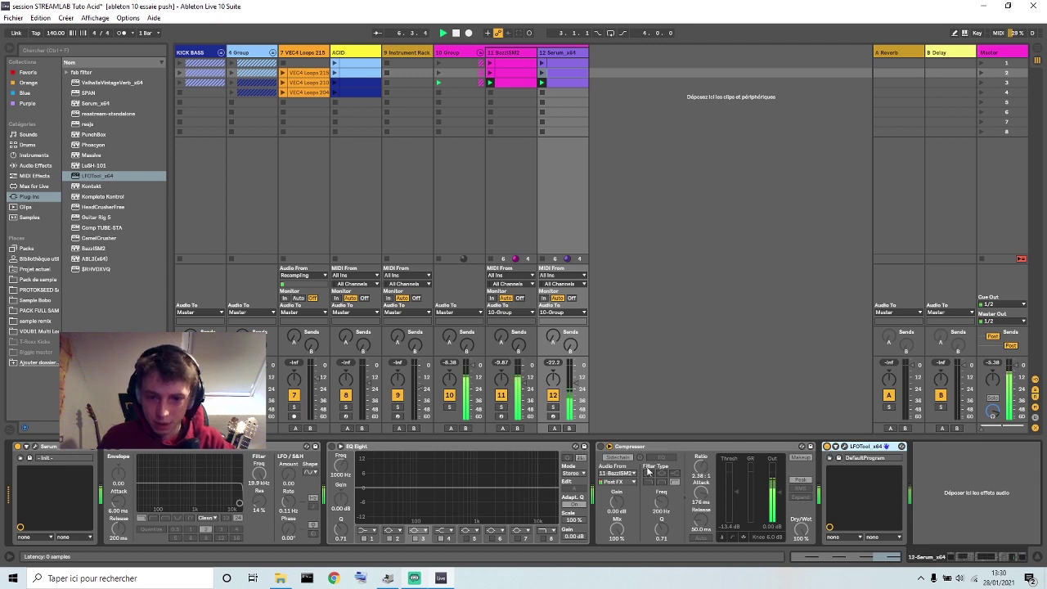
drag(580, 386, 580, 385)
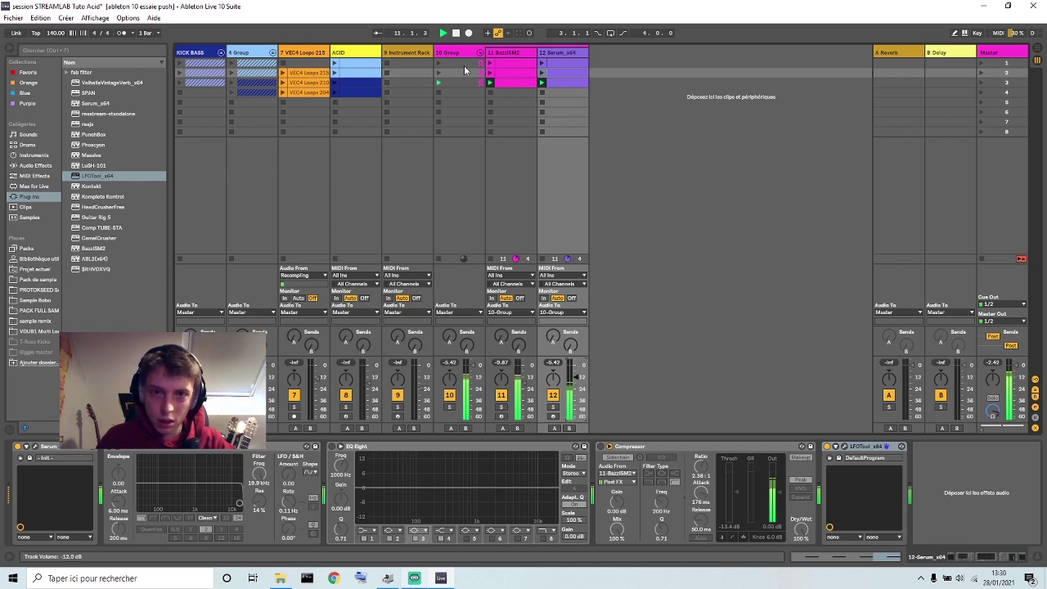
click(438, 64)
click(437, 72)
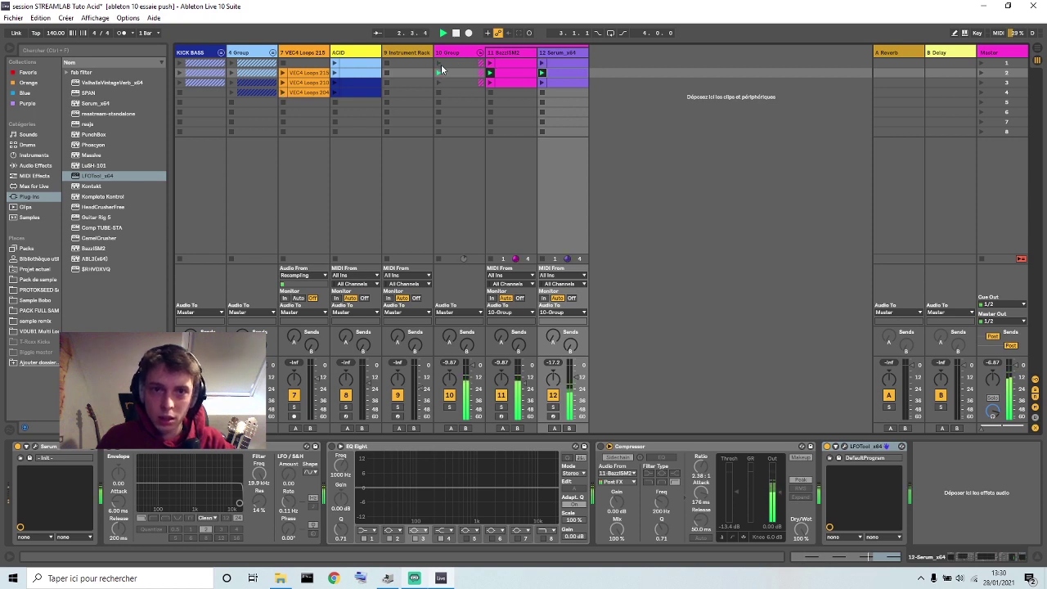
click(441, 63)
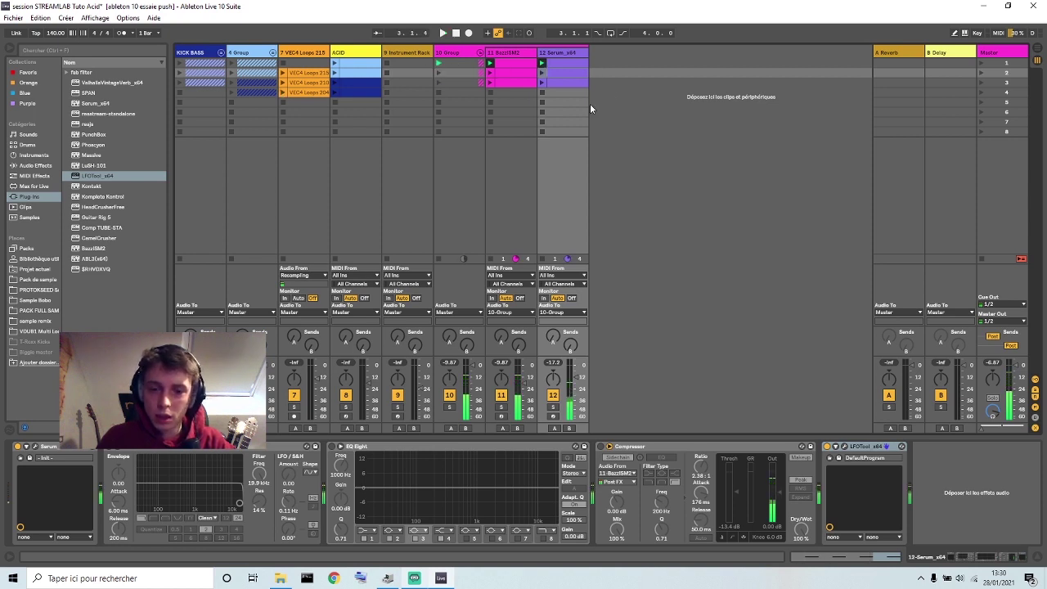
Step: Open Serum and try a square wave on oscillator A by setting its wavetable position to 5 during playback
double_click(565, 54)
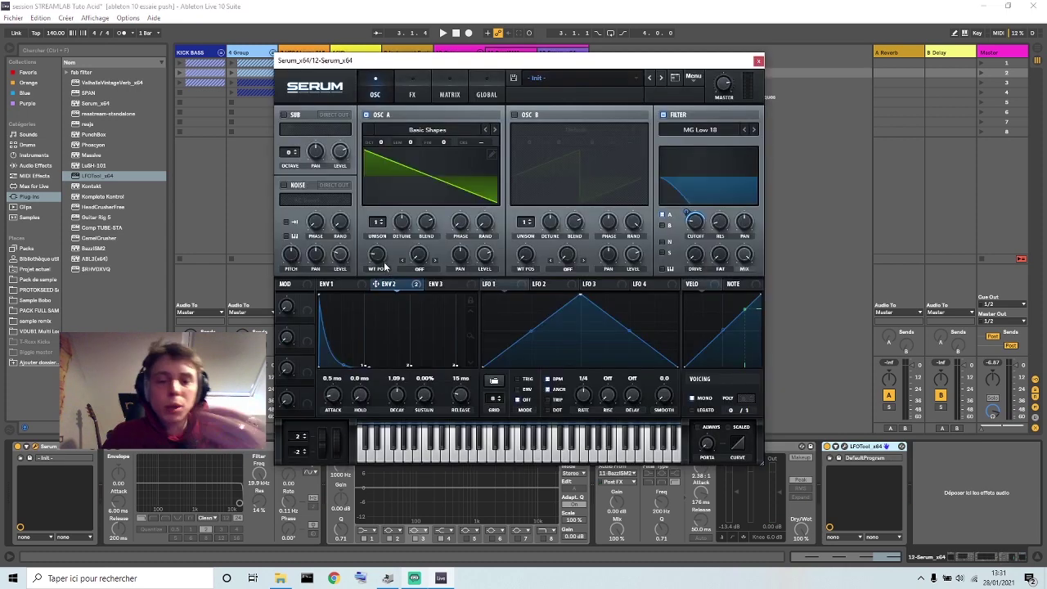
drag(380, 256, 386, 200)
key(space)
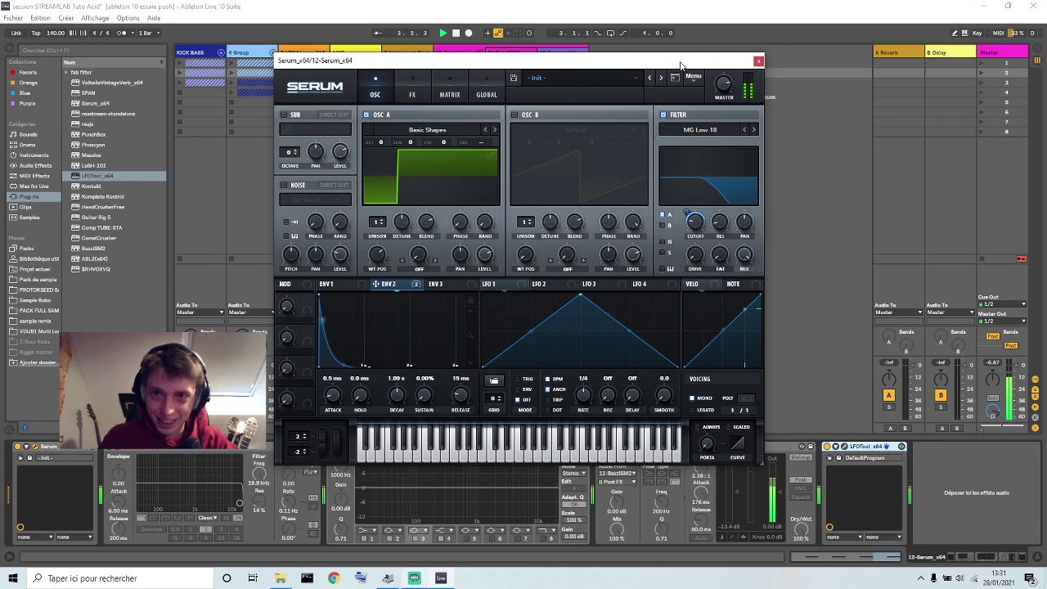
drag(687, 59, 842, 51)
mouse_move(532, 251)
mouse_down()
mouse_move(536, 312)
mouse_move(528, 235)
mouse_move(530, 249)
mouse_up()
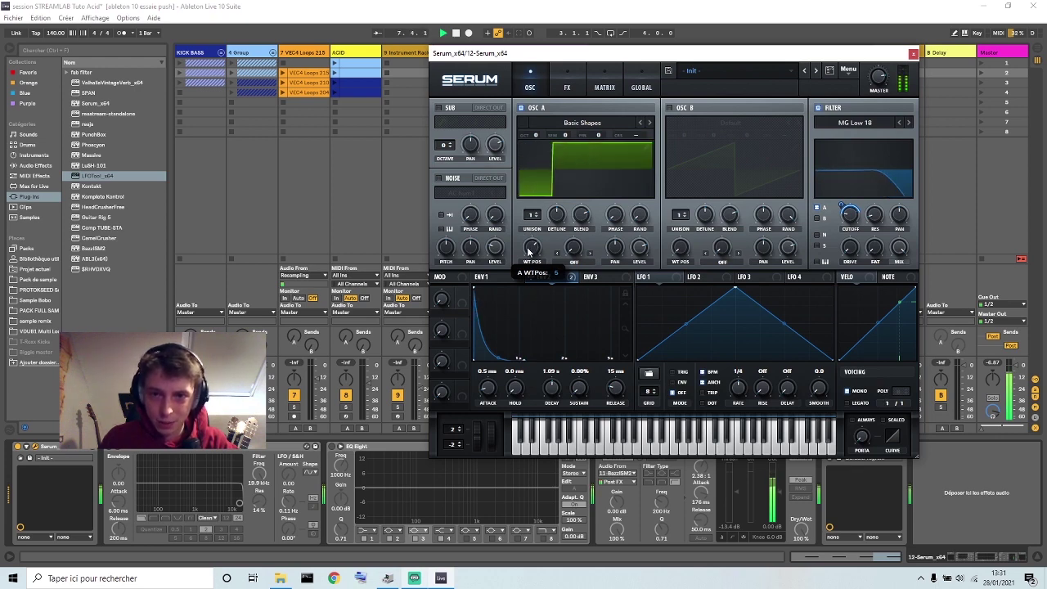
Step: Audition the Monster 7 [SL], Dist 8bit Fwap and Dist d00t wavetables on oscillator A during playback
click(585, 124)
mouse_move(583, 171)
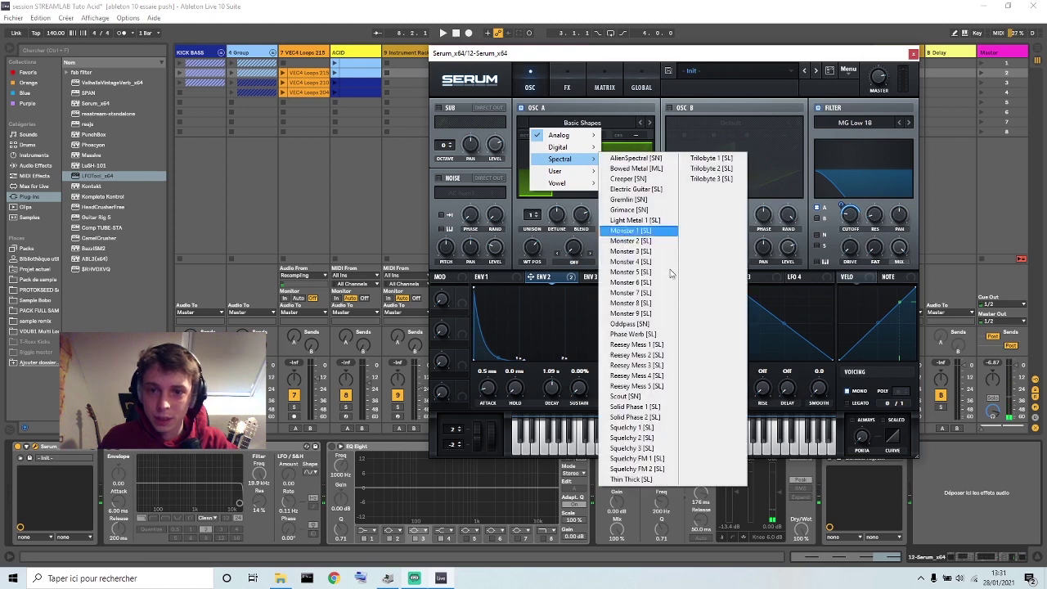
click(655, 296)
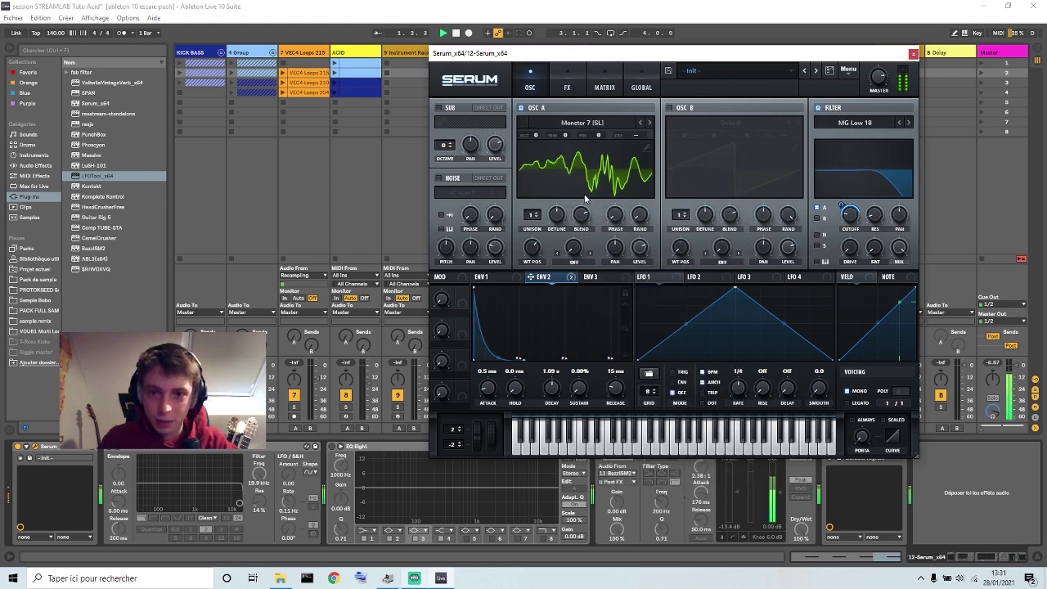
click(582, 122)
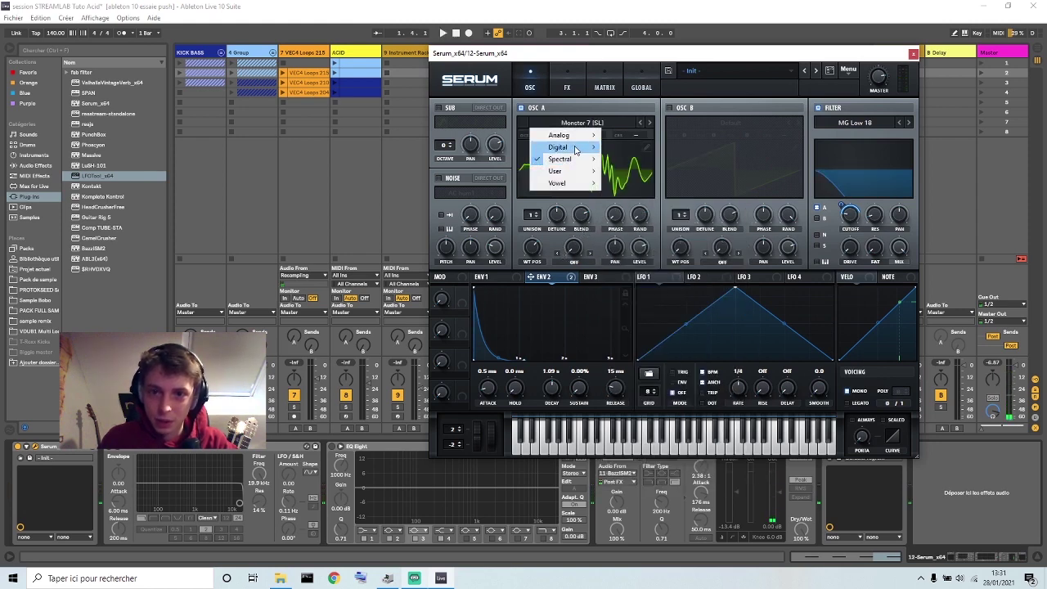
mouse_move(576, 148)
click(651, 209)
key(space)
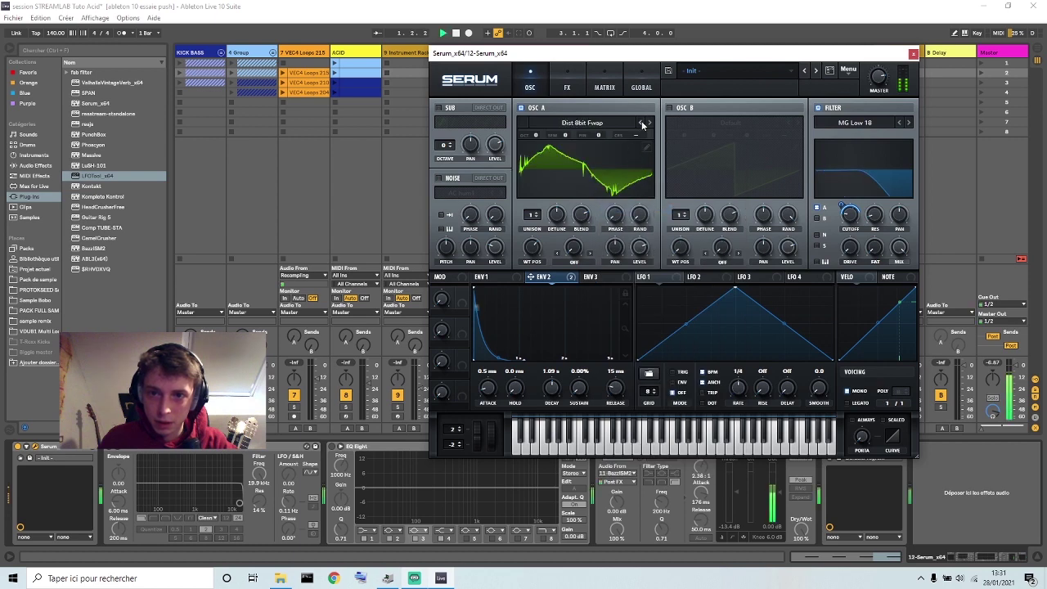
click(650, 123)
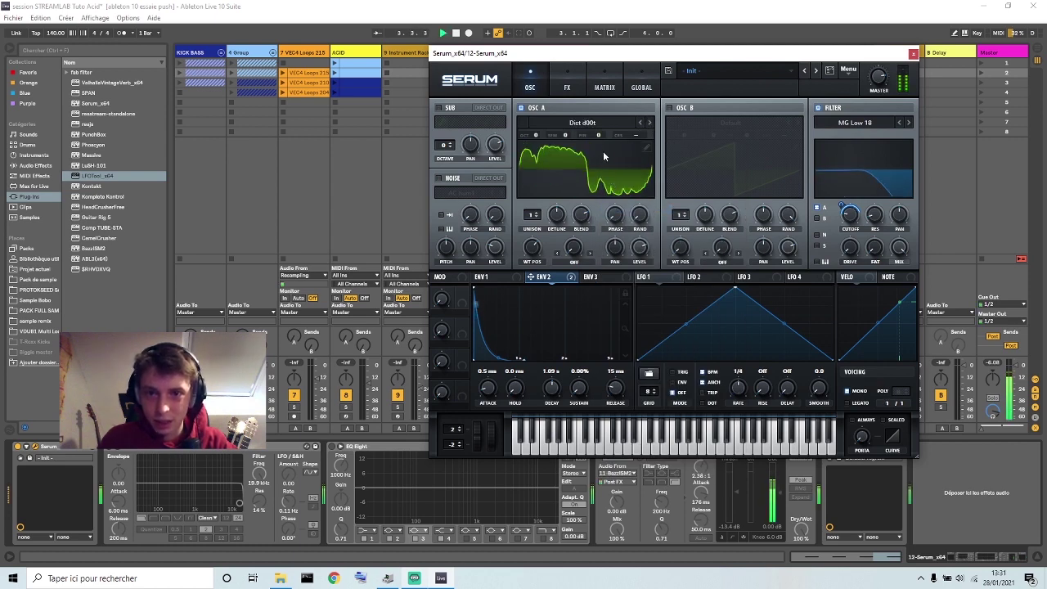
Step: Try other types for Serum's Distortion effect during playback, passing through Zero-Square and settling on Downsample
click(566, 85)
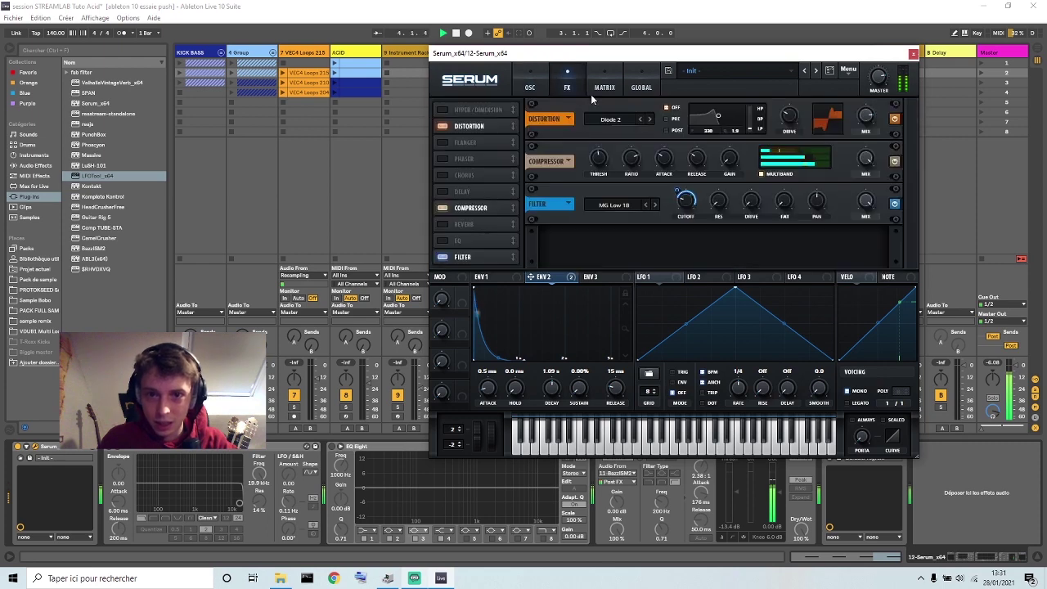
click(649, 120)
click(649, 121)
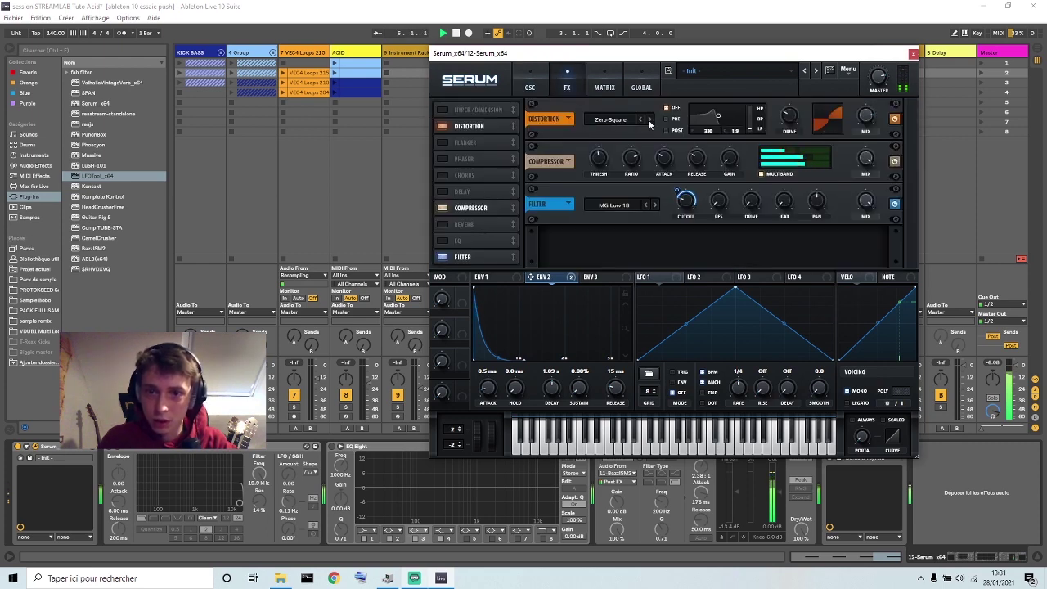
click(650, 120)
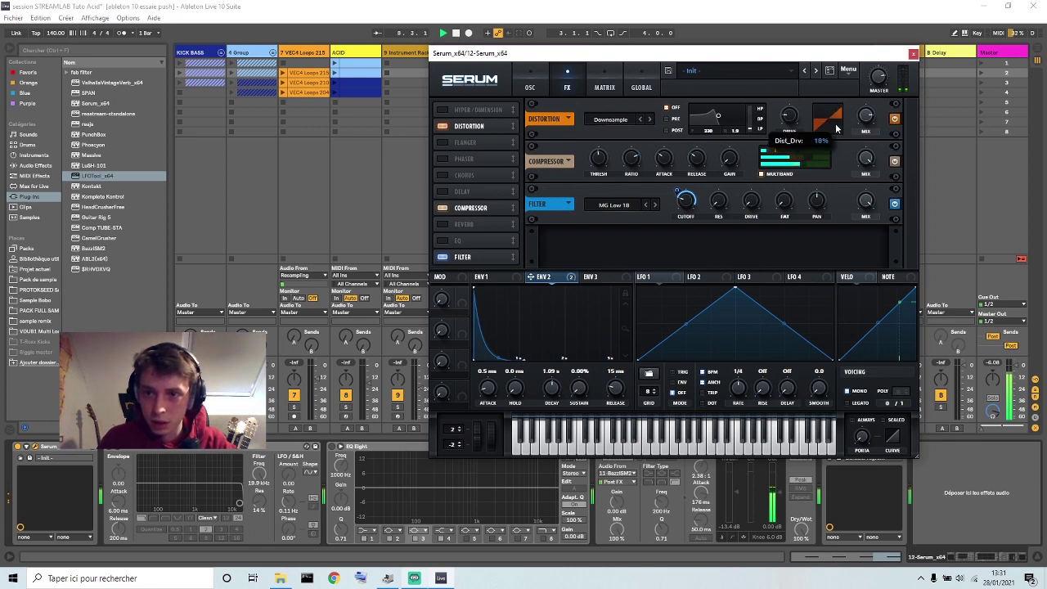
Step: Return oscillator A to the Basic Shapes wavetable and try wavetable position 3 during playback
click(530, 88)
click(583, 123)
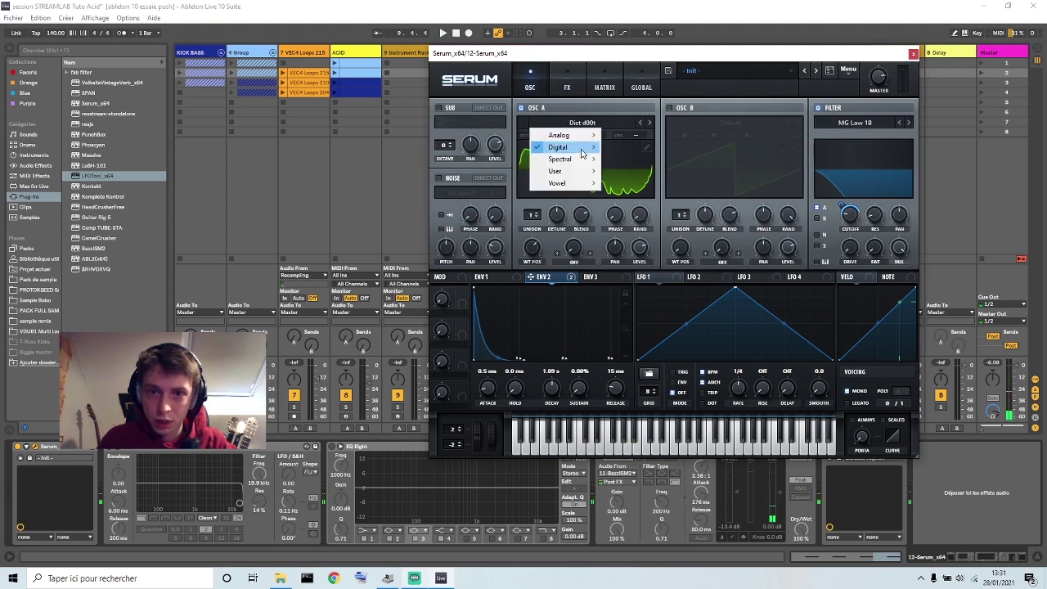
click(644, 186)
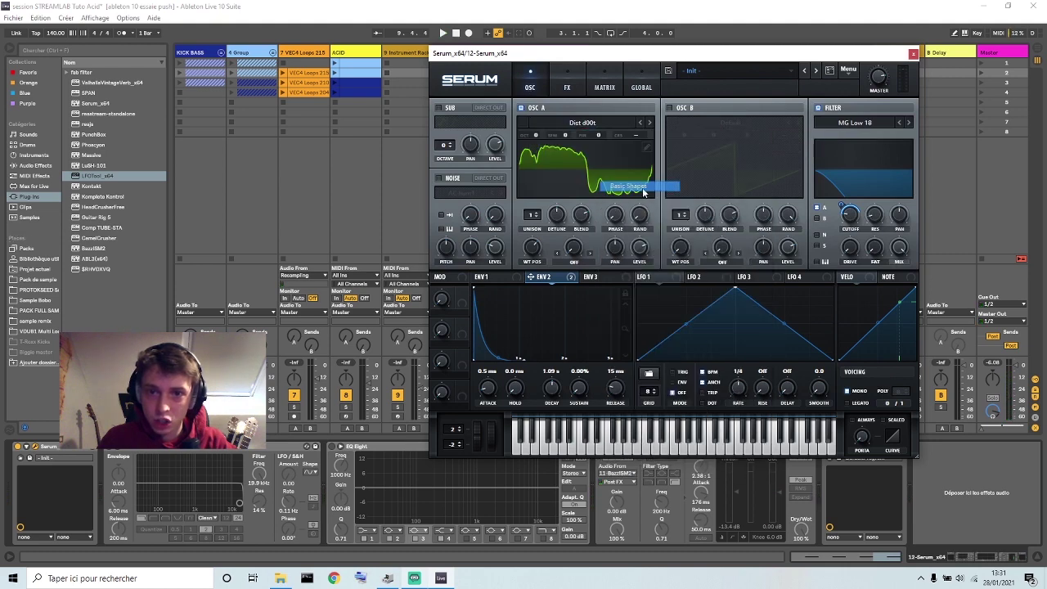
drag(532, 247, 532, 294)
key(space)
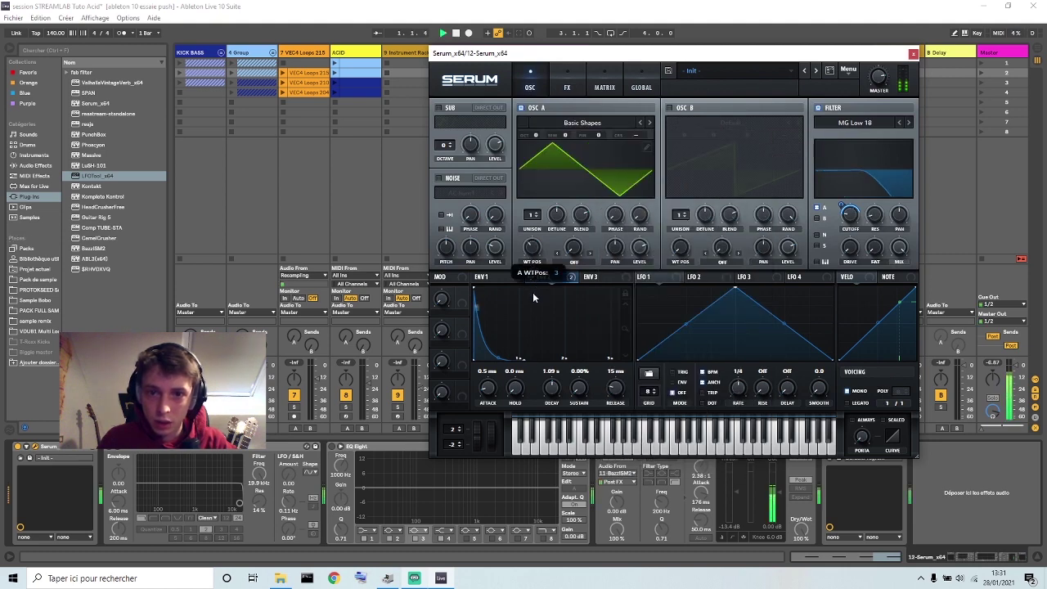
Step: Adjust the Distortion effect's Drive to 18% during playback and close the Serum window
click(581, 88)
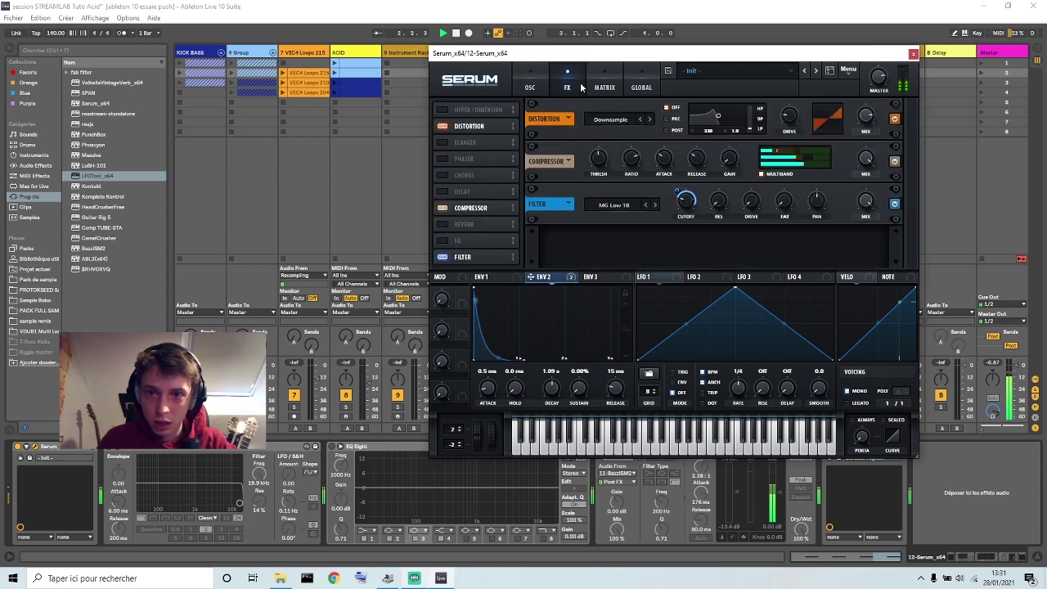
drag(790, 120, 786, 122)
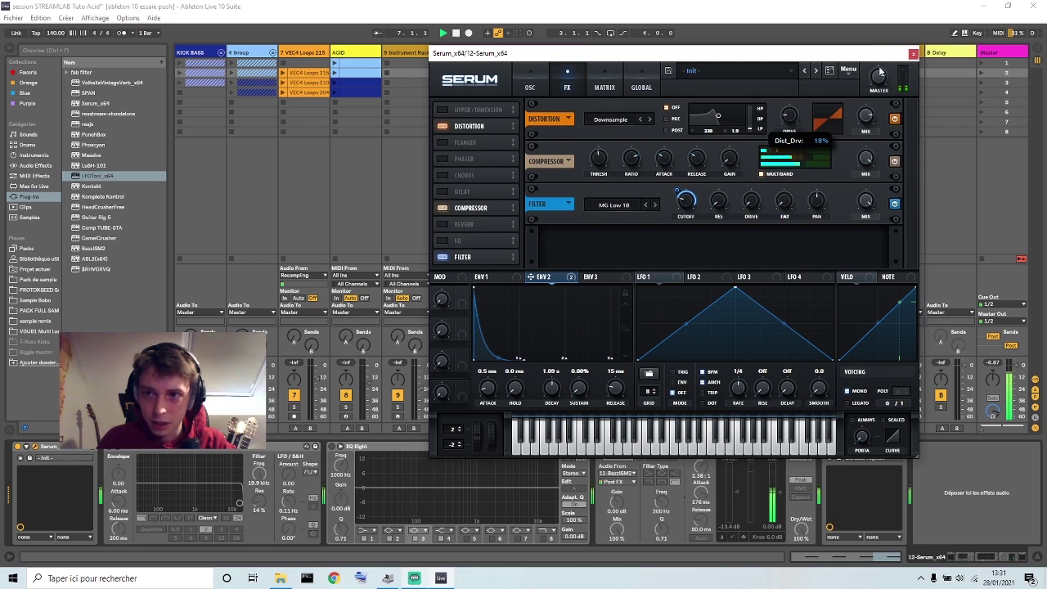
click(913, 53)
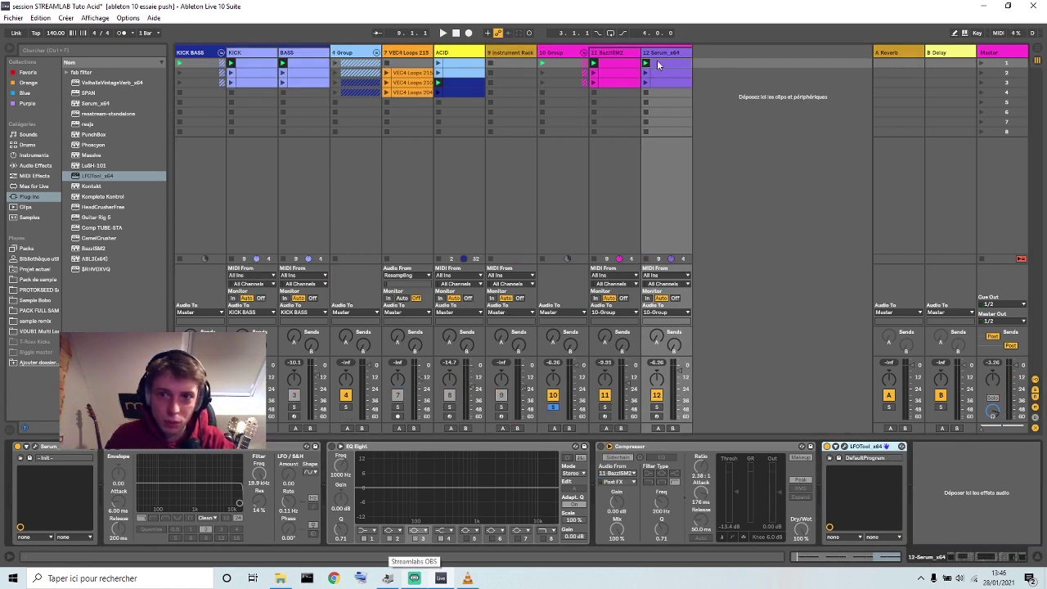
Step: Reopen Serum's effects and vary the Filter effect's Drive during playback, dropping it to 0% and raising it again
click(34, 449)
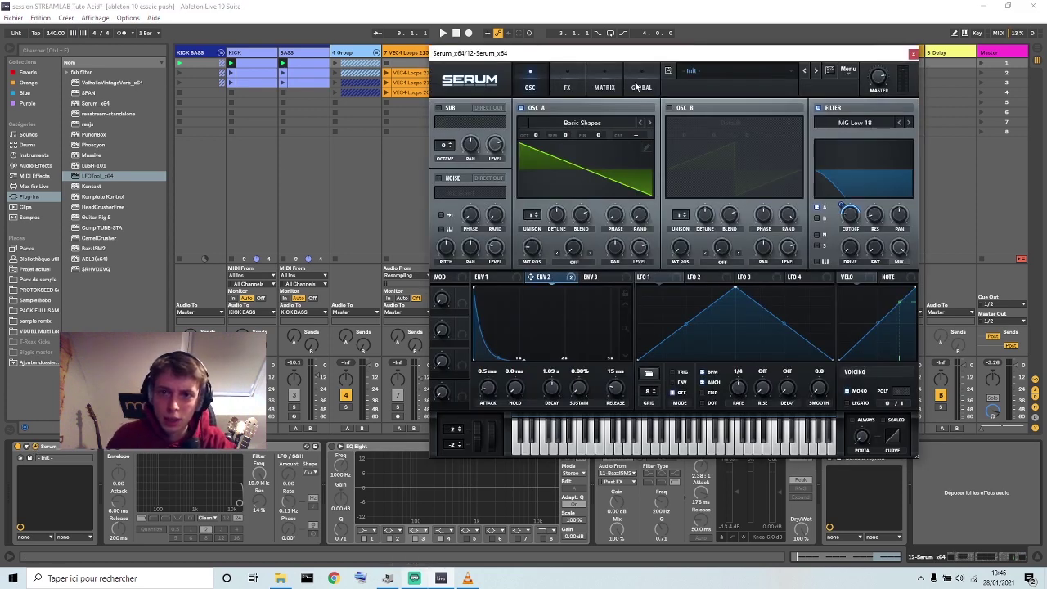
click(568, 84)
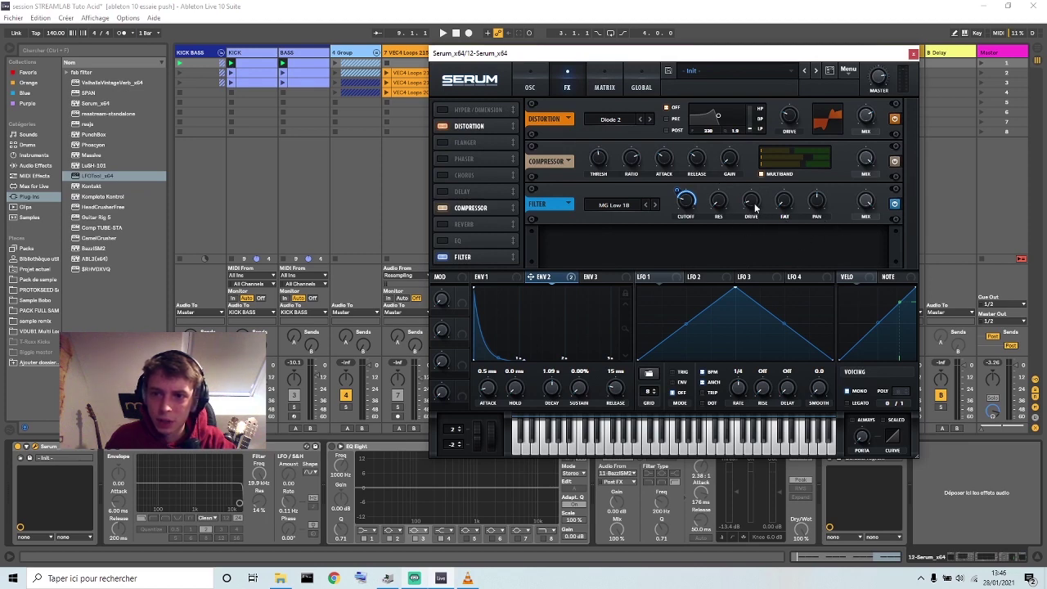
mouse_move(754, 211)
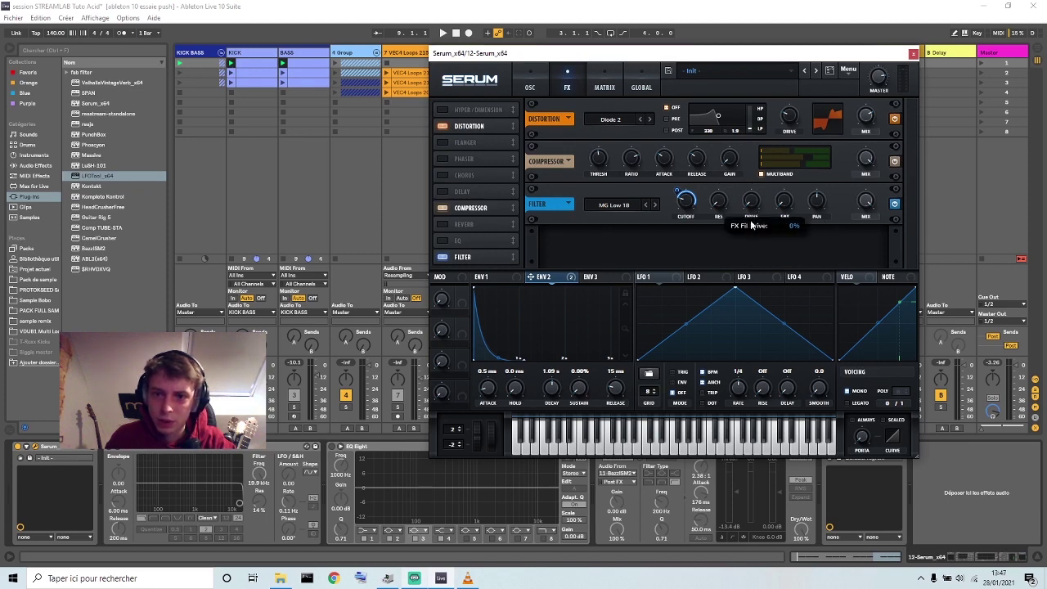
drag(764, 57, 900, 168)
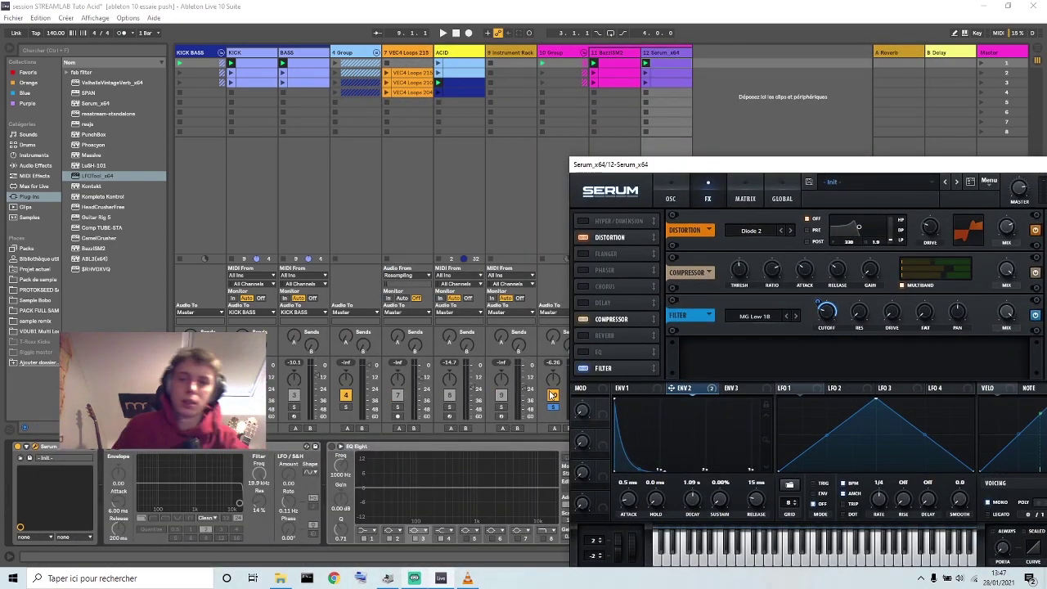
click(720, 116)
drag(789, 166, 619, 93)
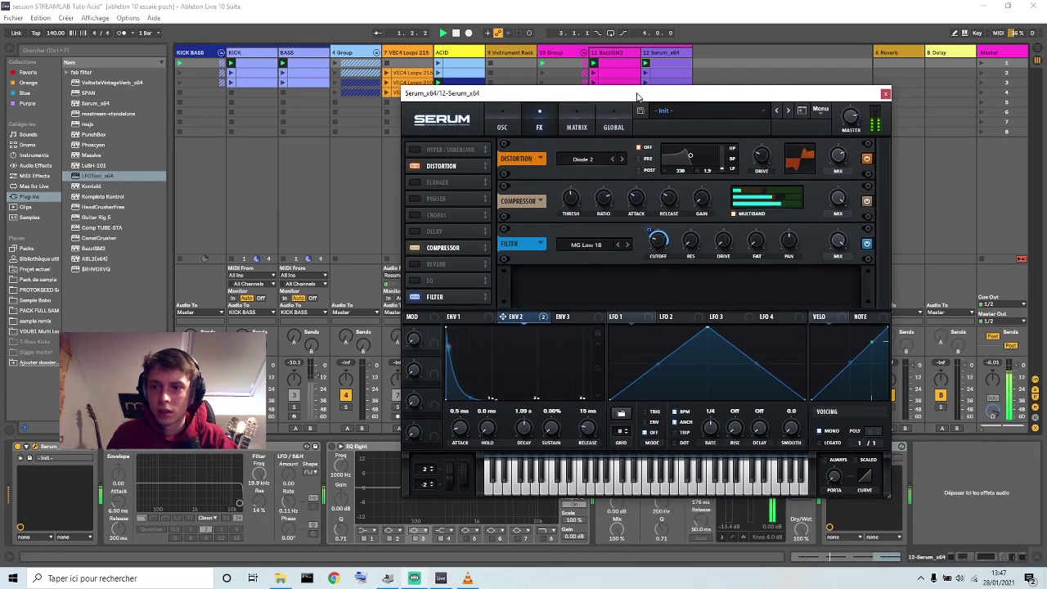
drag(725, 235, 725, 225)
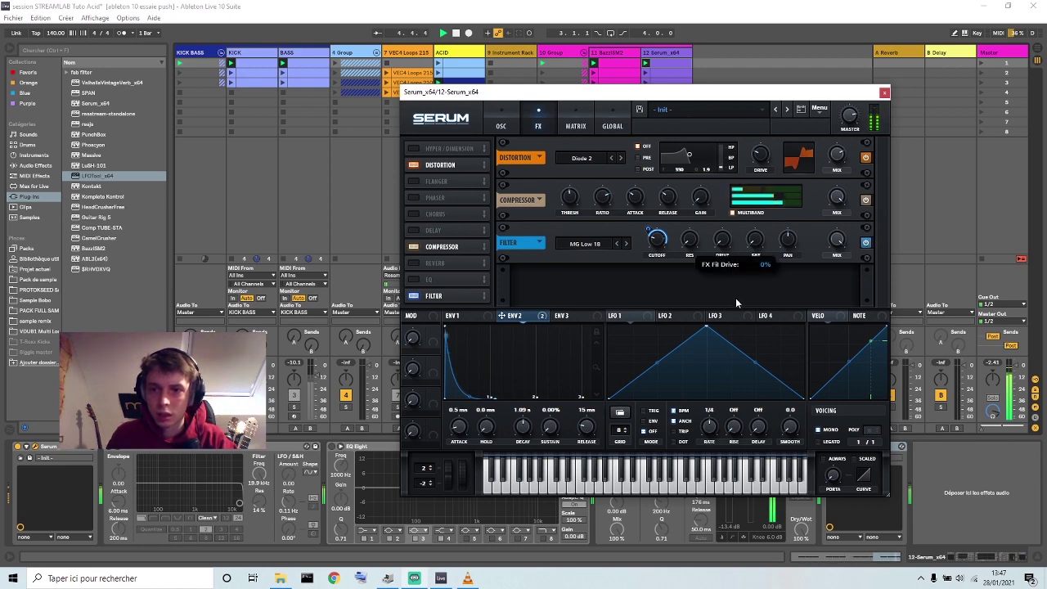
drag(736, 298, 720, 245)
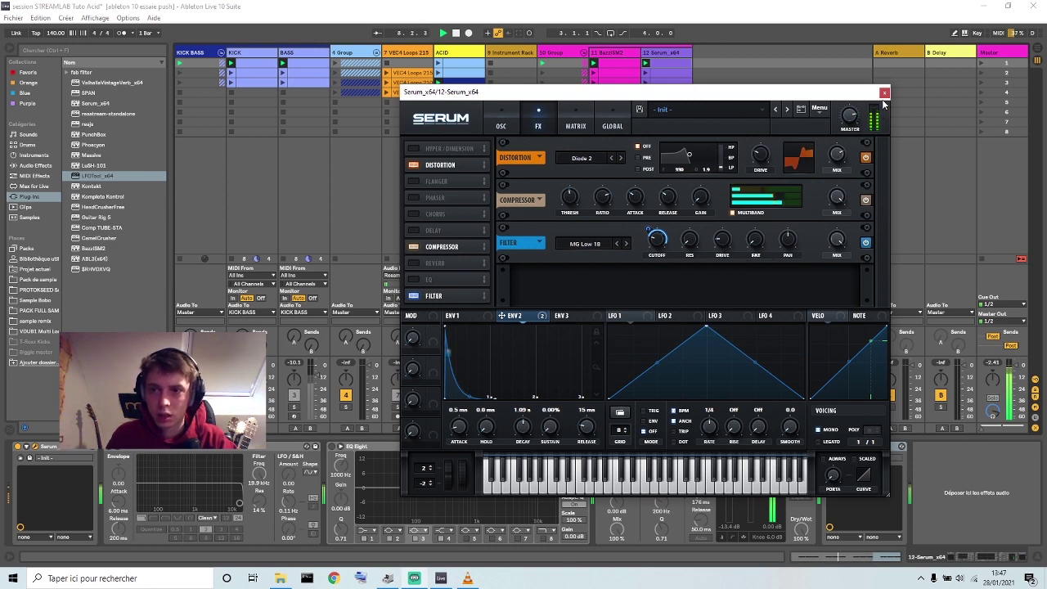
Step: Stop playback and return to Serum's oscillator page
key(space)
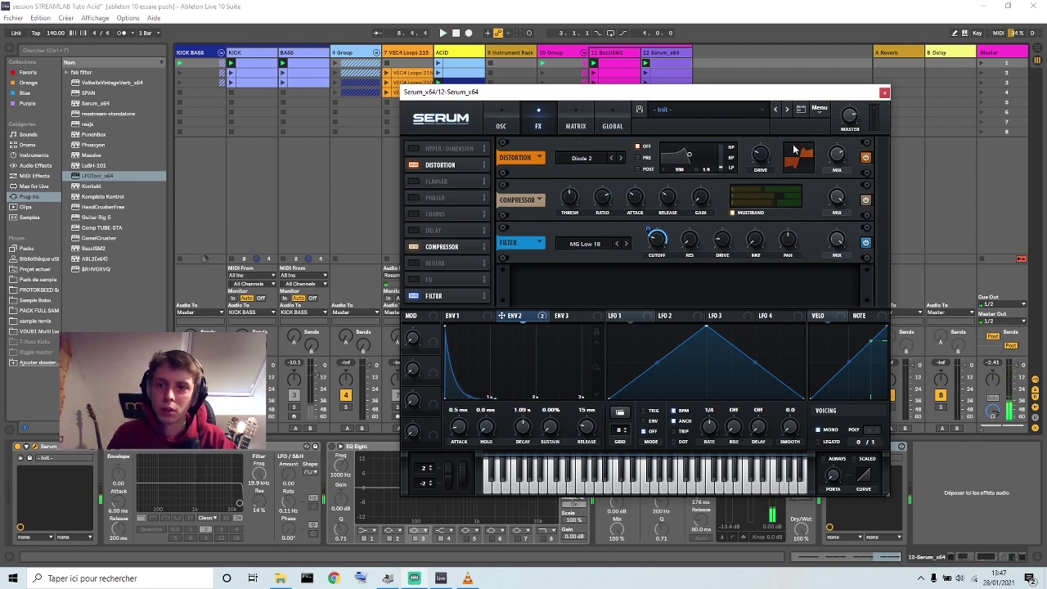
click(500, 125)
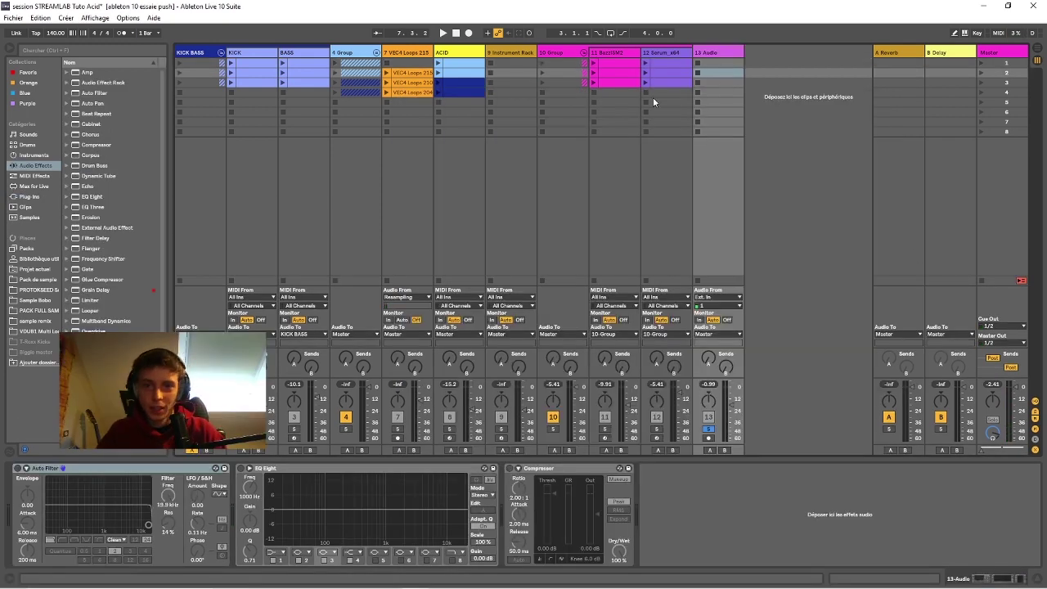
Step: Insert a new MIDI track after the 13 Audio track
click(620, 51)
right_click(769, 57)
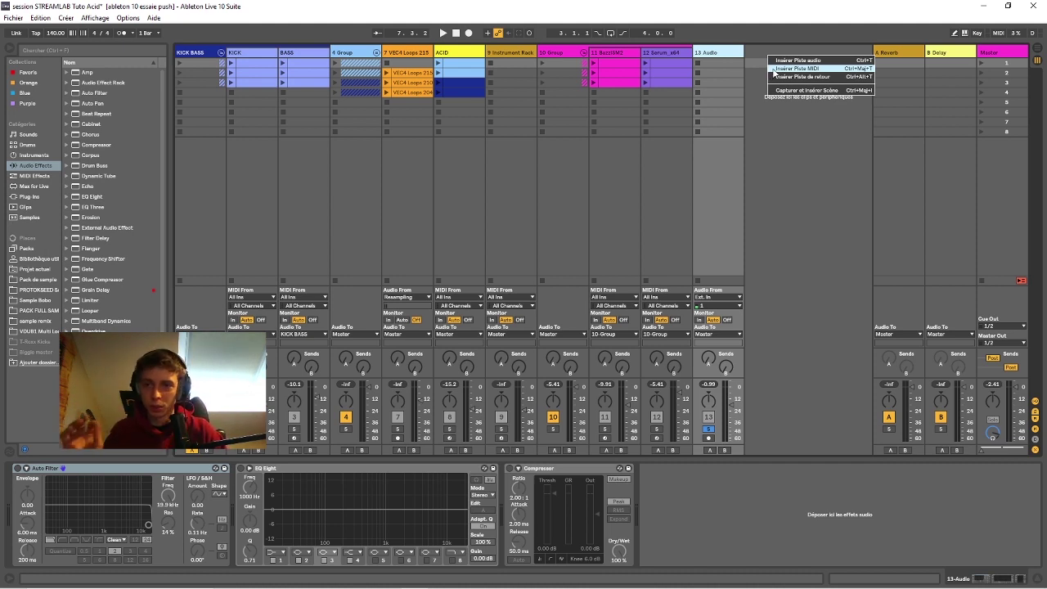
click(773, 71)
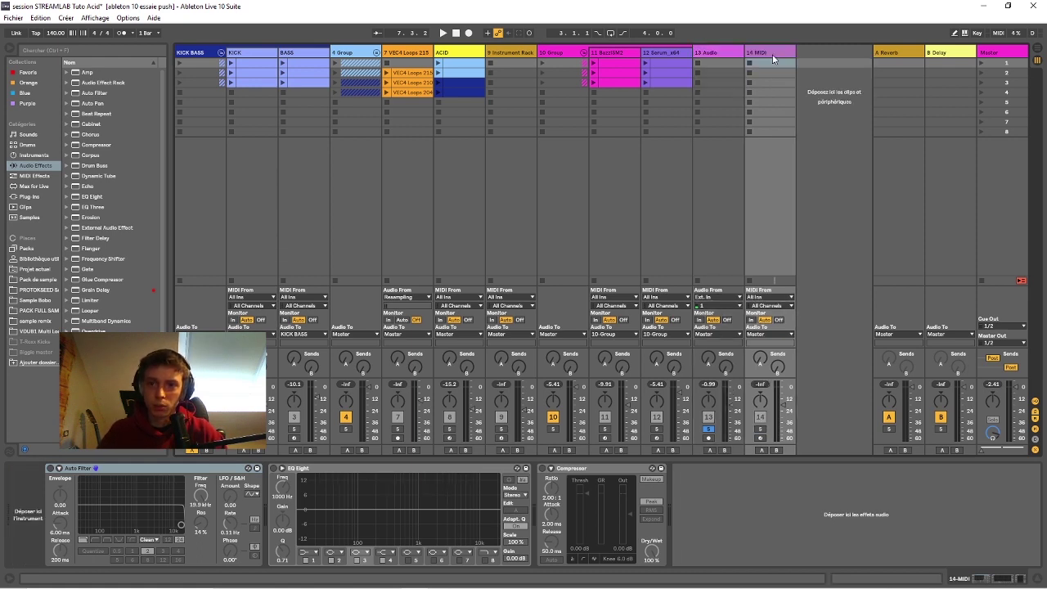
Step: Turn off solo on the 13 Audio track and set its audio input to Resampling
click(718, 52)
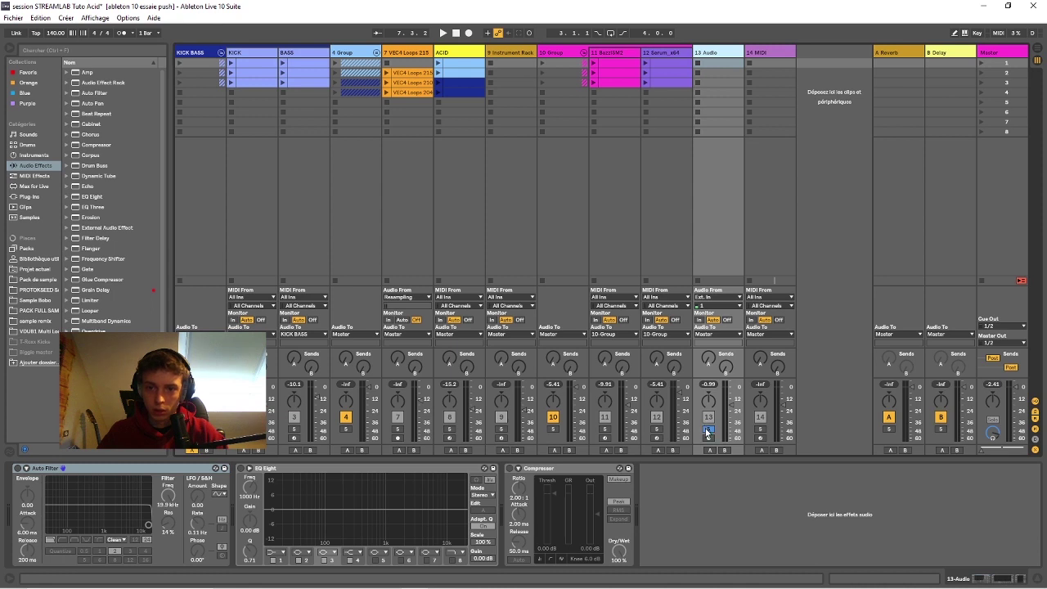
click(708, 431)
click(718, 297)
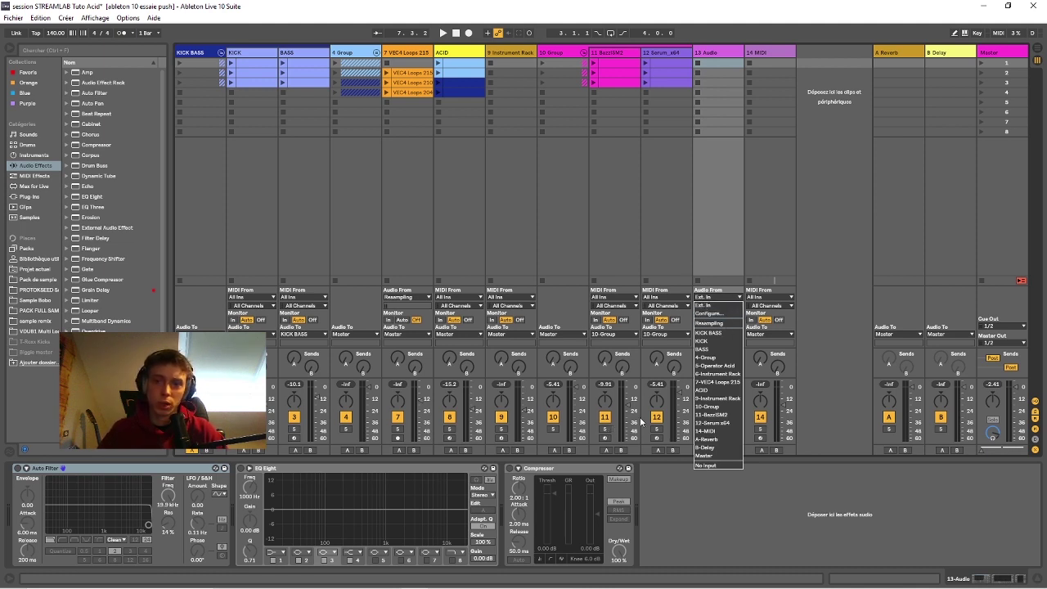
click(708, 323)
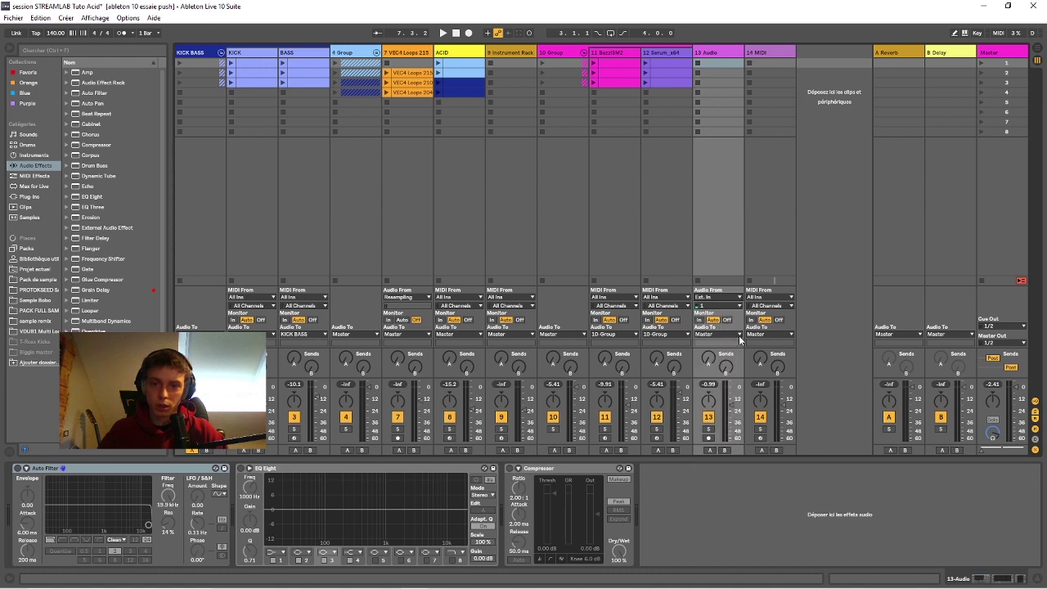
Step: Solo the BazzISM2 track, arm 13 Audio and record the first kick clip into the audio track's first slot
click(604, 431)
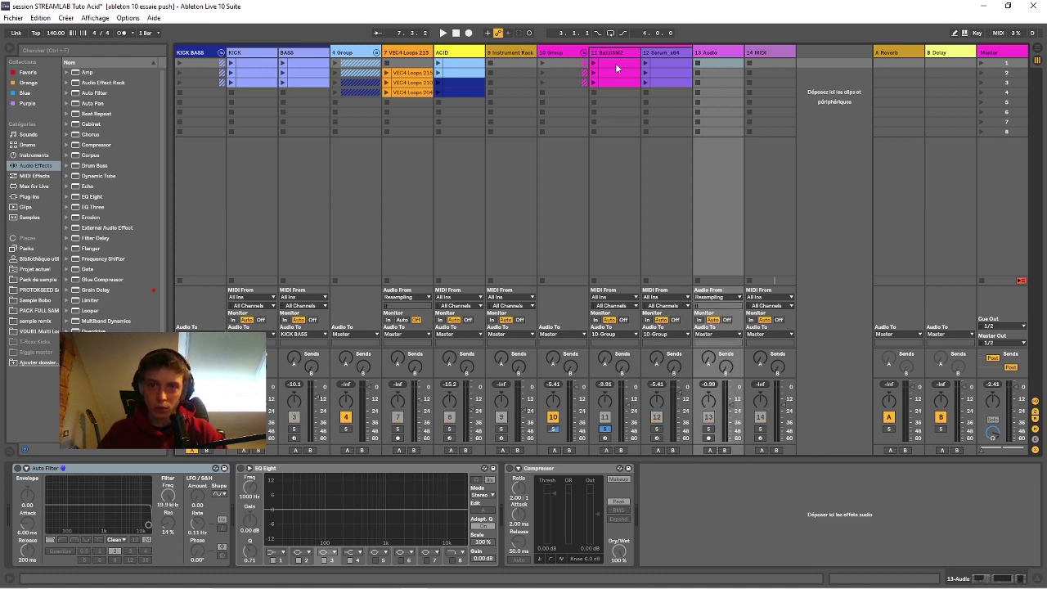
click(708, 437)
click(593, 63)
click(697, 63)
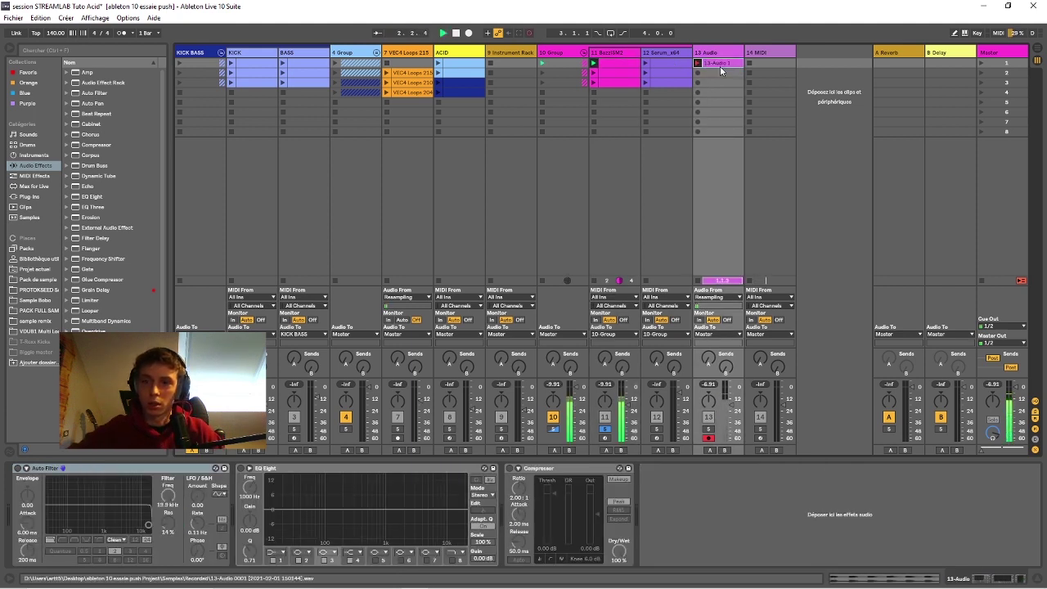
click(720, 66)
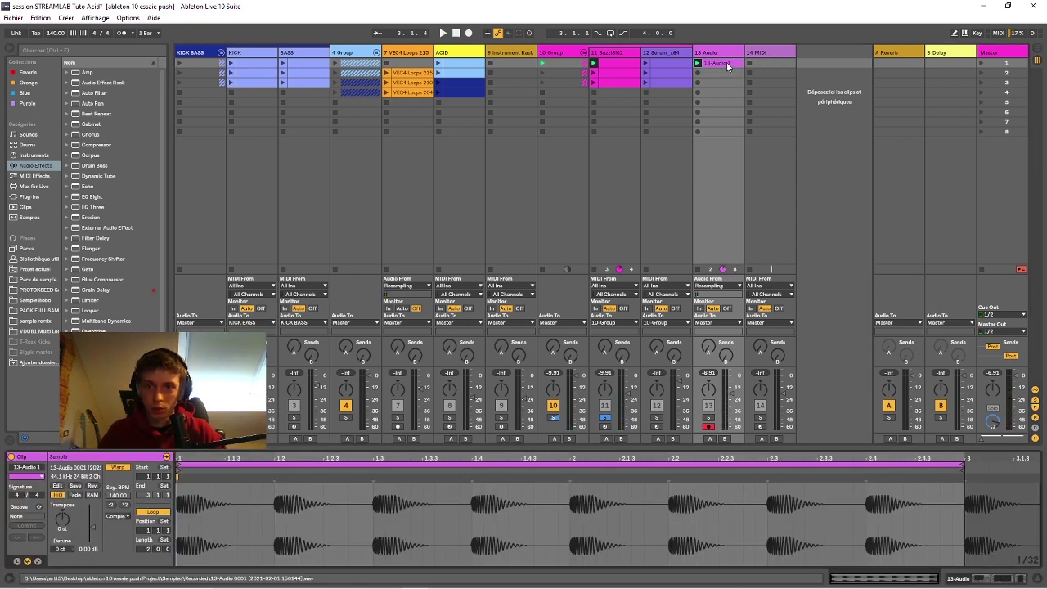
Step: Load the recorded kick clip into Simpler on the MIDI track and shorten the sample to its first kick hit
click(784, 52)
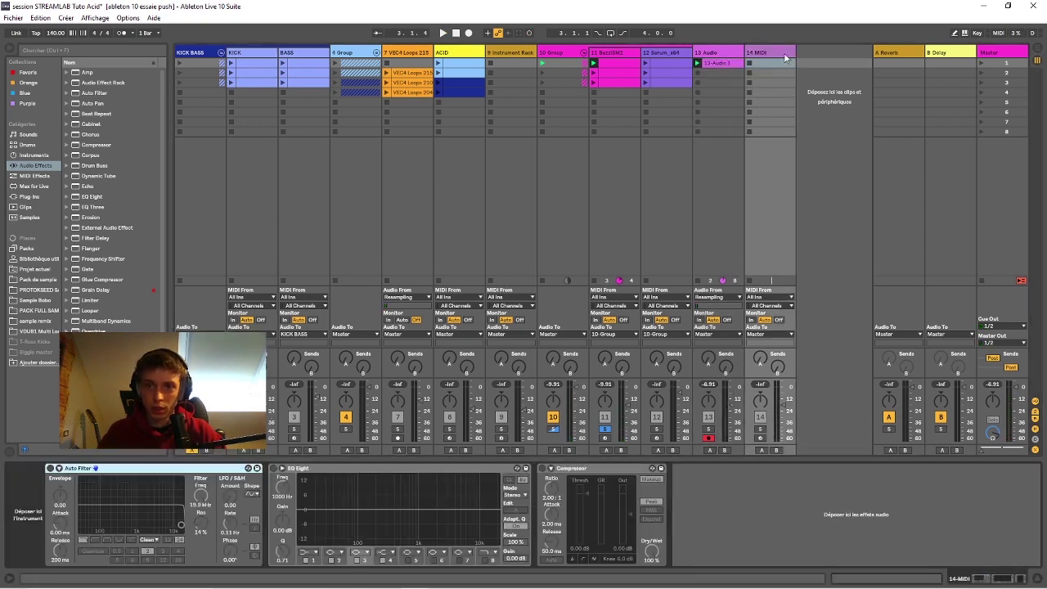
click(722, 65)
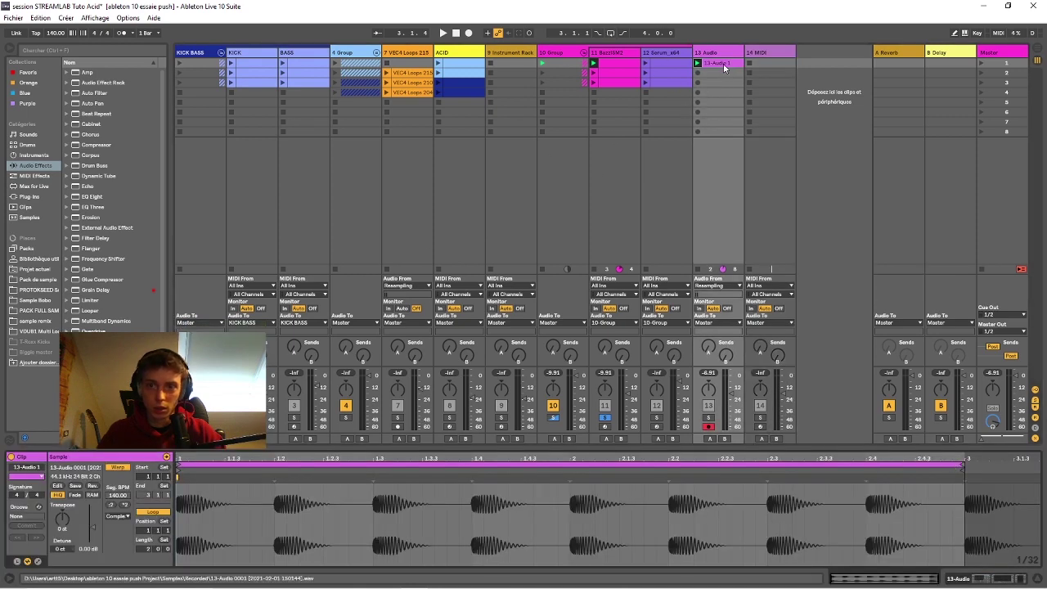
double_click(764, 52)
drag(733, 65, 14, 569)
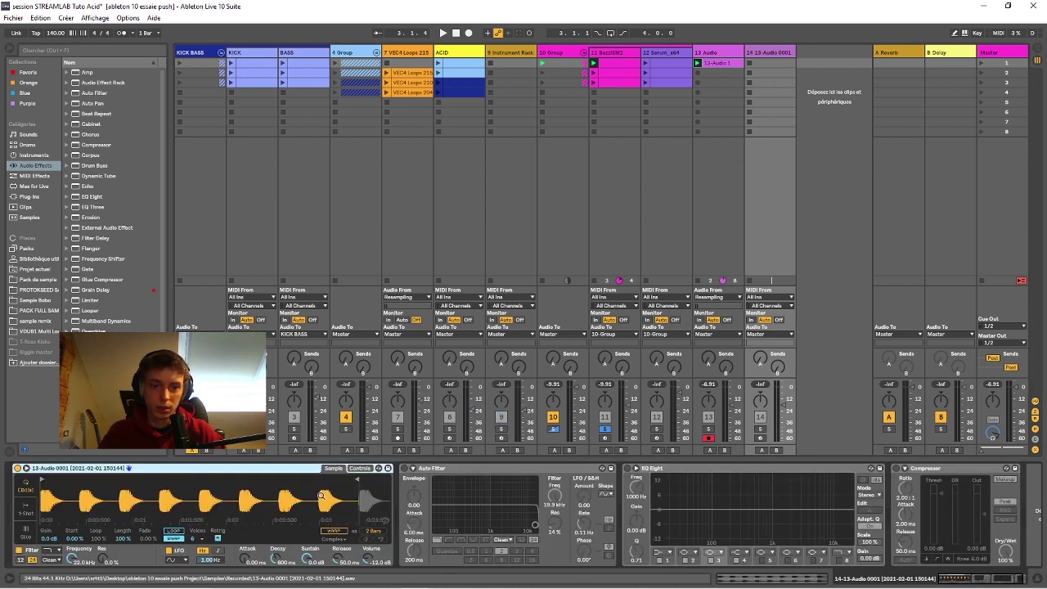
drag(355, 479, 78, 479)
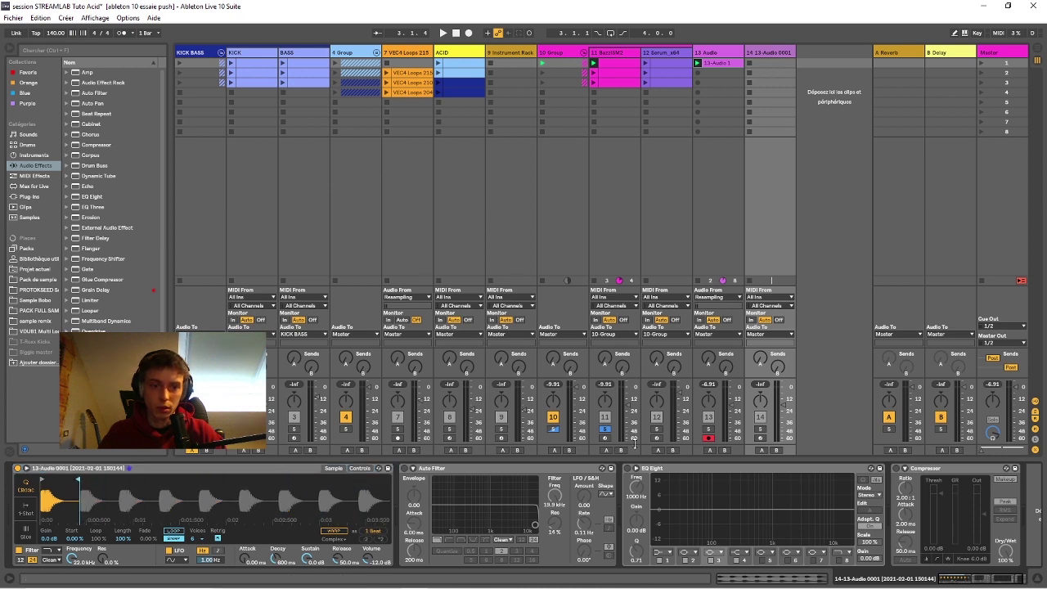
Step: Copy the BazzISM2 clips to the new Simpler track and rename that track "kick"
click(618, 70)
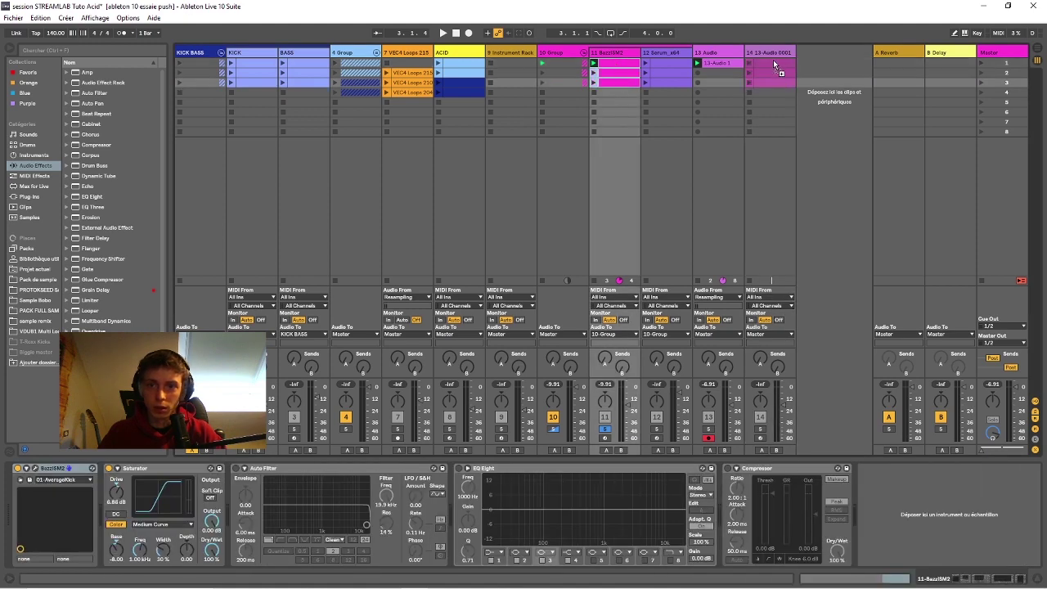
drag(773, 63, 774, 63)
key(ctrl+r)
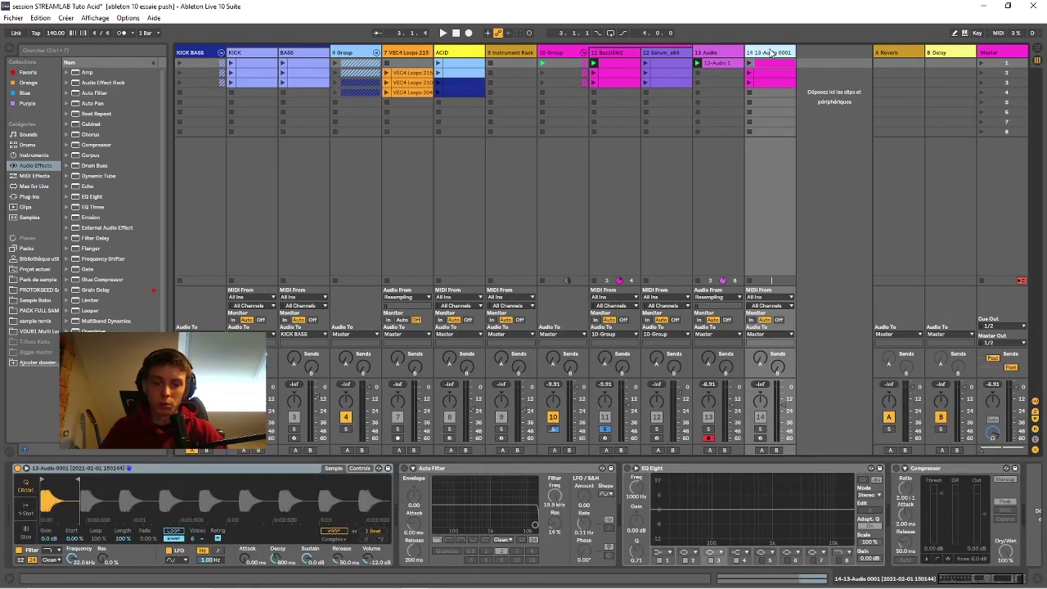
text(kick)
key(Return)
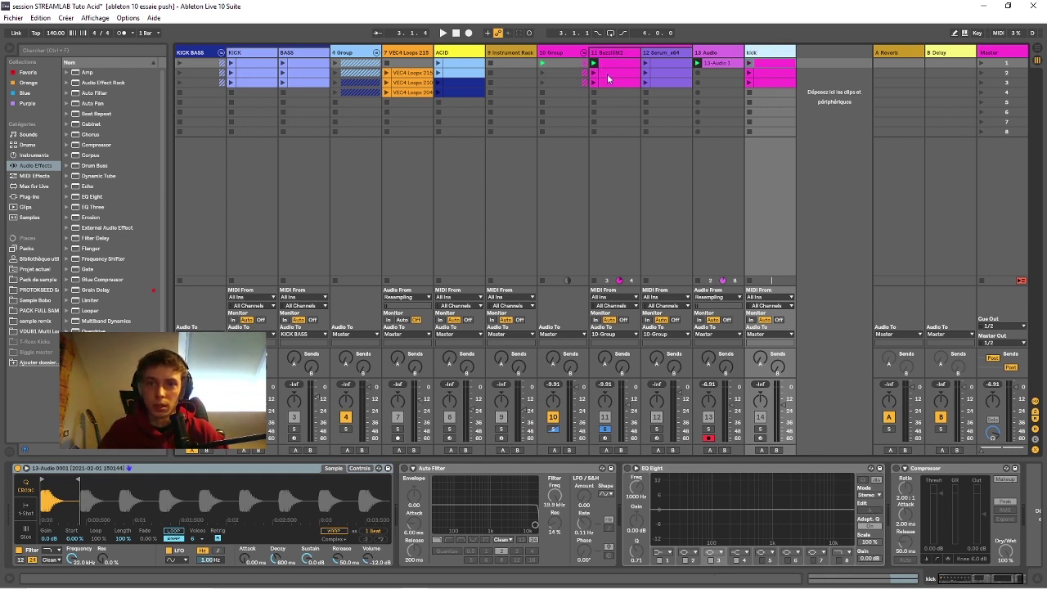
Step: Deactivate the BazzISM2 and 13 Audio tracks and move the kick track into 10 Group
click(605, 429)
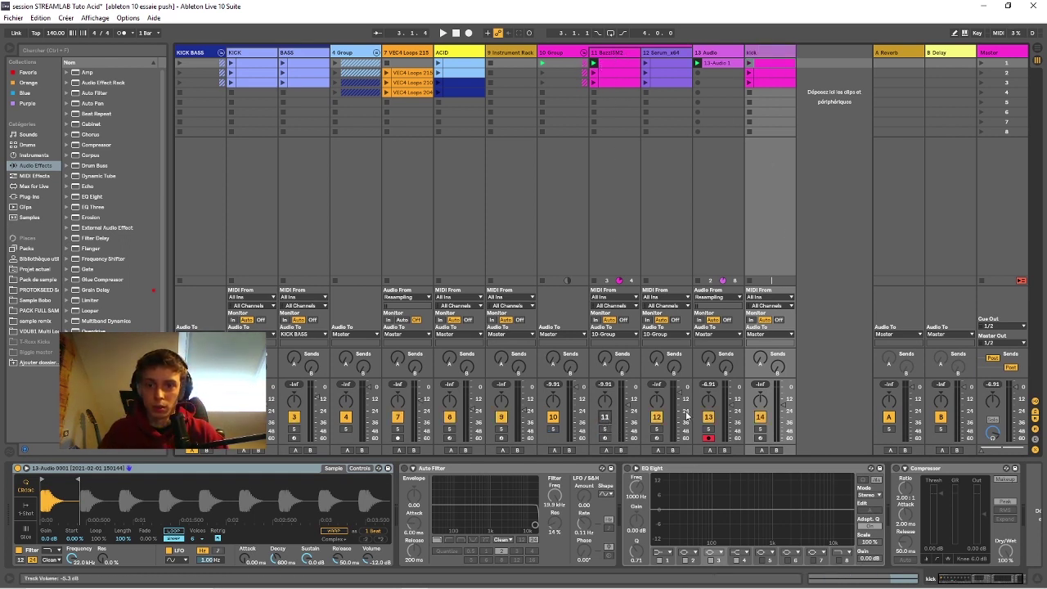
click(708, 417)
click(774, 56)
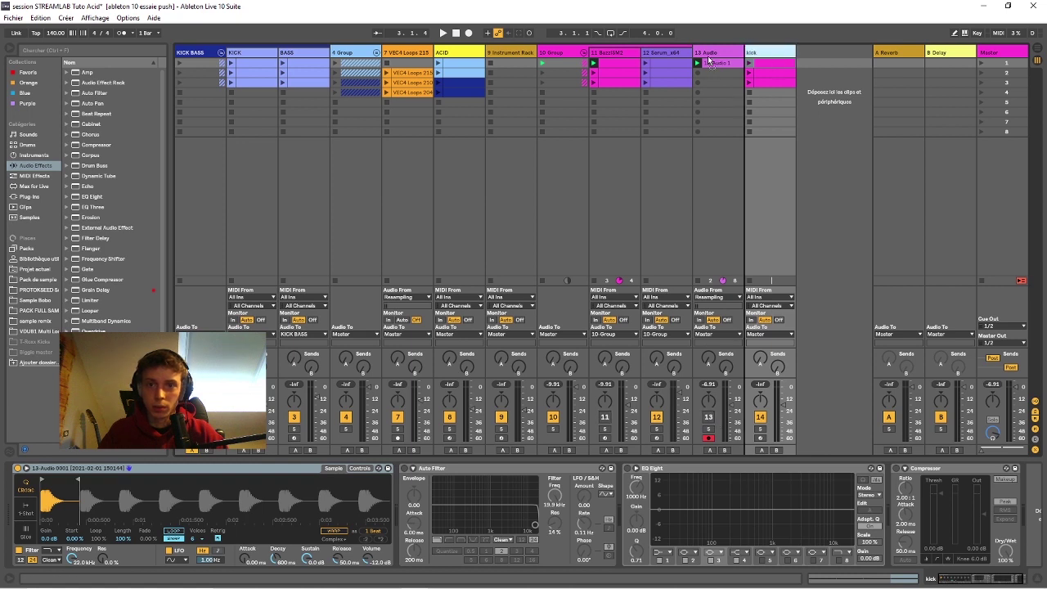
Step: Launch the first row of 10 Group and raise the kick track's volume during playback
click(540, 63)
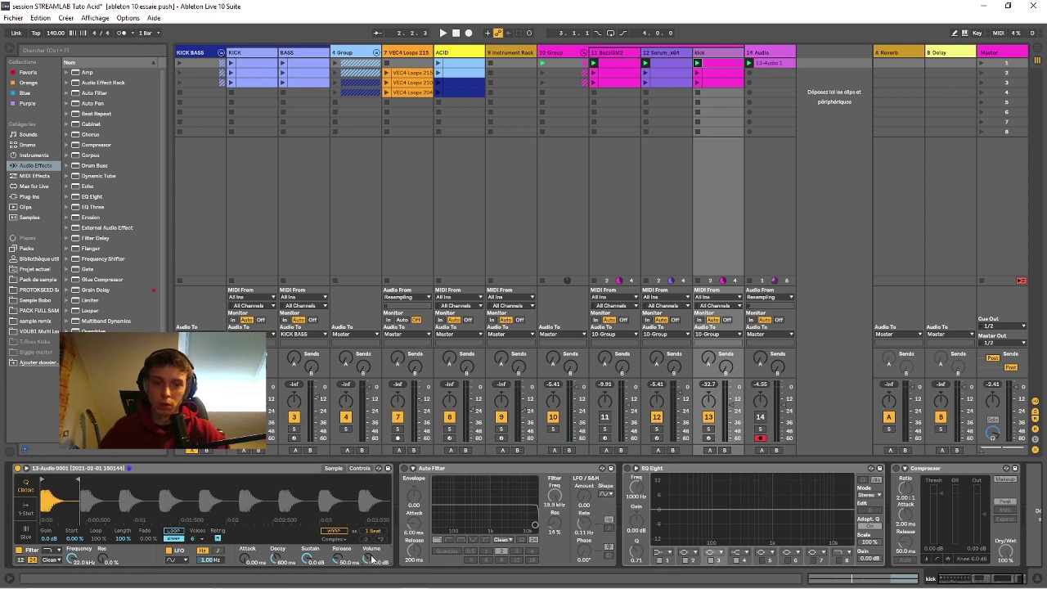
key(space)
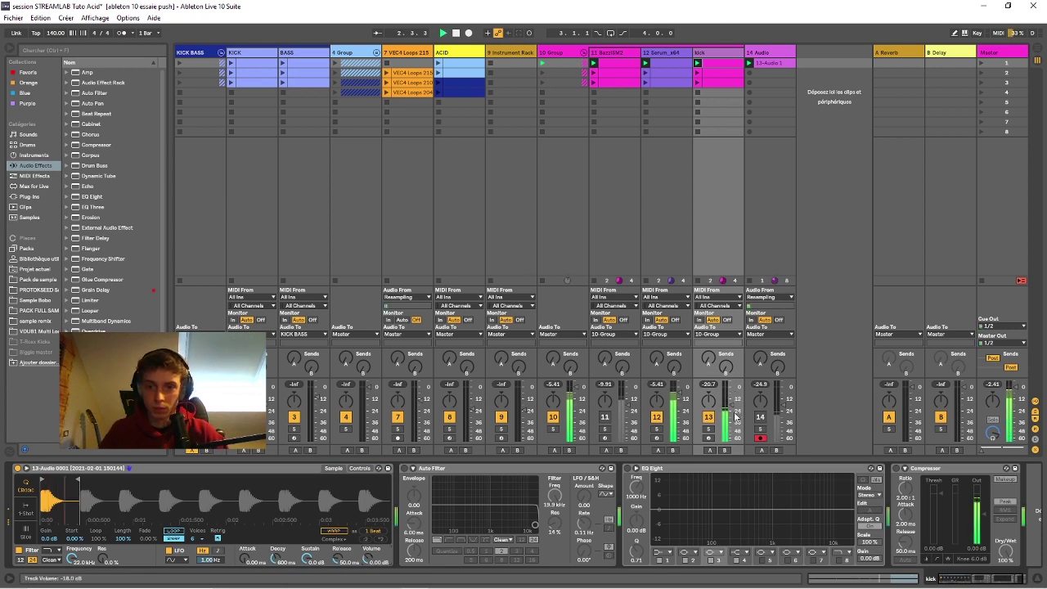
drag(733, 407, 734, 397)
key(space)
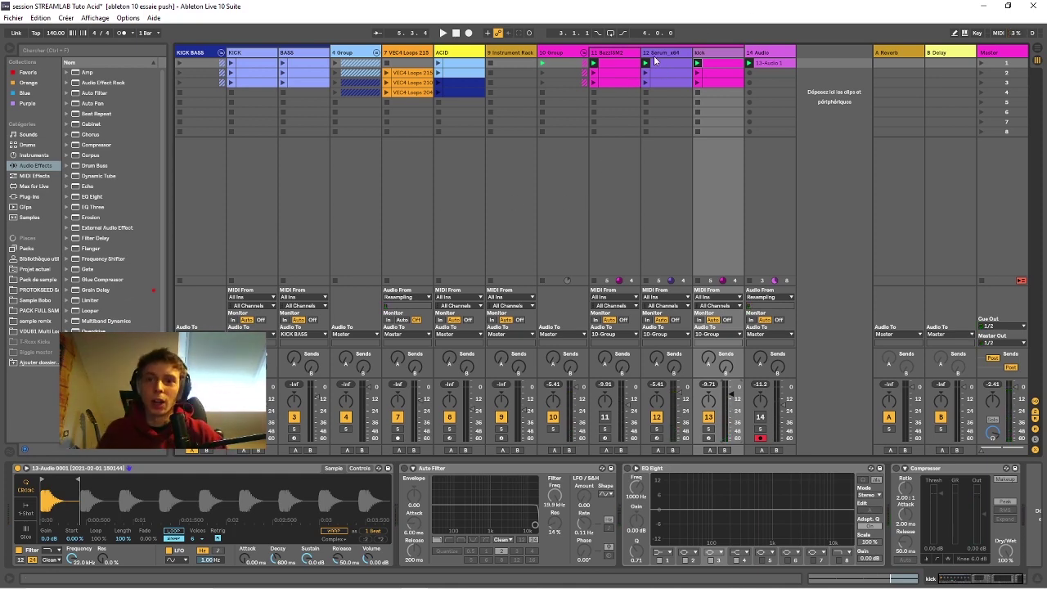
Step: Review Serum's oscillator settings and BazzISM2's main kick settings, closing each plug-in window
click(662, 54)
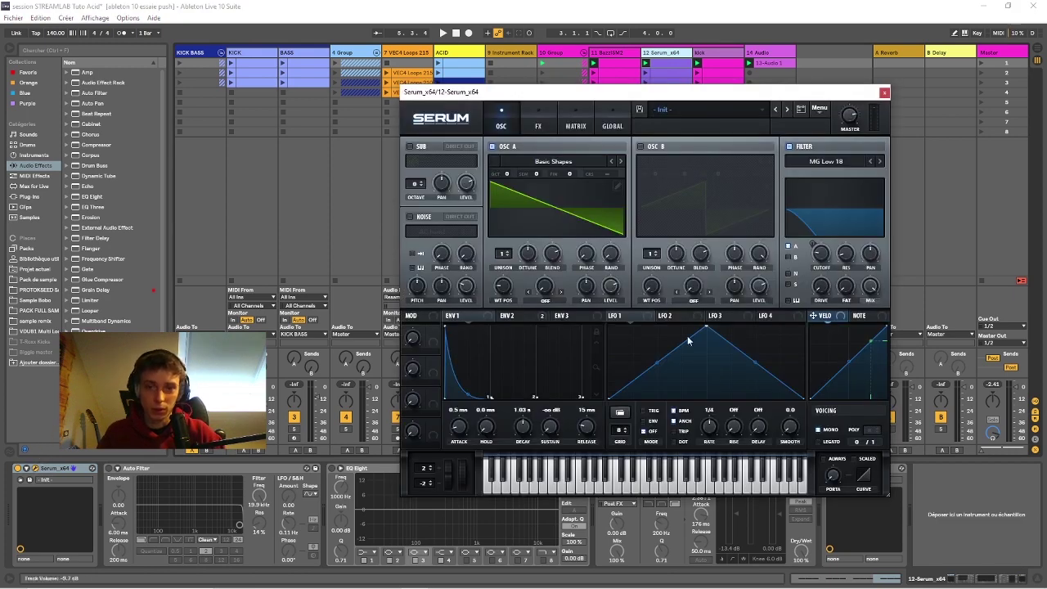
drag(716, 90, 599, 60)
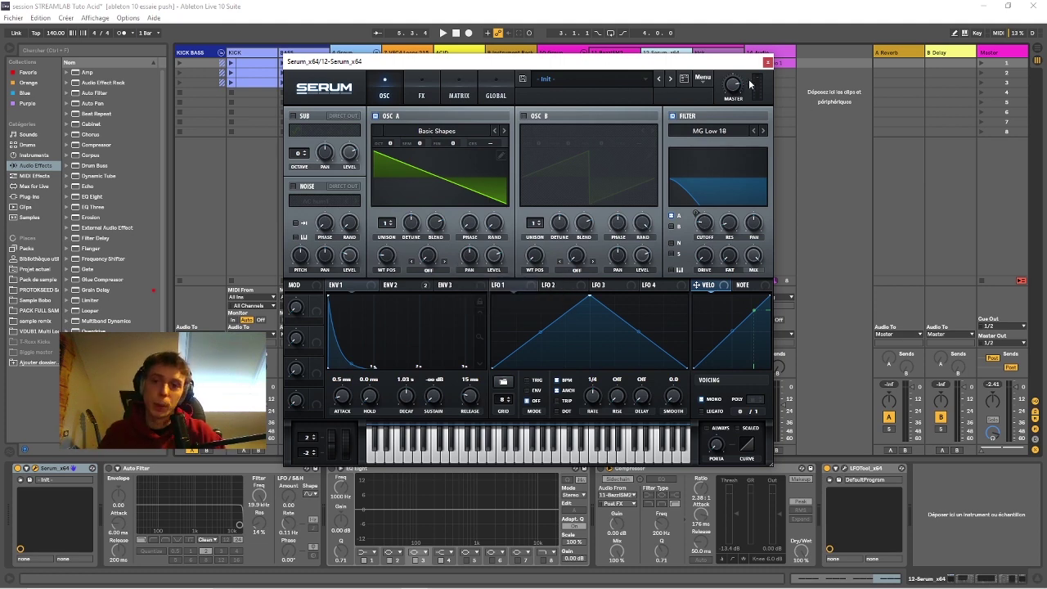
click(767, 62)
click(602, 69)
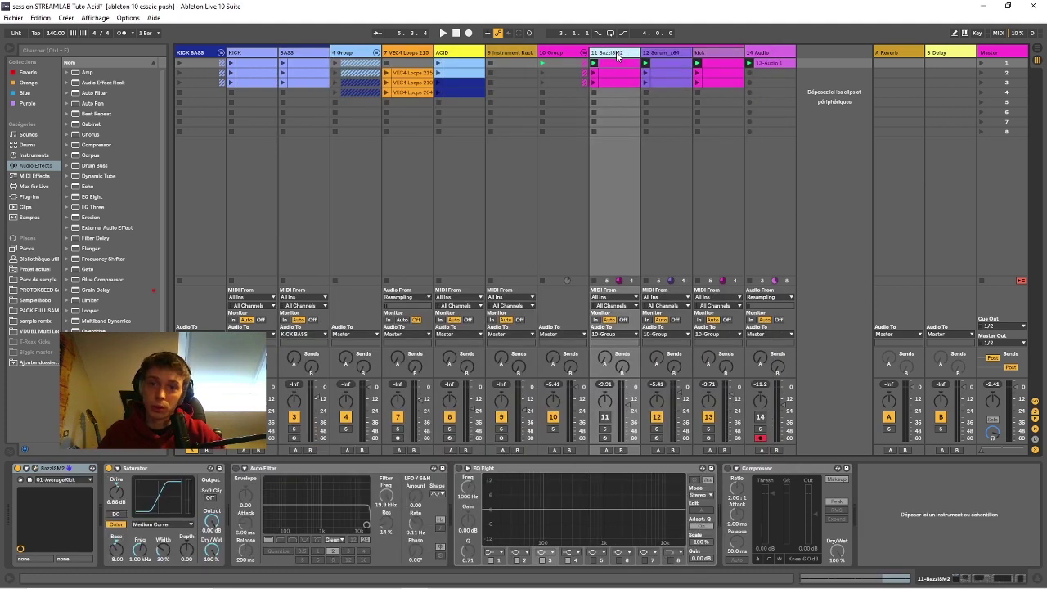
click(34, 468)
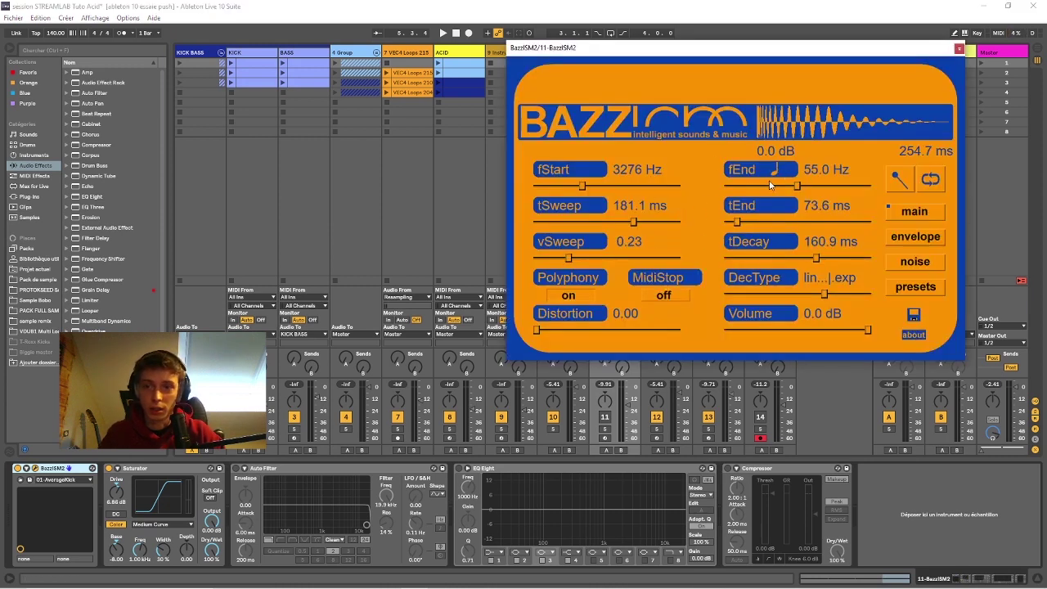
click(959, 50)
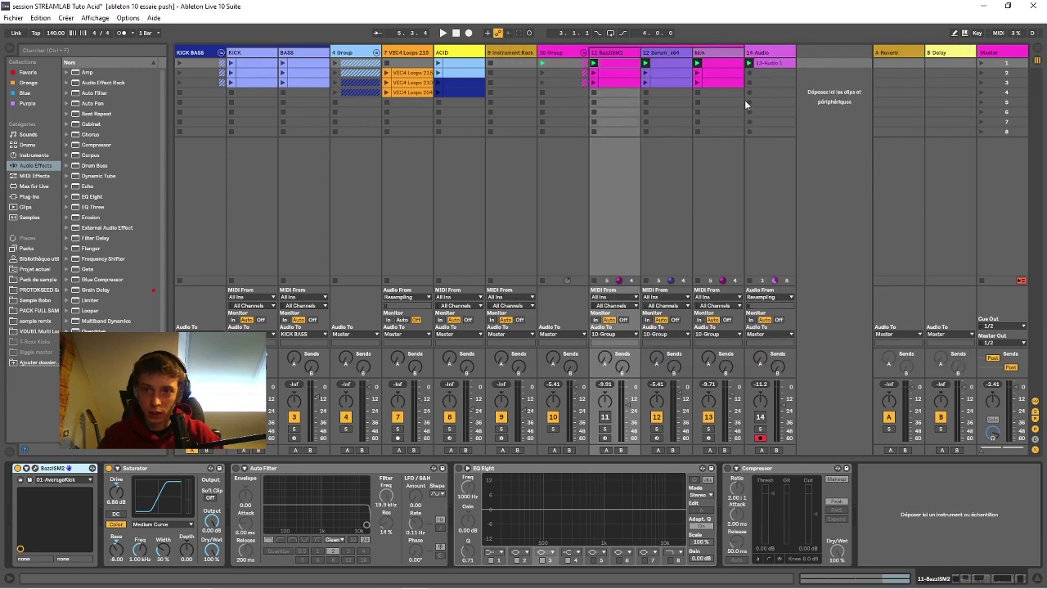